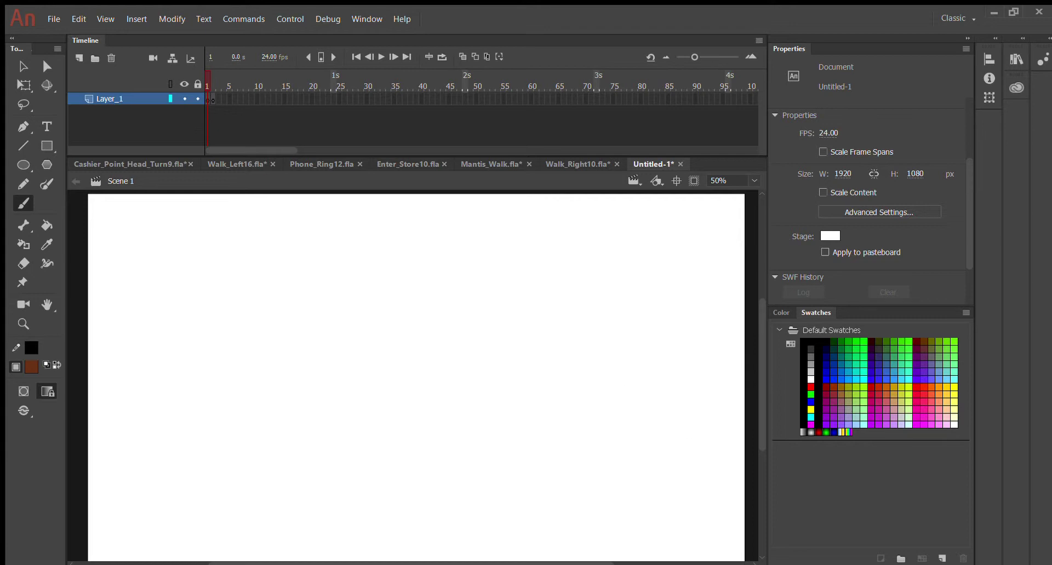
- Set the fill colour to black and enlarge the brush to size 200
left_click(820, 339)
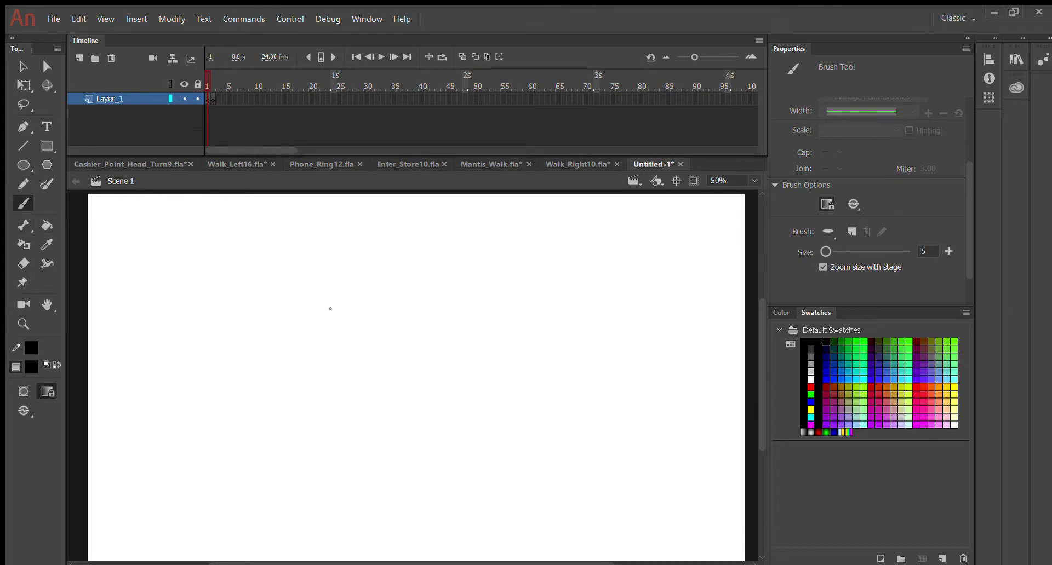
key("bracketright")
key("bracketright")
key("bracketright")
key("bracketright")
key("bracketright")
key("bracketright")
key("bracketright")
key("bracketright")
key("bracketright")
key("bracketright")
key("bracketright")
key("bracketright")
key("bracketright")
key("bracketright")
key("bracketright")
key("bracketright")
key("bracketright")
key("bracketright")
key("bracketright")
key("bracketright")
key("bracketright")
key("bracketright")
key("bracketright")
key("bracketright")
key("bracketright")
key("bracketright")
key("bracketright")
key("bracketright")
key("bracketright")
key("bracketright")
key("bracketright")
key("bracketright")
key("bracketright")
key("bracketright")
key("bracketright")
key("bracketright")
key("bracketright")
key("bracketright")
key("bracketright")
key("bracketright")
key("bracketright")
key("bracketright")
key("bracketright")
key("bracketright")
key("bracketright")
key("bracketright")
key("bracketright")
key("bracketright")
key("bracketright")
key("bracketright")
key("bracketright")
key("bracketright")
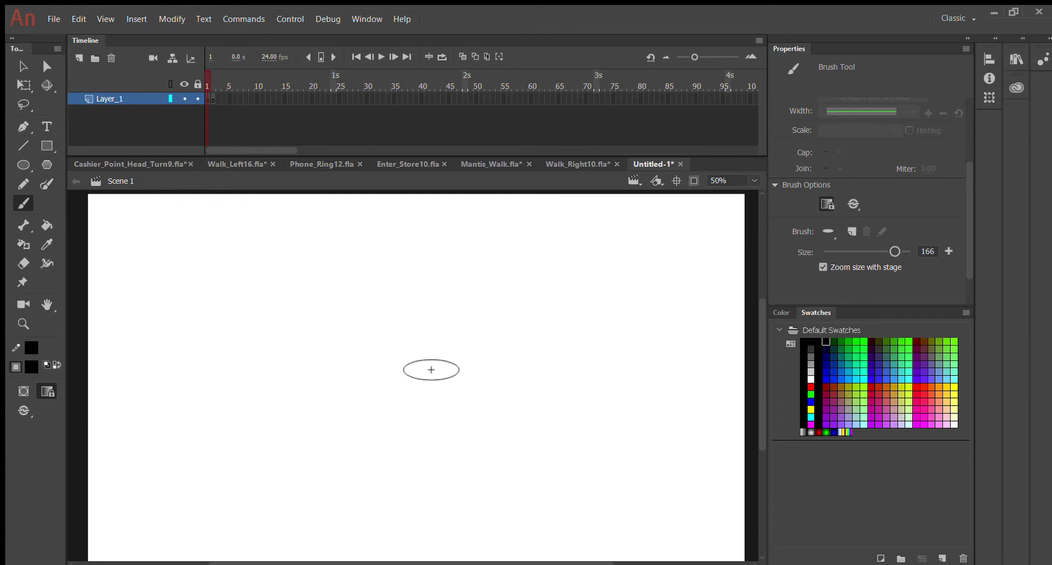
key("bracketright")
key("bracketright")
key("bracketright")
key("bracketright")
key("bracketright")
key("bracketright")
key("bracketright")
key("bracketright")
key("bracketright")
key("bracketright")
key("bracketright")
key("bracketright")
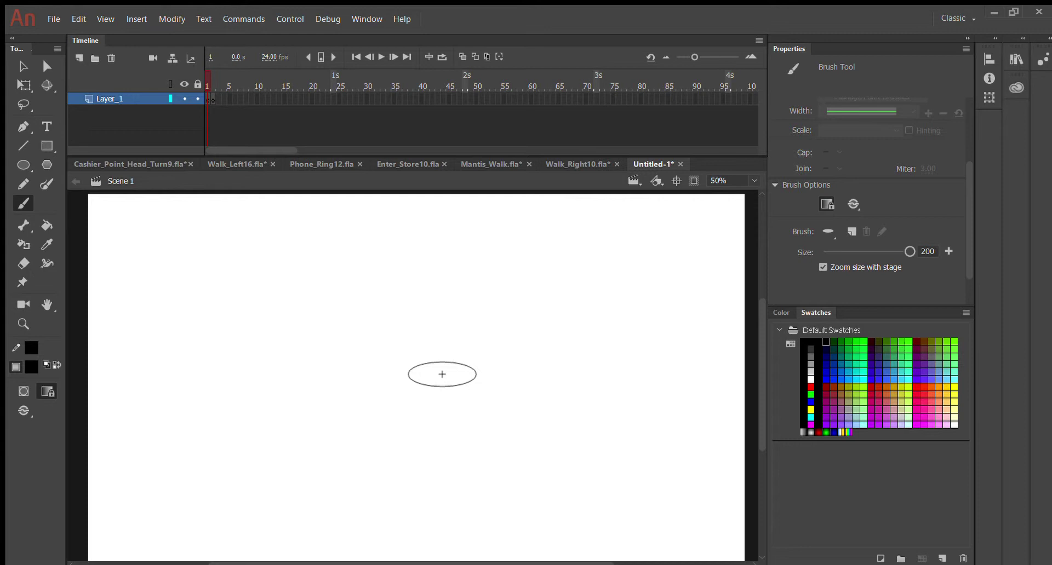
- Stamp one black ellipse near the middle of the stage and pull its edges into an elongated shape sloping down to the right
left_click(396, 326)
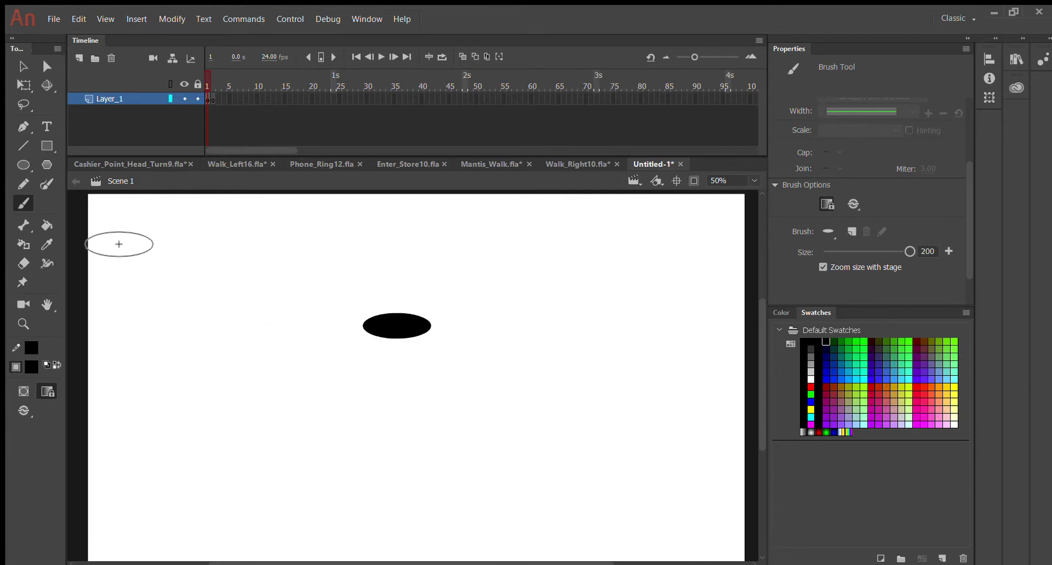
left_click(23, 65)
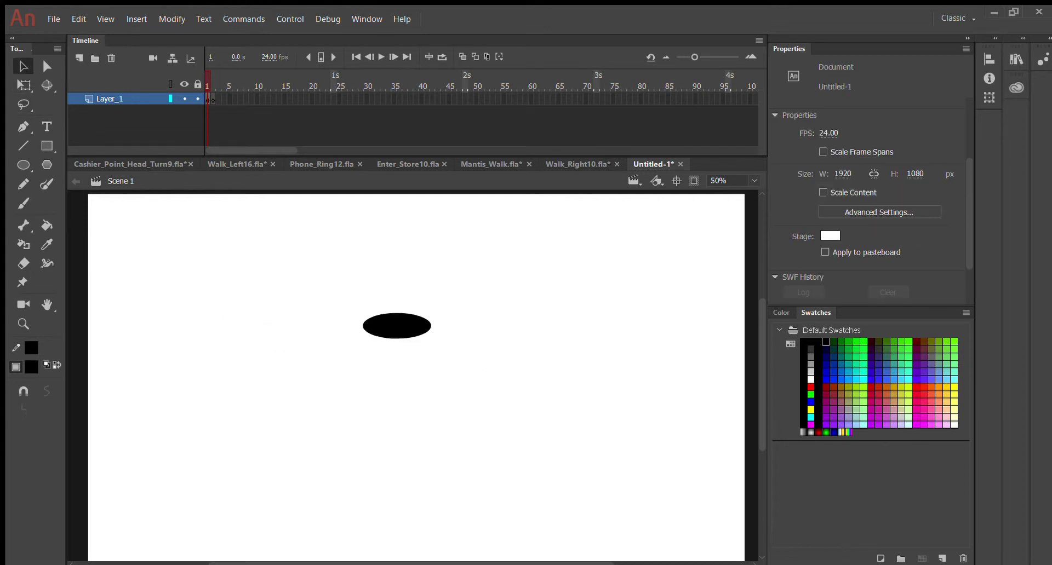
left_click_drag(431, 328, 459, 374)
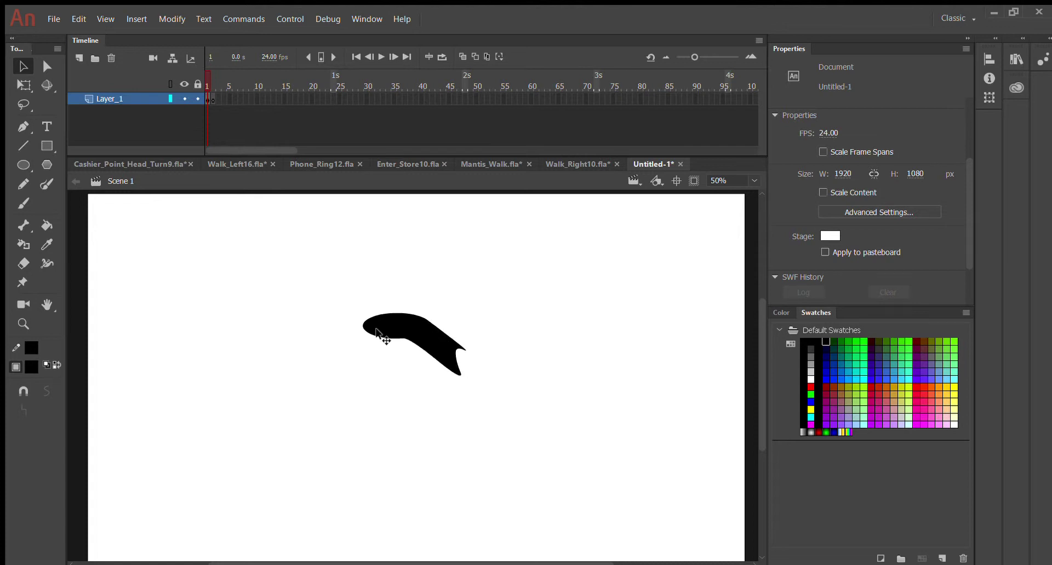
left_click_drag(393, 337, 395, 342)
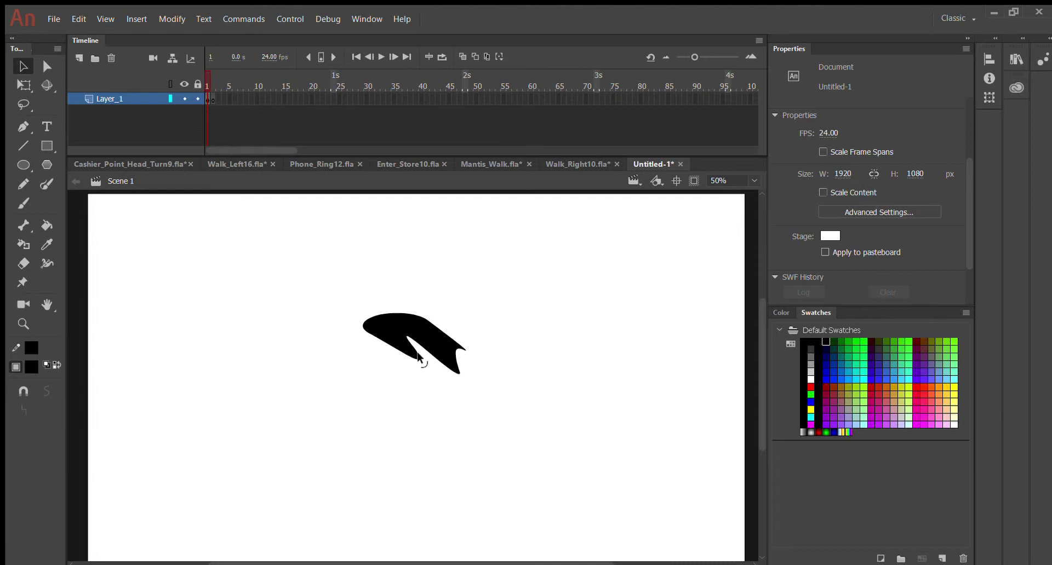
left_click_drag(418, 356, 486, 387)
left_click(466, 397)
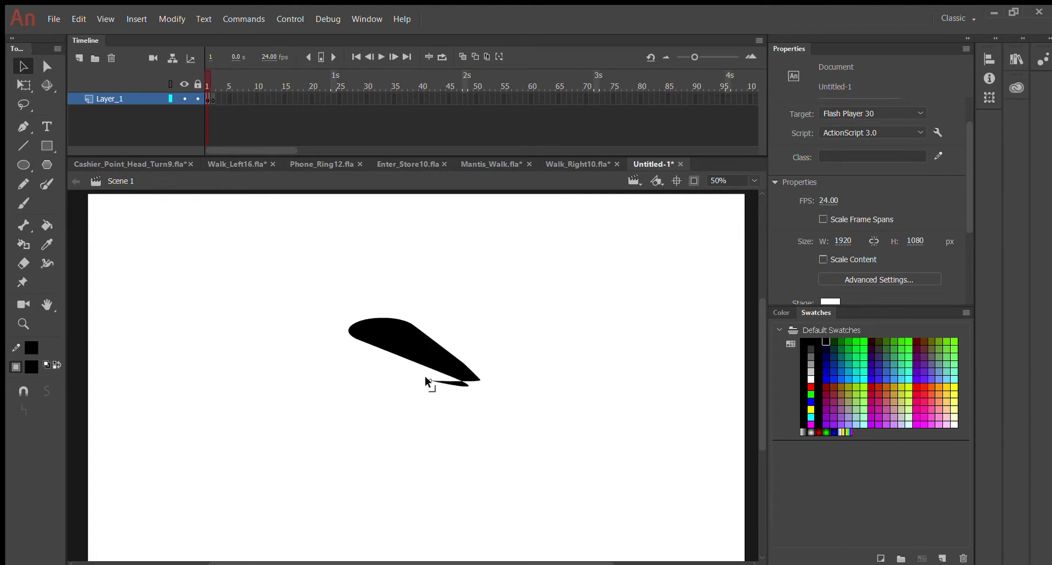
- Undo the last outline edits and pull the black shape into a slim slanted bar with a pointed lower-right end
key("ctrl+z")
key("ctrl+z")
key("ctrl+z")
key("ctrl+z")
key("ctrl+z")
key("ctrl+z")
left_click_drag(462, 377, 335, 313)
left_click(430, 313)
key("ctrl+z")
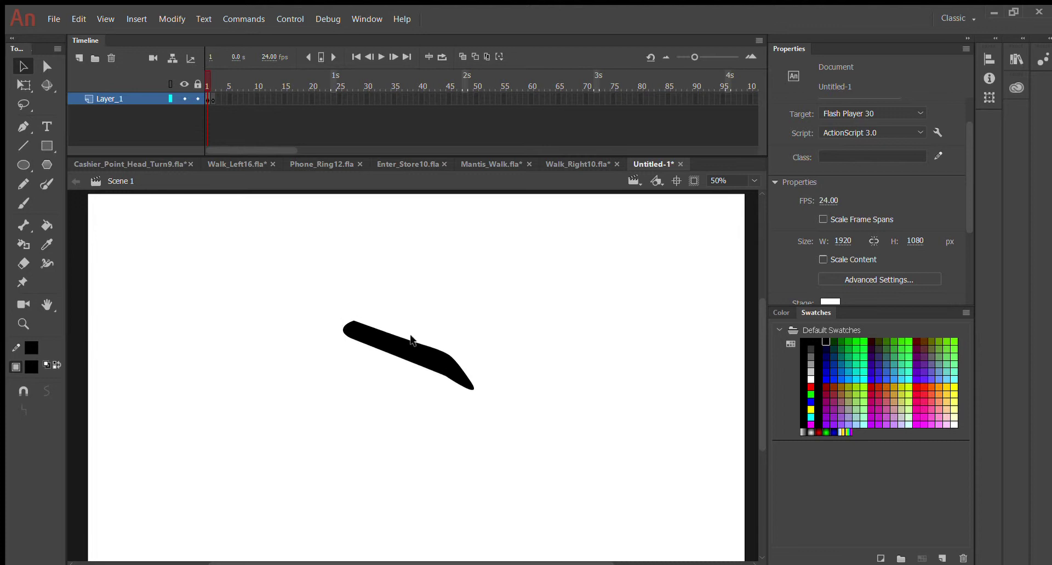
- Curve the bar's long edges so it tapers to the lower right, and round and shorten its upper-left end
mouse_move(409, 345)
left_mouse_down()
mouse_move(364, 334)
mouse_move(345, 304)
mouse_move(339, 323)
mouse_move(370, 321)
mouse_move(404, 344)
mouse_move(399, 332)
mouse_move(445, 360)
mouse_move(448, 380)
mouse_move(417, 361)
left_mouse_up()
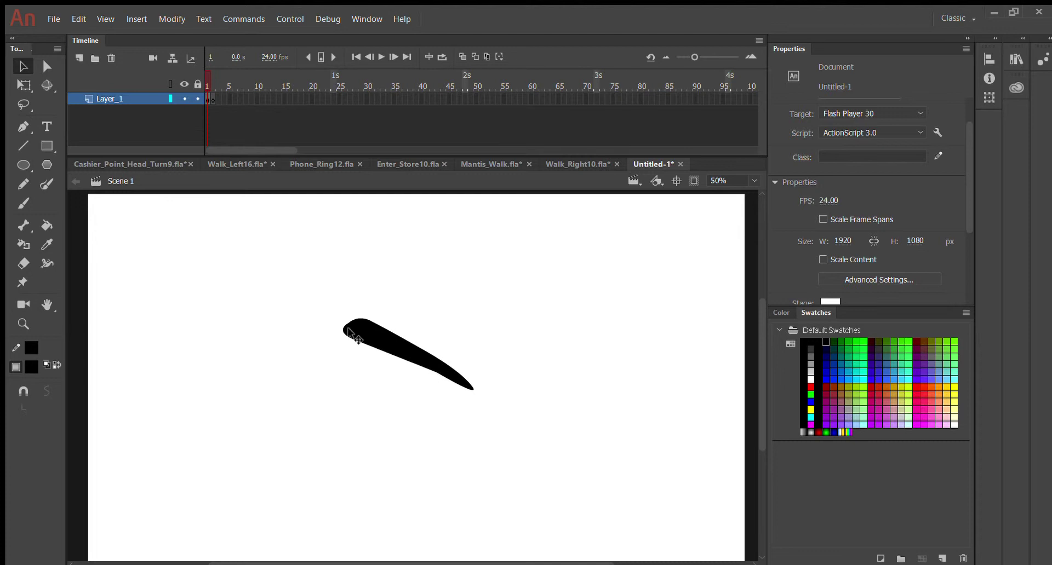
mouse_move(340, 333)
left_mouse_down()
mouse_move(390, 385)
mouse_move(401, 362)
mouse_move(350, 329)
mouse_move(362, 350)
mouse_move(350, 331)
left_mouse_up()
mouse_move(332, 341)
left_mouse_down()
mouse_move(351, 321)
mouse_move(370, 328)
left_mouse_up()
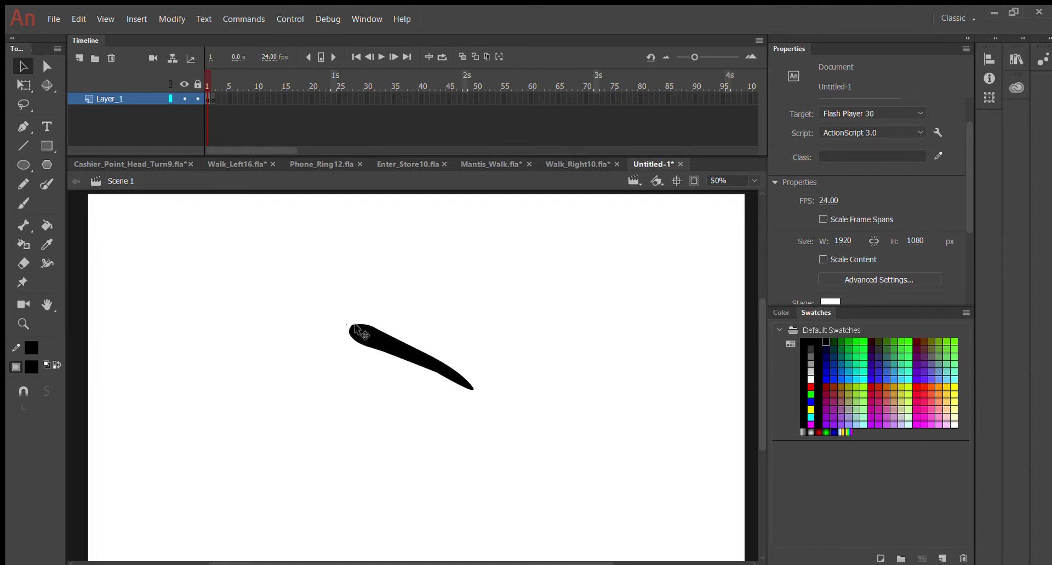
left_click(354, 324)
left_click(359, 321)
- Switch the brush to the thin diagonal tip and stamp a single slanted line above the black body shape
left_click(24, 203)
scroll(816, 258, "down", 2)
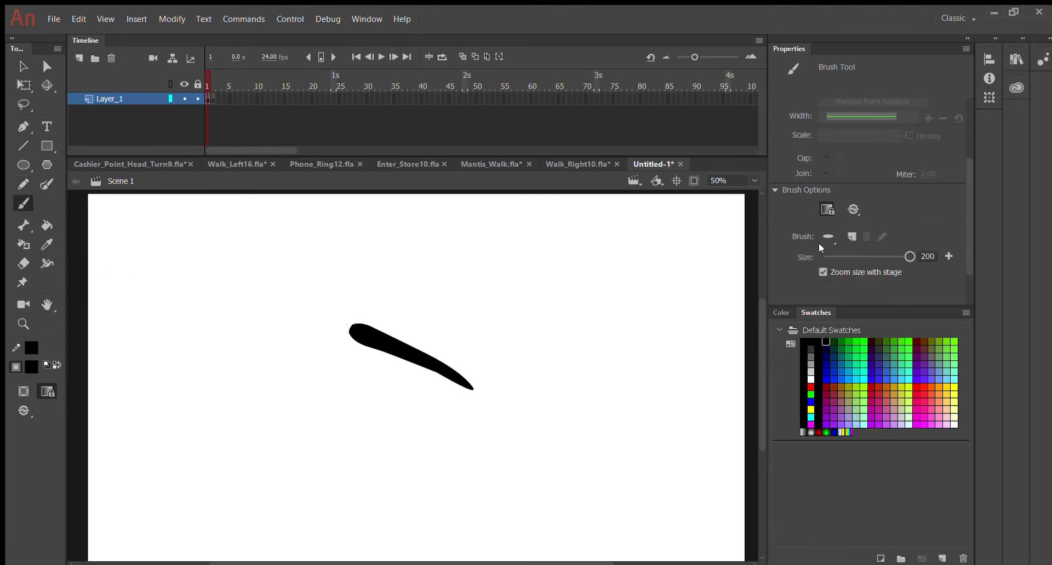
left_click(857, 330)
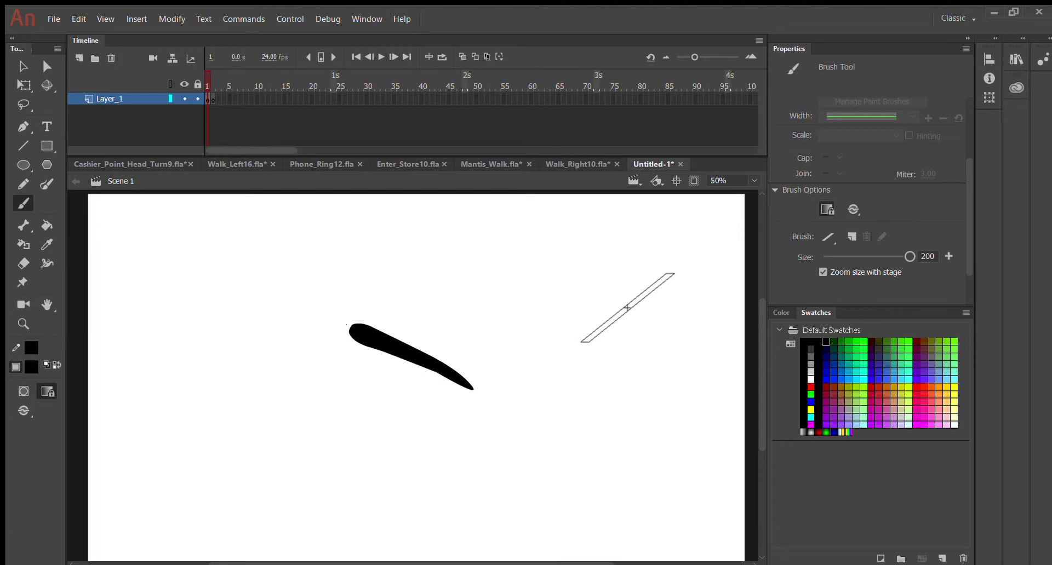
left_click_drag(638, 295, 578, 258)
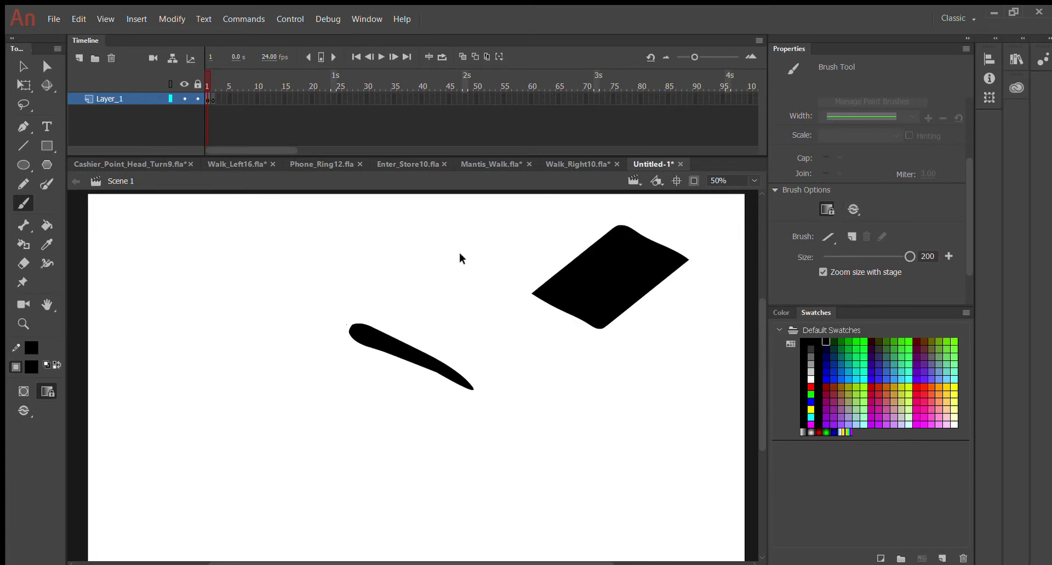
key("ctrl+z")
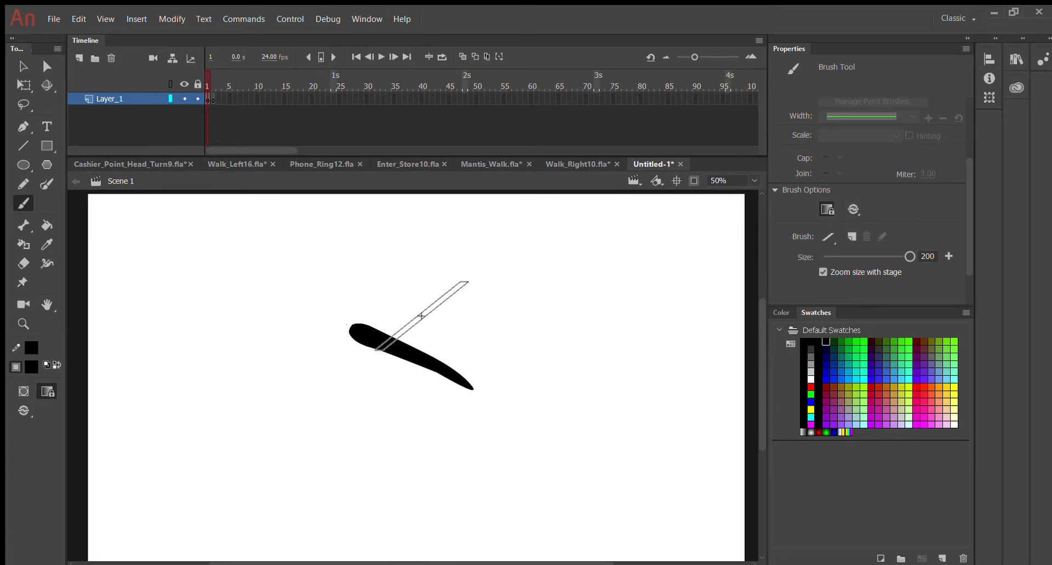
left_click(347, 269)
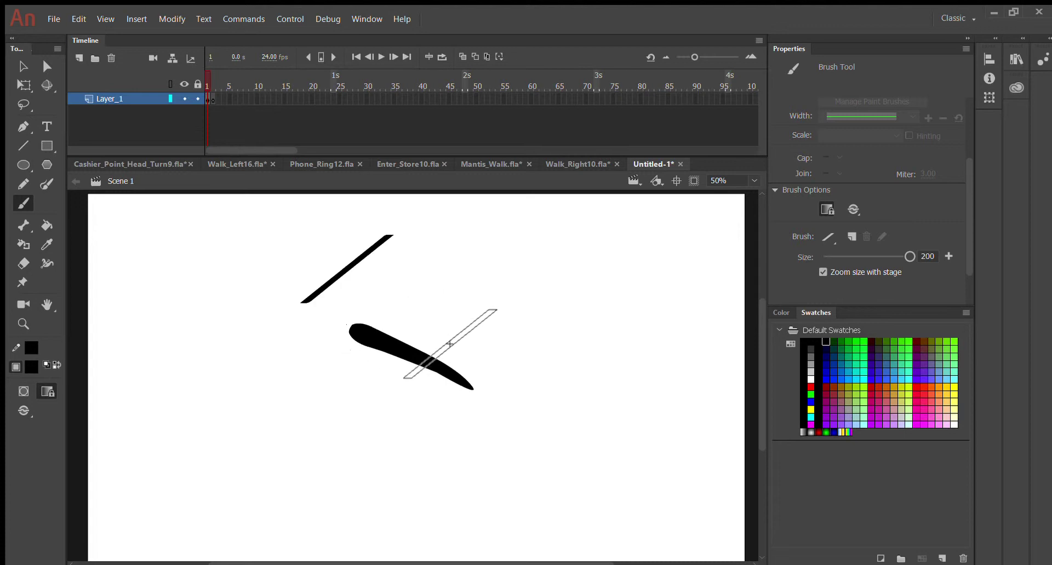
- Flip the slanted line horizontally, rotate it steeper and stand it on the body shape's rounded upper-left end
left_click(23, 66)
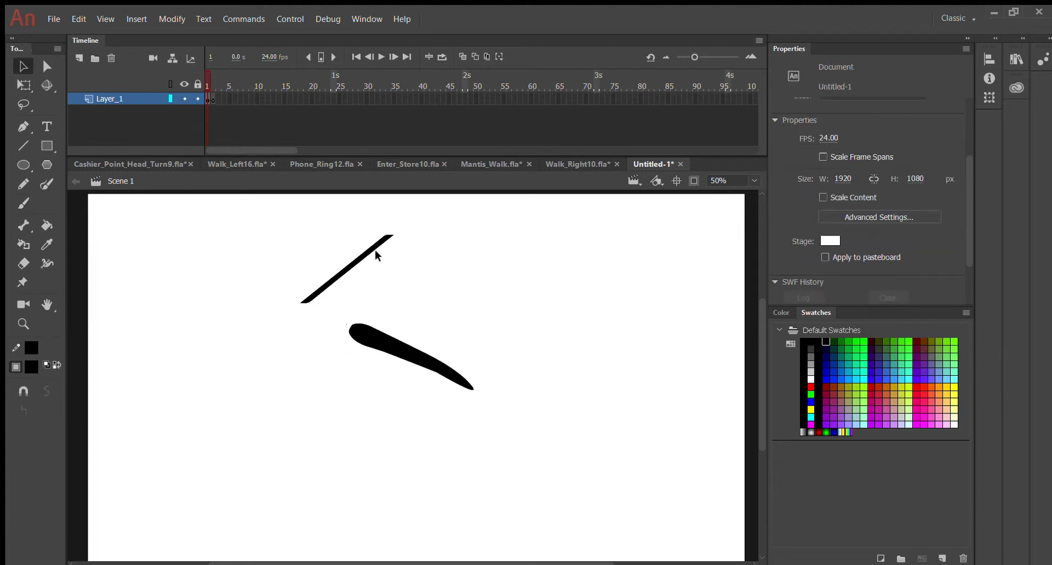
left_click(367, 251)
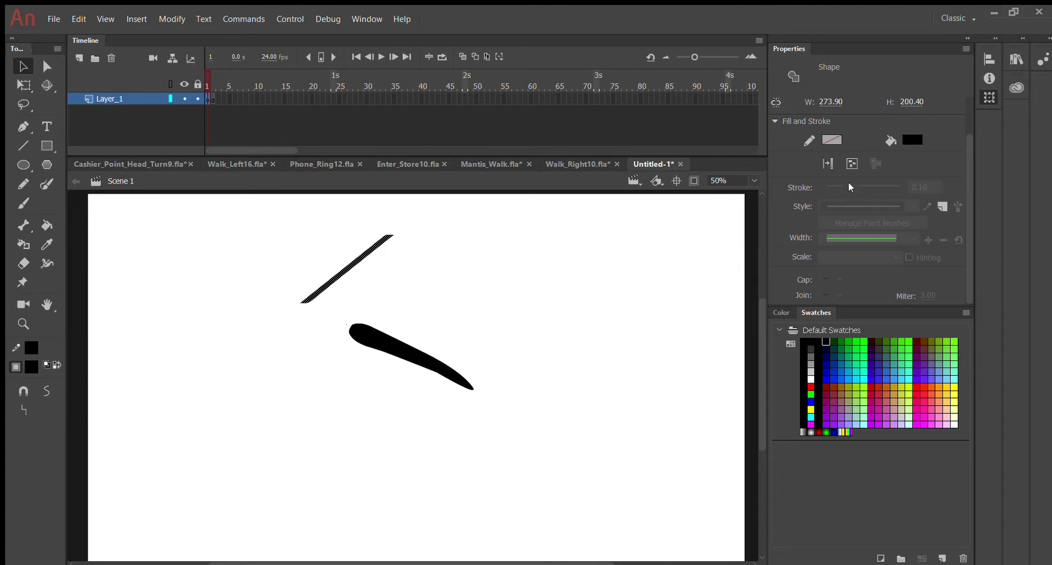
left_click(823, 200)
mouse_move(369, 287)
left_mouse_down()
mouse_move(341, 323)
mouse_move(352, 310)
mouse_move(347, 323)
mouse_move(345, 279)
left_mouse_up()
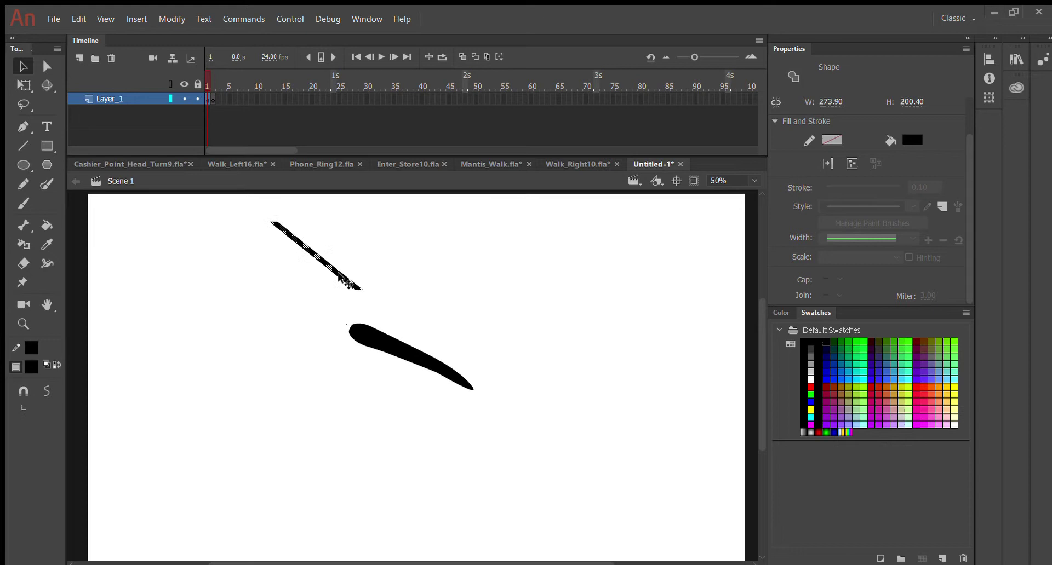
left_click(361, 273)
left_click(346, 283)
left_click_drag(880, 101, 923, 113)
mouse_move(318, 261)
left_mouse_down()
mouse_move(360, 297)
mouse_move(351, 296)
left_mouse_up()
left_click(299, 314)
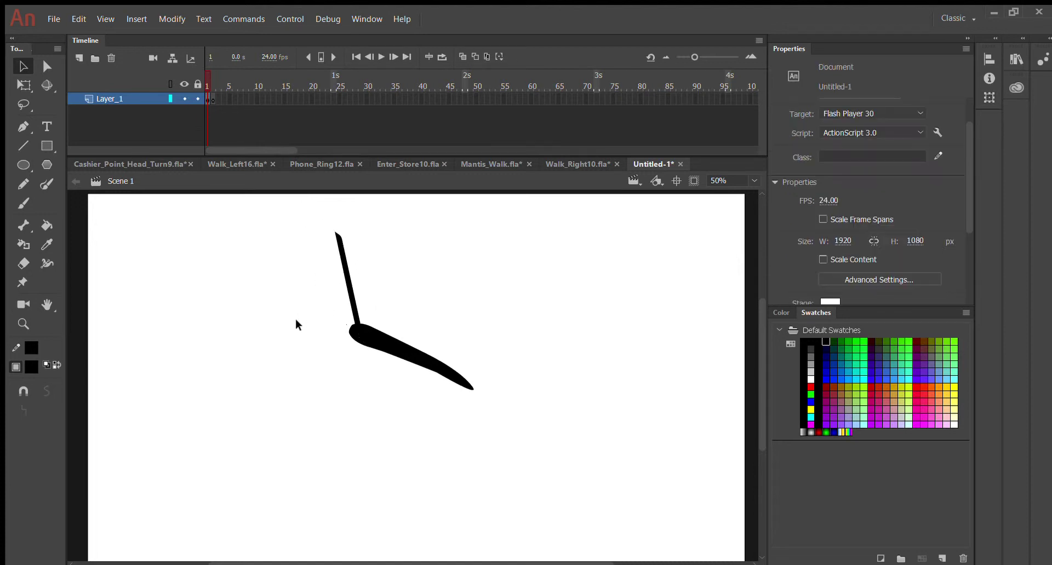
- Thin the sides of the upright line and remove its blunt tip so it tapers to a point at the top
key("ctrl+equal")
key("ctrl+equal")
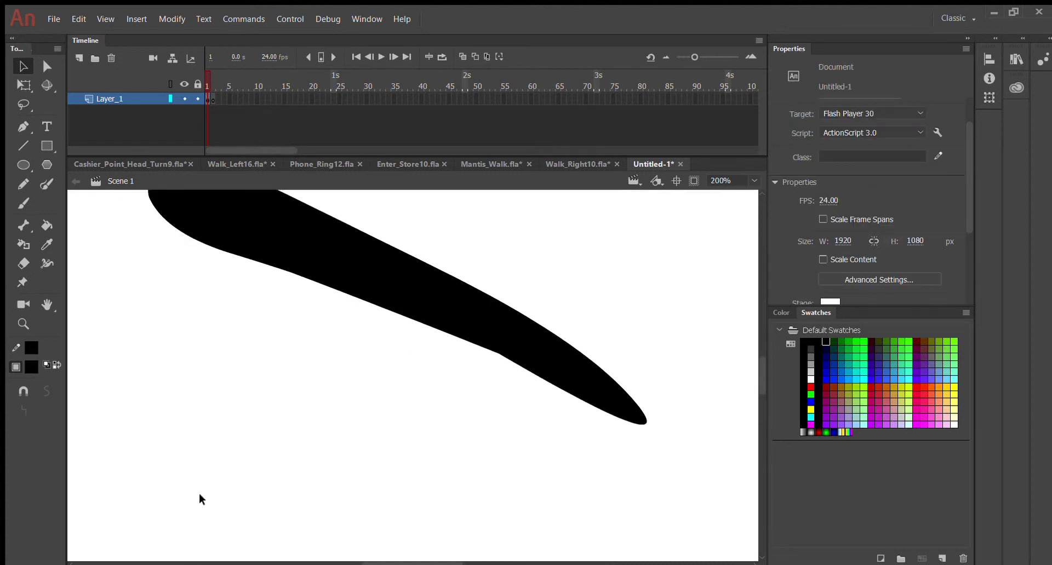
left_click_drag(456, 562, 420, 548)
scroll(373, 442, "up", 8)
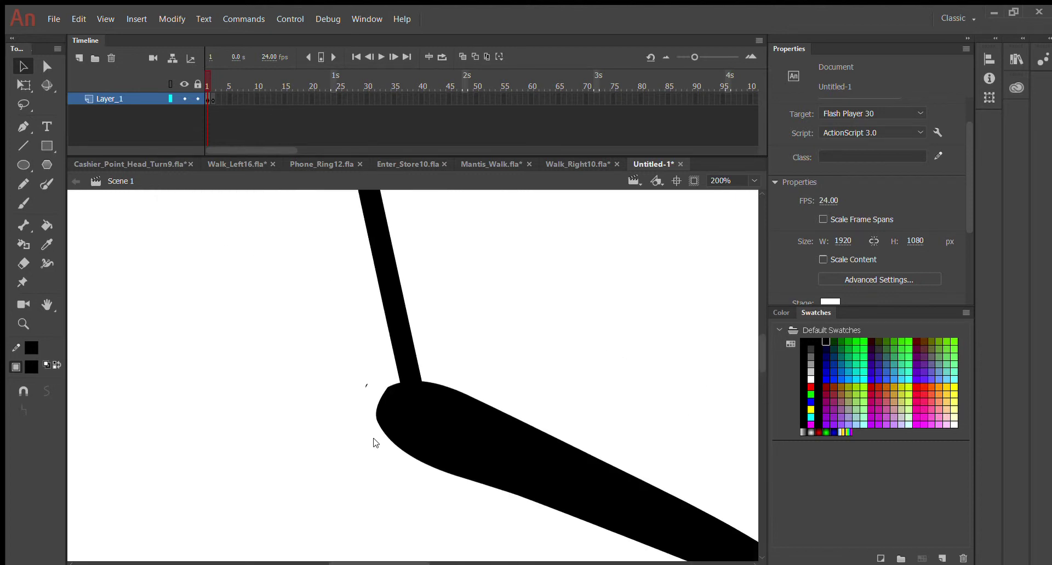
scroll(367, 418, "down", 3)
scroll(336, 254, "up", 3)
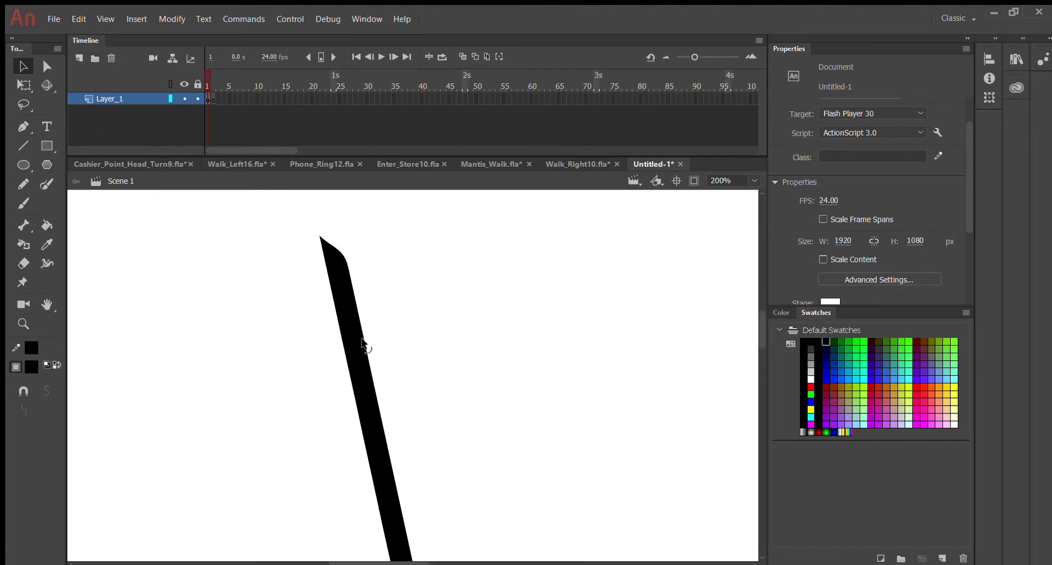
key("ctrl+minus")
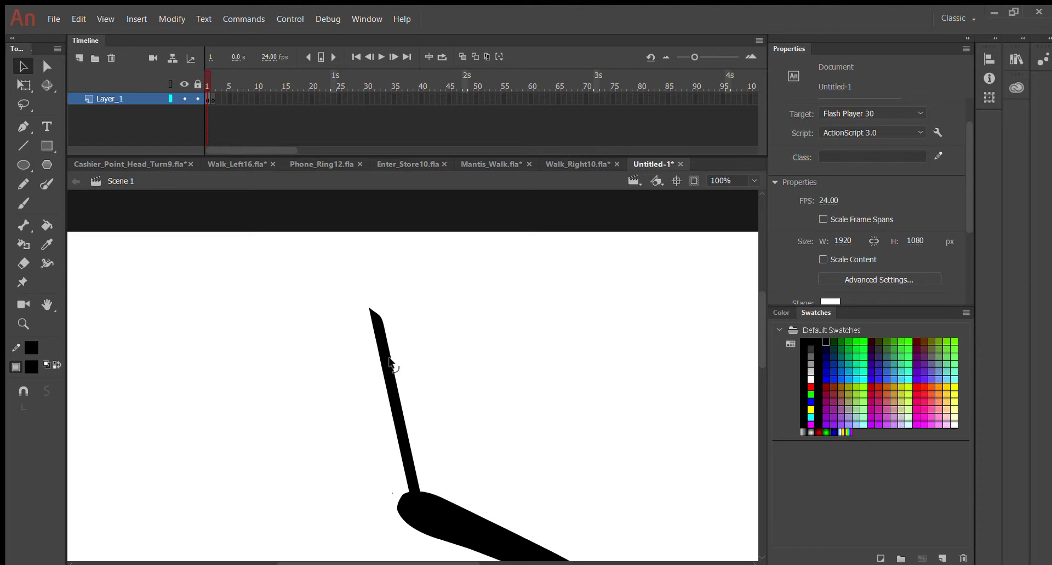
mouse_move(386, 346)
left_mouse_down()
mouse_move(363, 340)
mouse_move(374, 317)
mouse_move(339, 319)
mouse_move(384, 316)
mouse_move(417, 495)
mouse_move(414, 488)
left_mouse_up()
key("Delete")
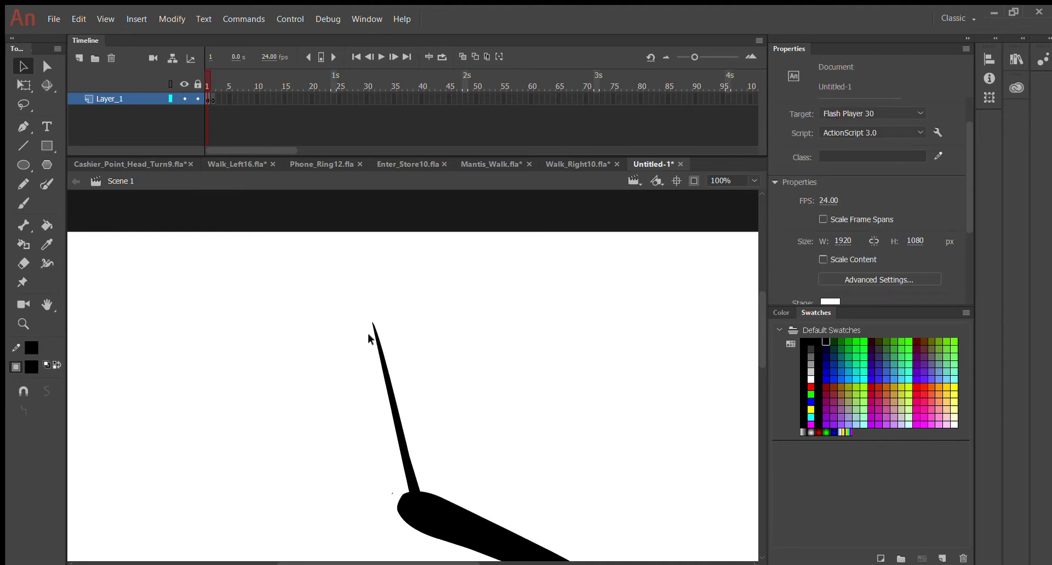
- Bend the upright line's tip over to the left into a curved hook and smooth its stem down to the body
mouse_move(376, 333)
left_mouse_down()
mouse_move(362, 350)
mouse_move(363, 318)
mouse_move(345, 374)
mouse_move(351, 403)
mouse_move(342, 409)
mouse_move(349, 383)
mouse_move(338, 399)
mouse_move(375, 396)
mouse_move(399, 413)
mouse_move(388, 418)
left_mouse_up()
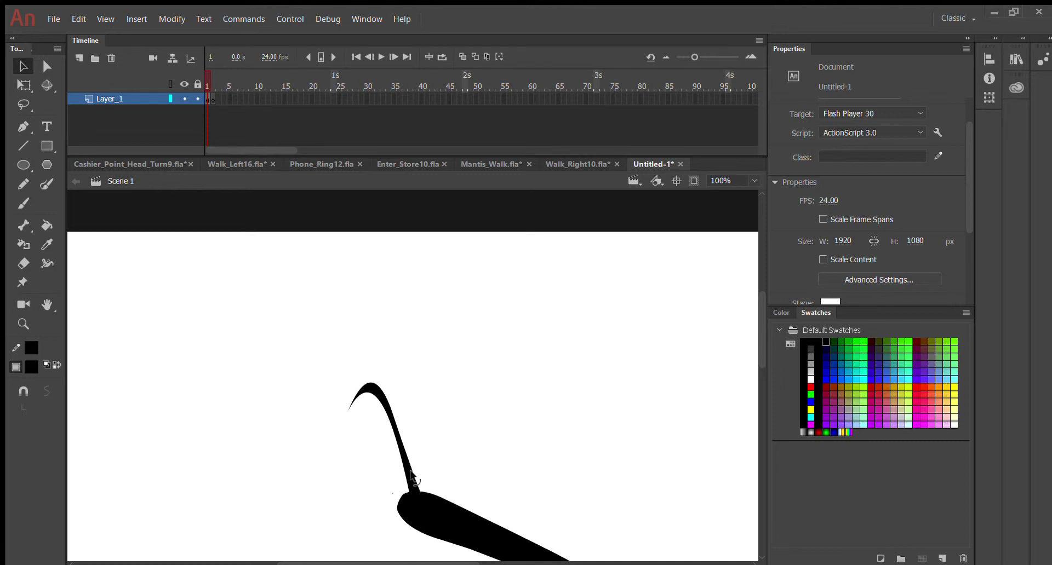
mouse_move(413, 476)
left_mouse_down()
mouse_move(408, 458)
mouse_move(415, 491)
left_mouse_up()
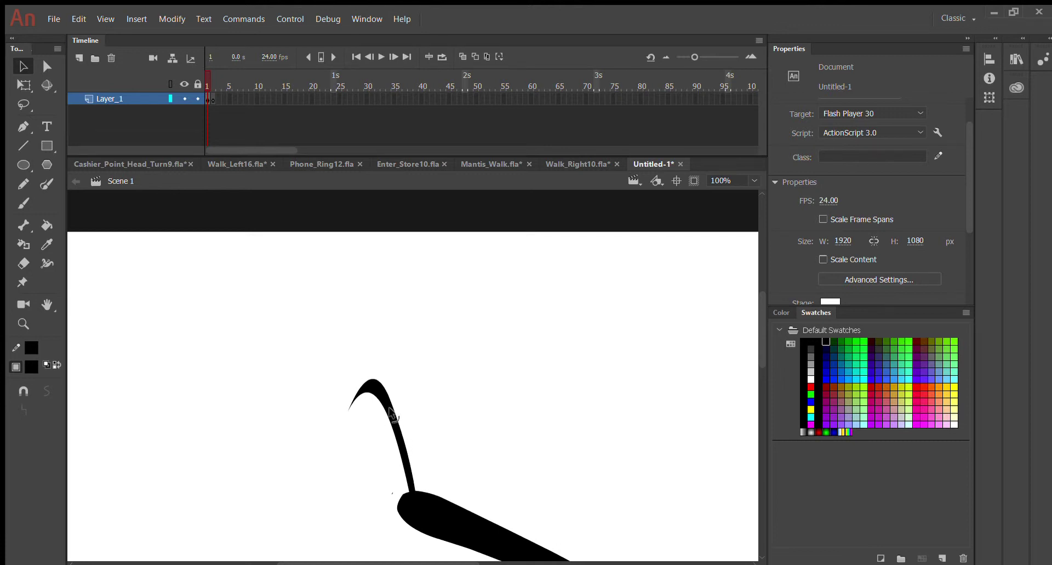
left_click_drag(382, 390, 396, 415)
- Switch the brush to the round tip and reduce its size to 2
key("ctrl+equal")
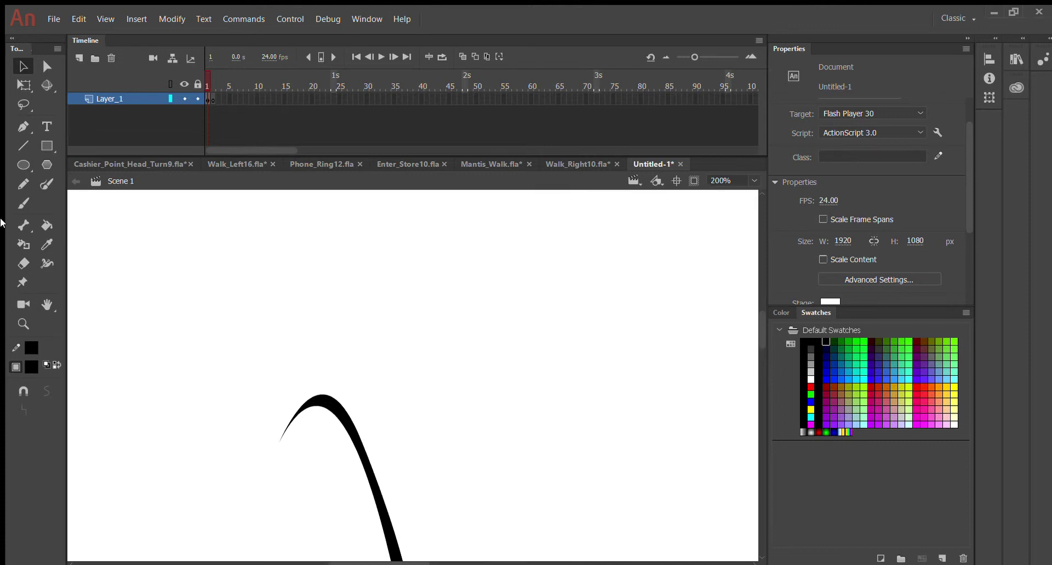
left_click(24, 203)
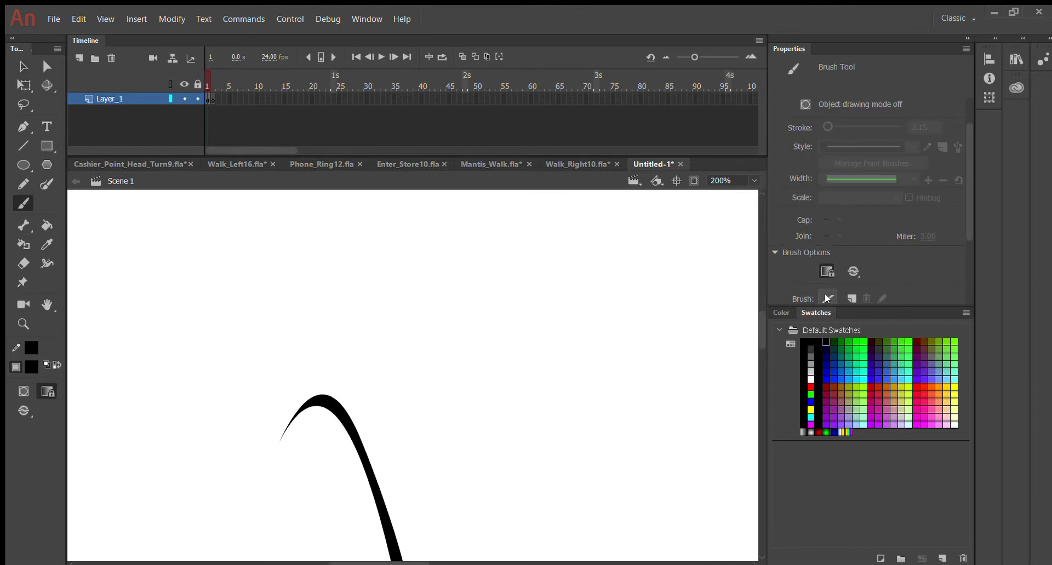
scroll(861, 291, "down", 3)
scroll(852, 226, "up", 4)
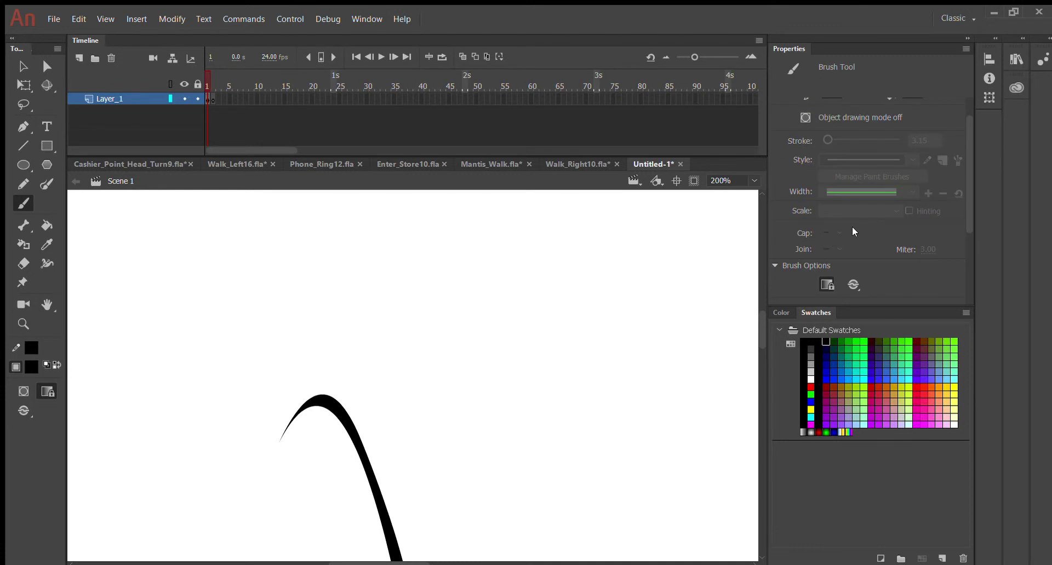
scroll(853, 226, "down", 4)
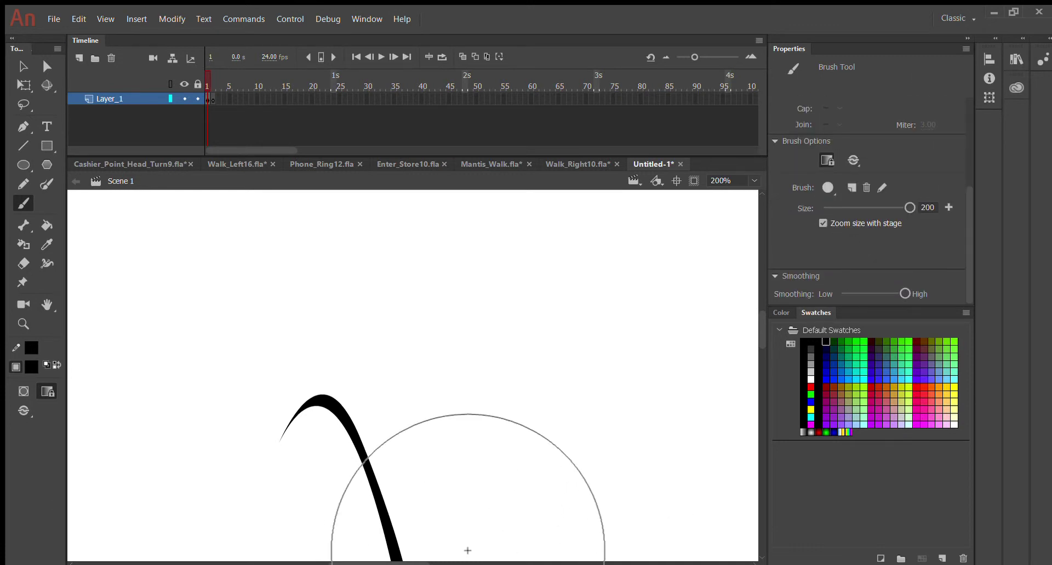
scroll(293, 305, "down", 3)
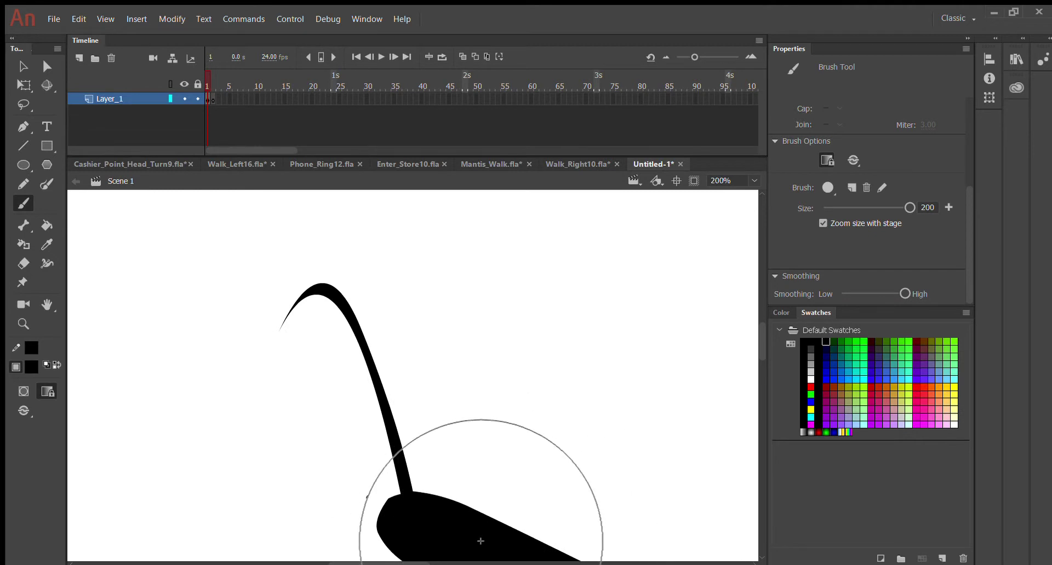
left_click_drag(910, 207, 889, 208)
key("bracketleft")
key("bracketleft")
key("bracketleft")
key("bracketleft")
key("bracketleft")
key("bracketleft")
key("bracketleft")
key("bracketleft")
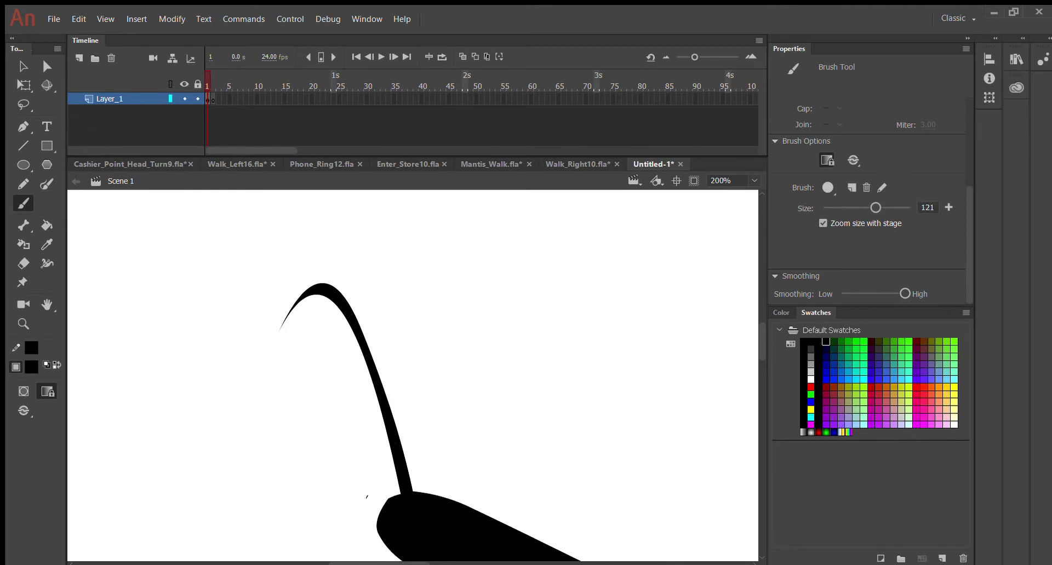
key("bracketleft")
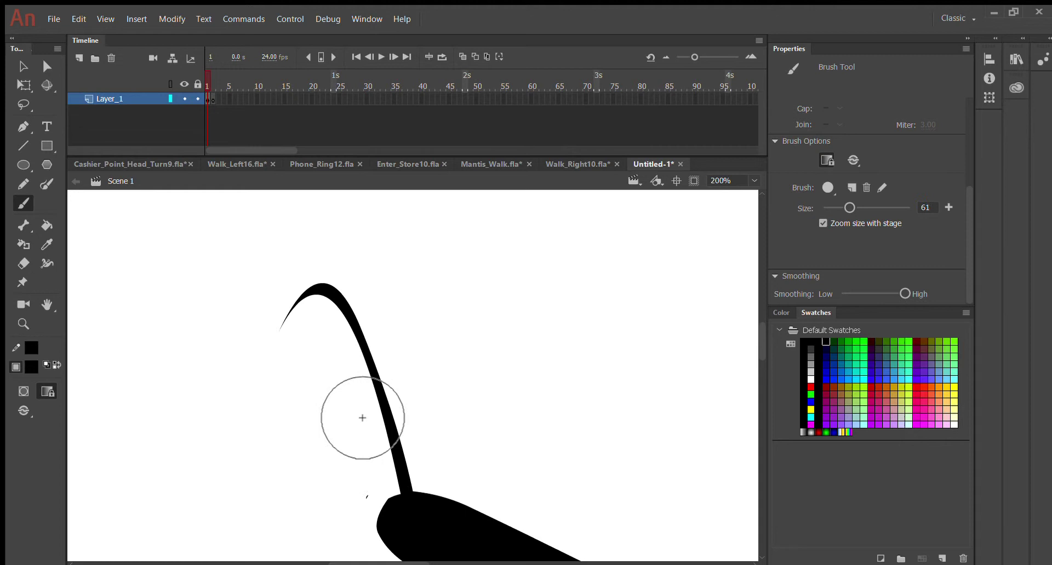
key("bracketleft")
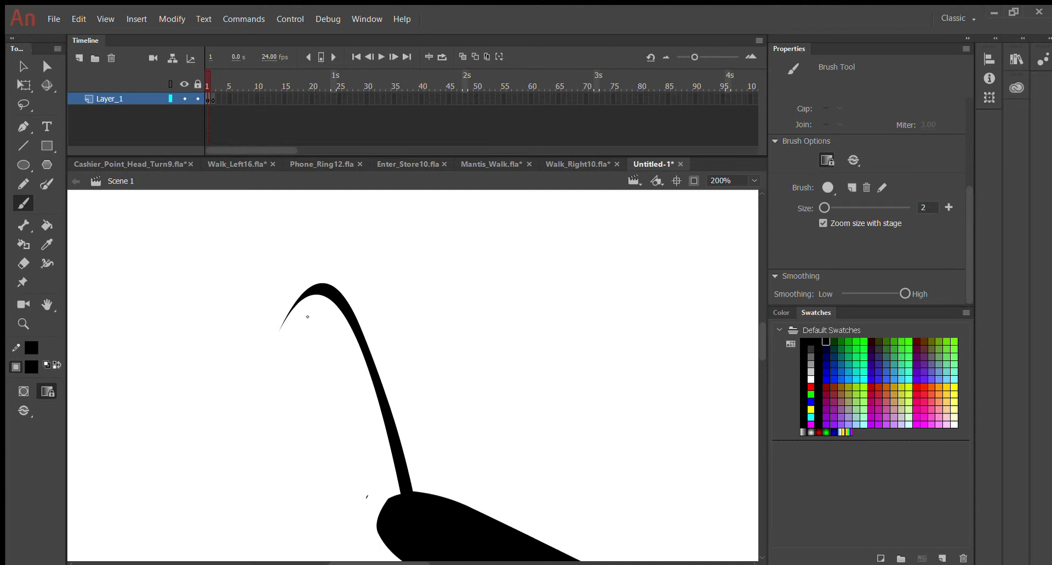
- Paint an inward spiral on the hook's tip with a slightly larger round brush and delete the leftover pointed sliver
key("bracketright")
mouse_move(319, 299)
left_mouse_down()
mouse_move(303, 320)
mouse_move(309, 362)
mouse_move(327, 363)
mouse_move(328, 342)
left_mouse_up()
left_click(23, 67)
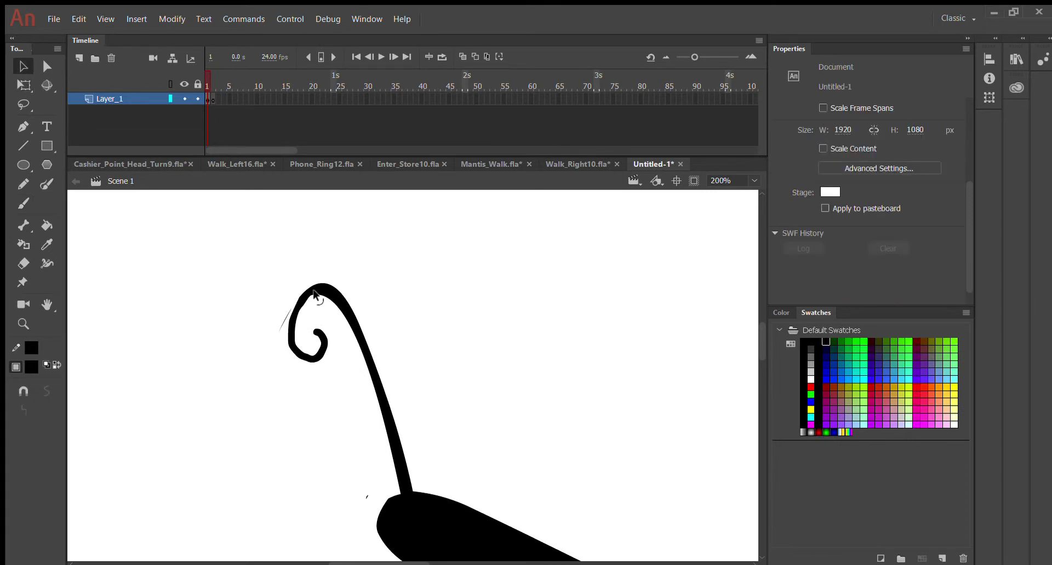
left_click(279, 315)
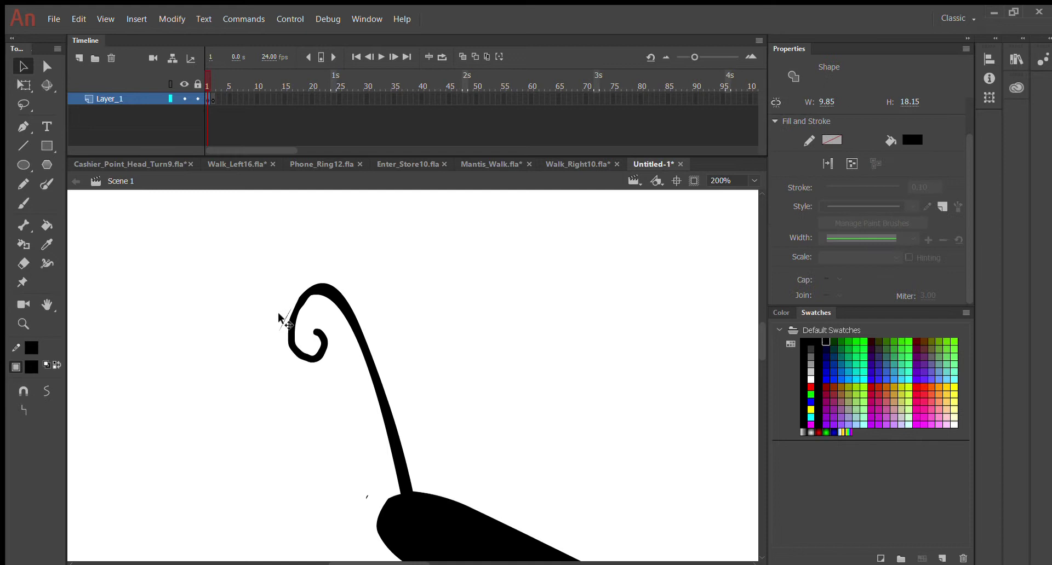
key("Delete")
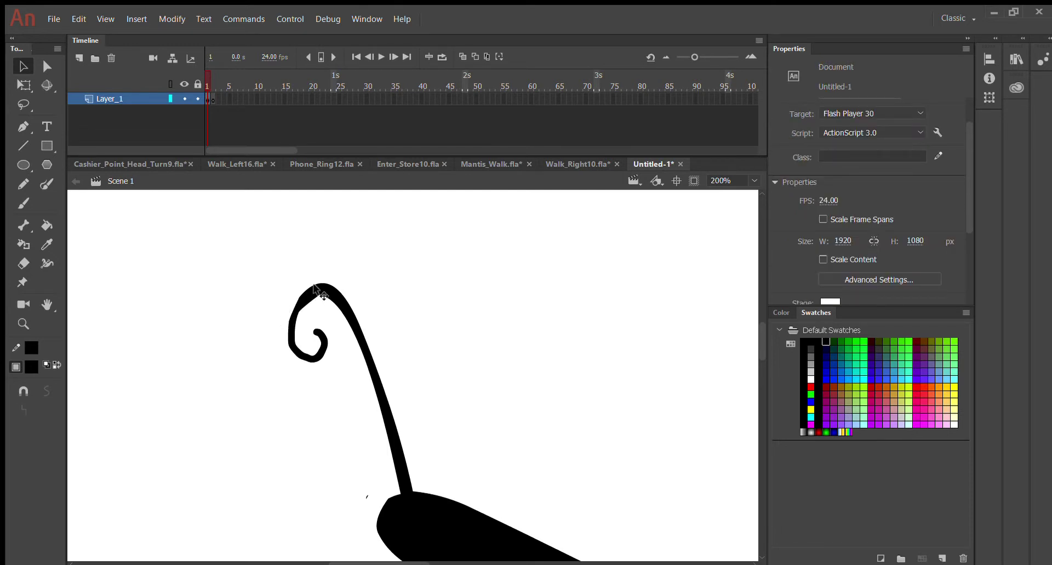
- Smooth the inner and outer edges of the spiral so it flows evenly out of the antenna's stem
mouse_move(305, 300)
left_mouse_down()
mouse_move(284, 312)
mouse_move(288, 362)
mouse_move(312, 353)
mouse_move(332, 364)
mouse_move(302, 363)
left_mouse_up()
left_click(325, 381)
left_click(326, 362)
key("Delete")
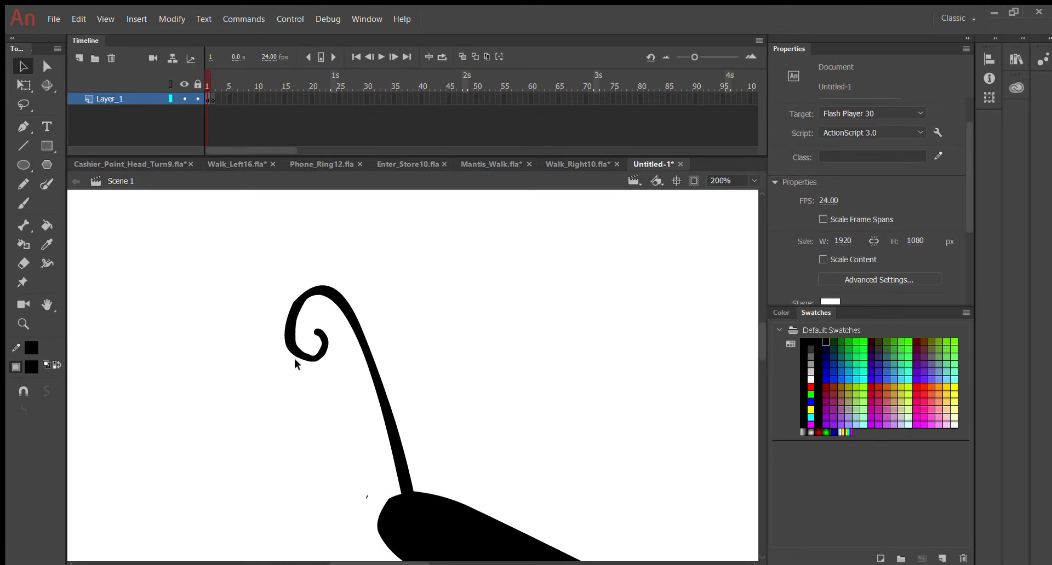
mouse_move(310, 354)
left_mouse_down()
mouse_move(320, 336)
mouse_move(315, 357)
mouse_move(317, 337)
mouse_move(327, 345)
left_mouse_up()
scroll(447, 407, "down", 1)
scroll(447, 406, "up", 2)
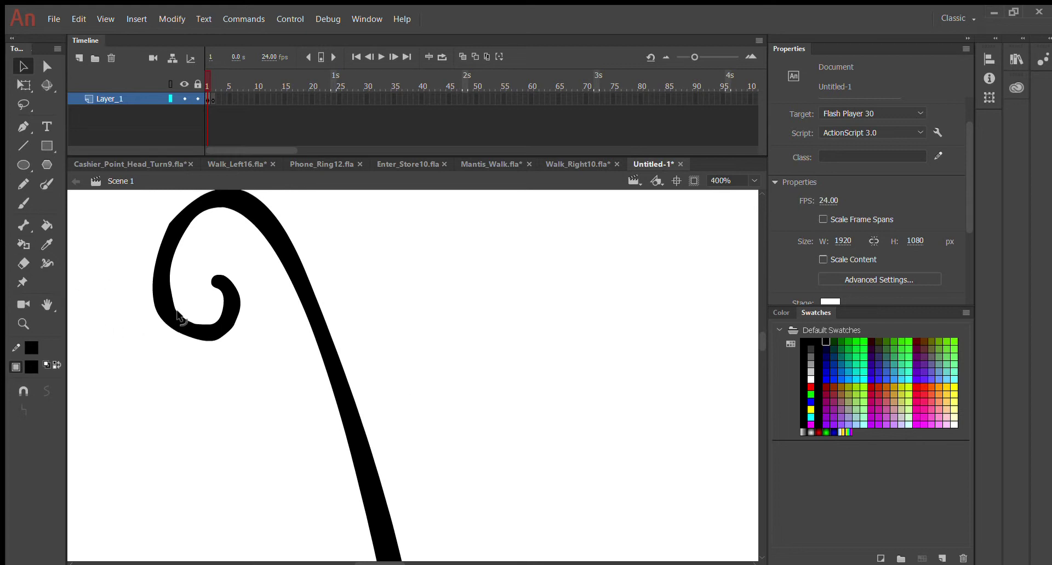
scroll(181, 310, "down", 2)
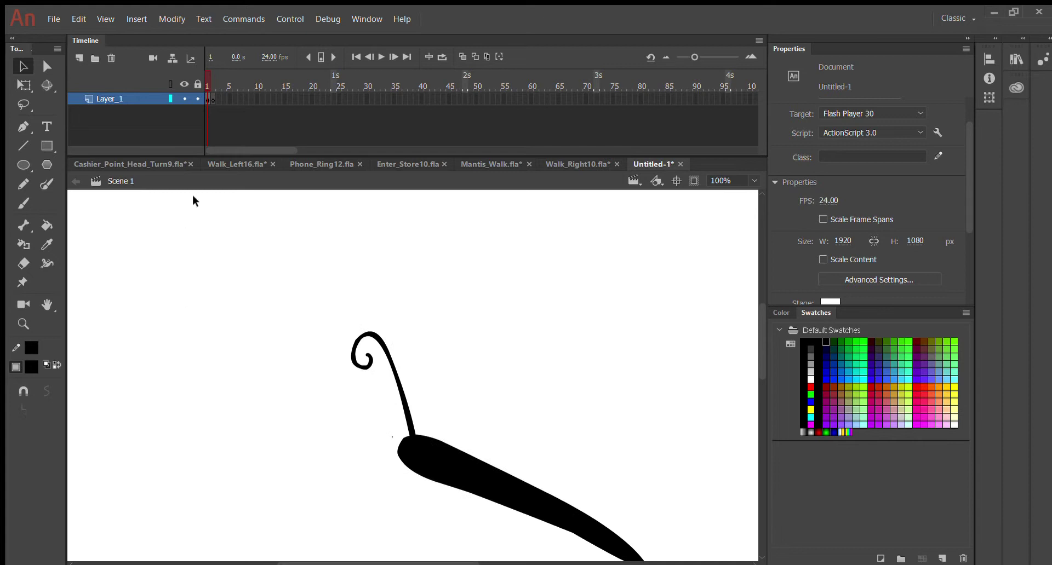
- Duplicate the curled antenna, rotate the copy counter-clockwise and attach its base to the body's rounded upper-left end
mouse_move(294, 303)
left_mouse_down()
mouse_move(472, 497)
mouse_move(444, 397)
mouse_move(463, 434)
left_mouse_up()
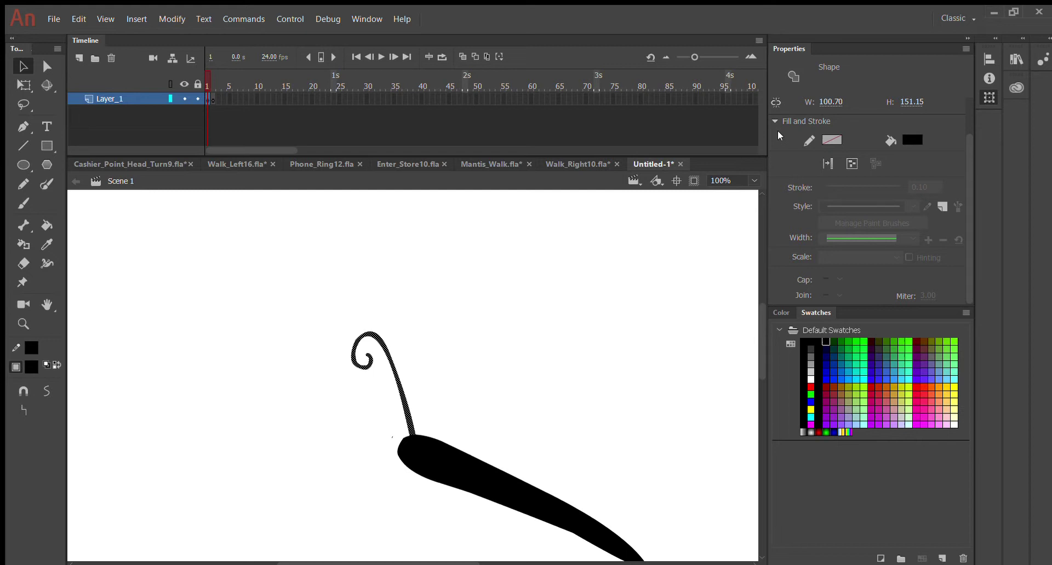
left_click_drag(883, 96, 869, 98)
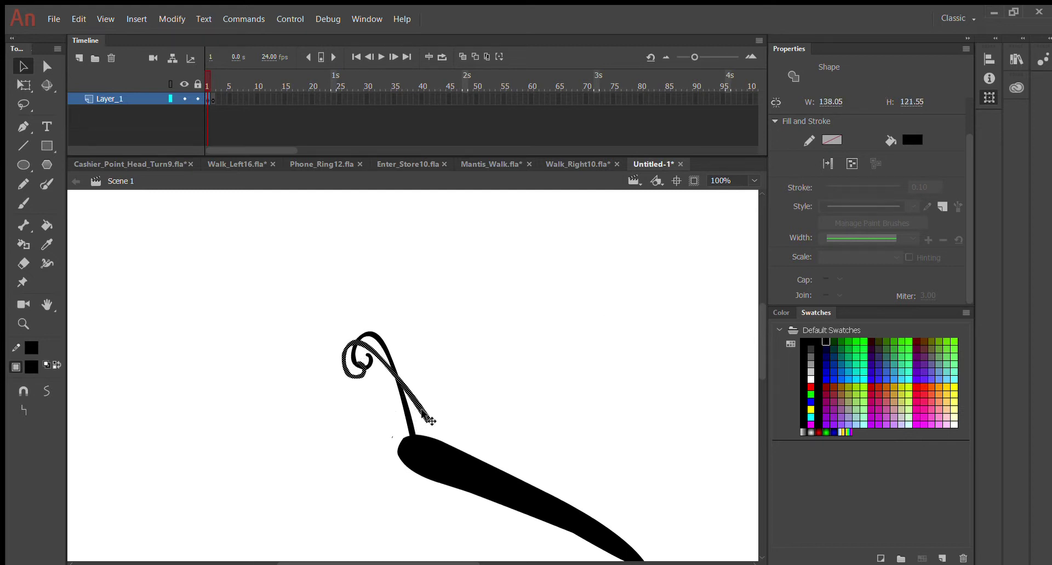
left_click_drag(430, 418, 415, 441)
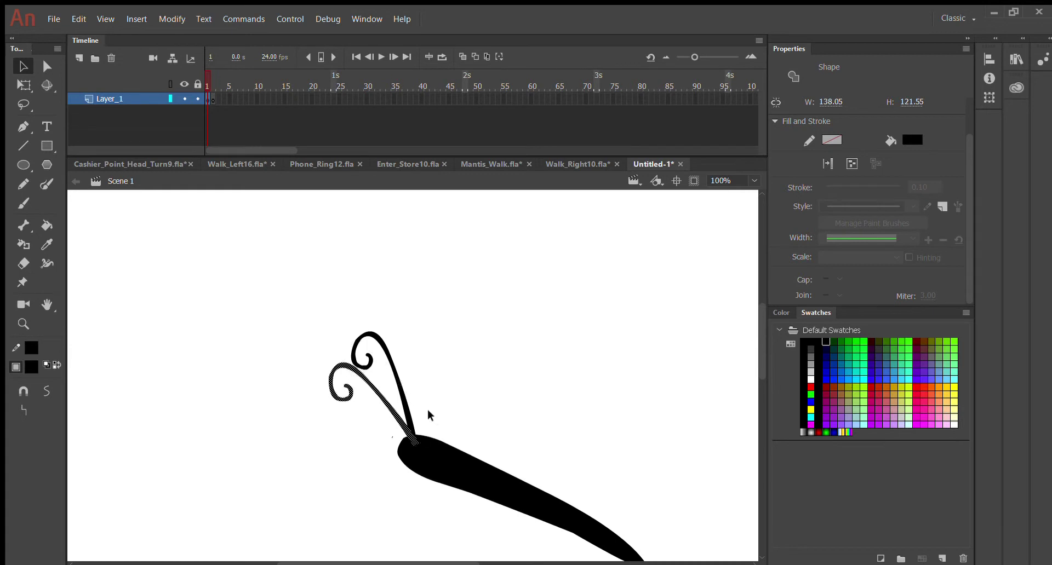
left_click(454, 399)
scroll(530, 531, "right", 5)
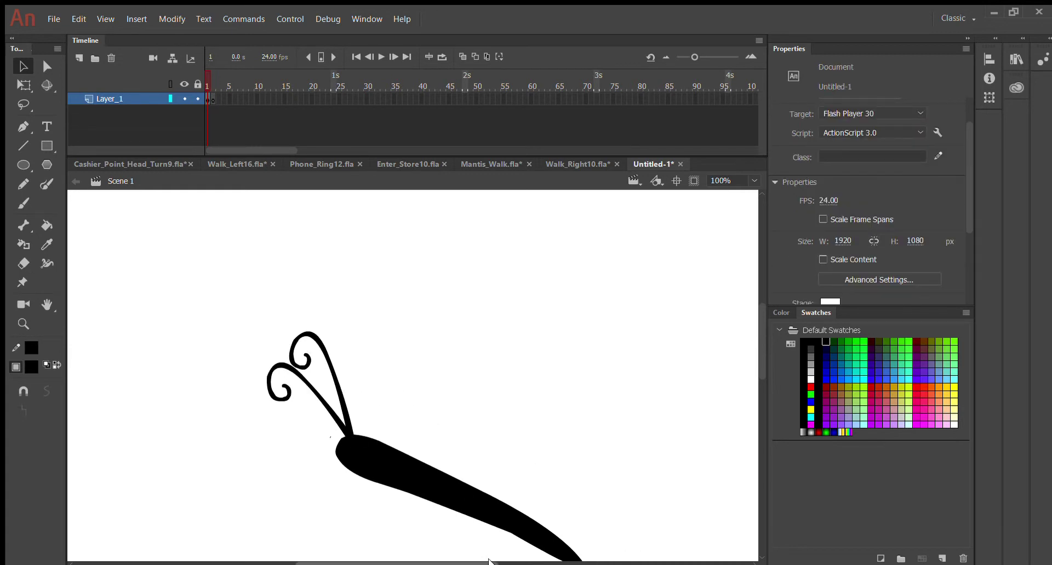
- Paint a rough wing shape above the body in dark red, using a strongly enlarged narrow oval brush
left_click(876, 386)
left_click(23, 204)
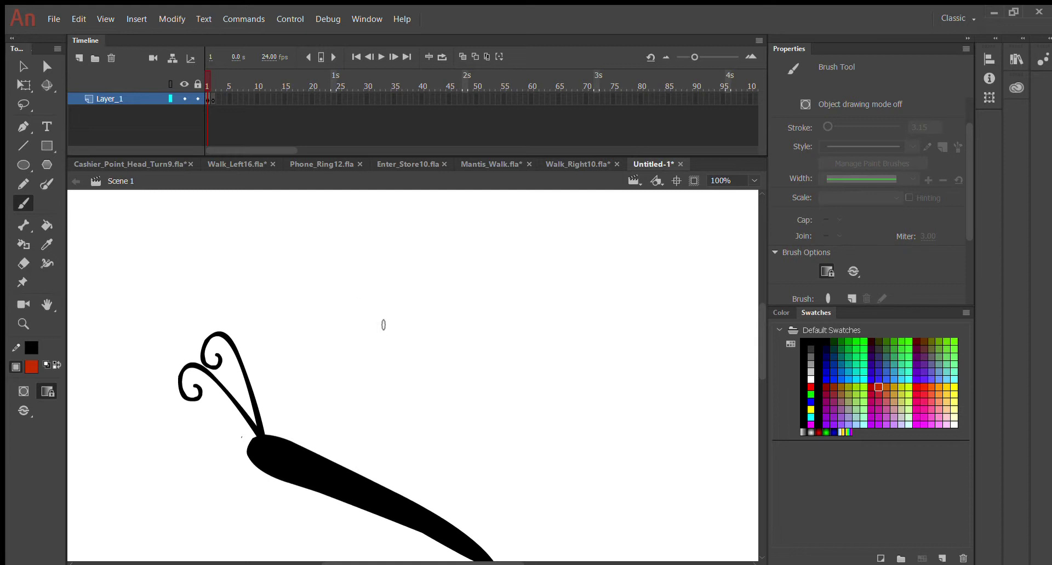
key("bracketright")
key("bracketright")
key("bracketright")
key("bracketright")
key("bracketright")
key("bracketright")
key("bracketright")
key("bracketright")
key("bracketright")
key("bracketright")
key("bracketright")
key("bracketright")
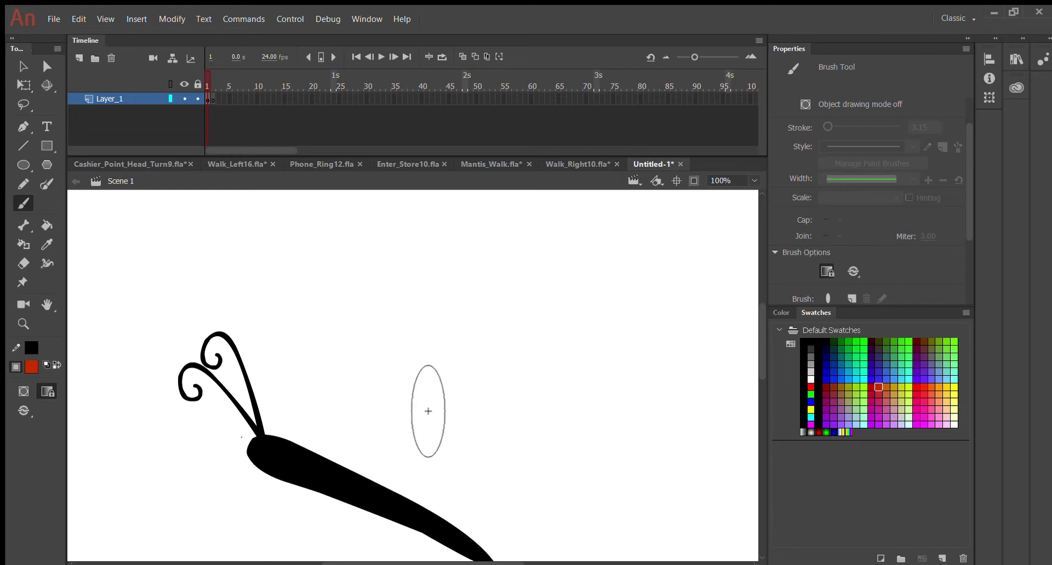
key("bracketright")
key("bracketright")
key("bracketright")
key("bracketright")
key("bracketright")
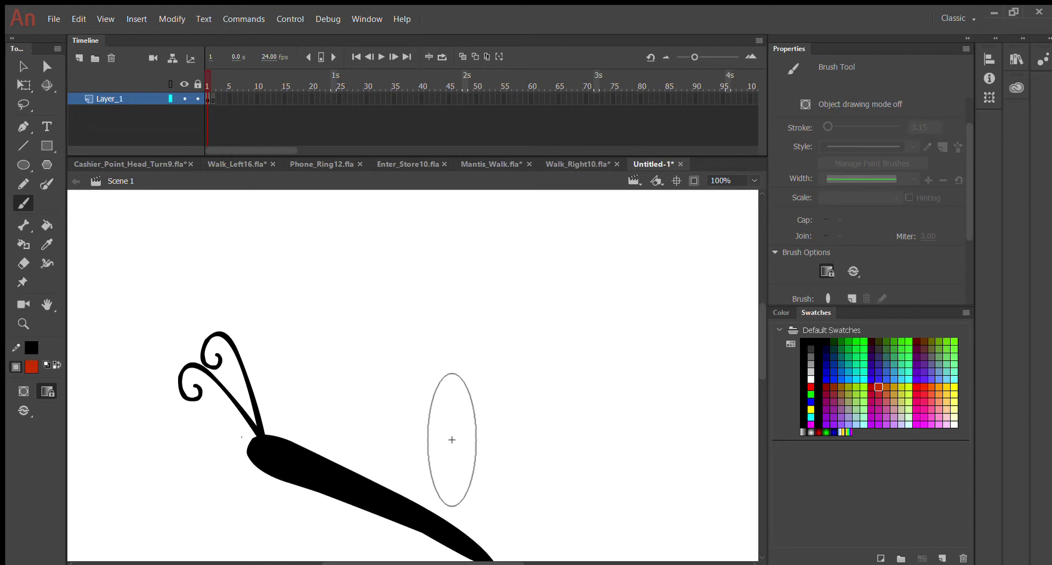
key("bracketright")
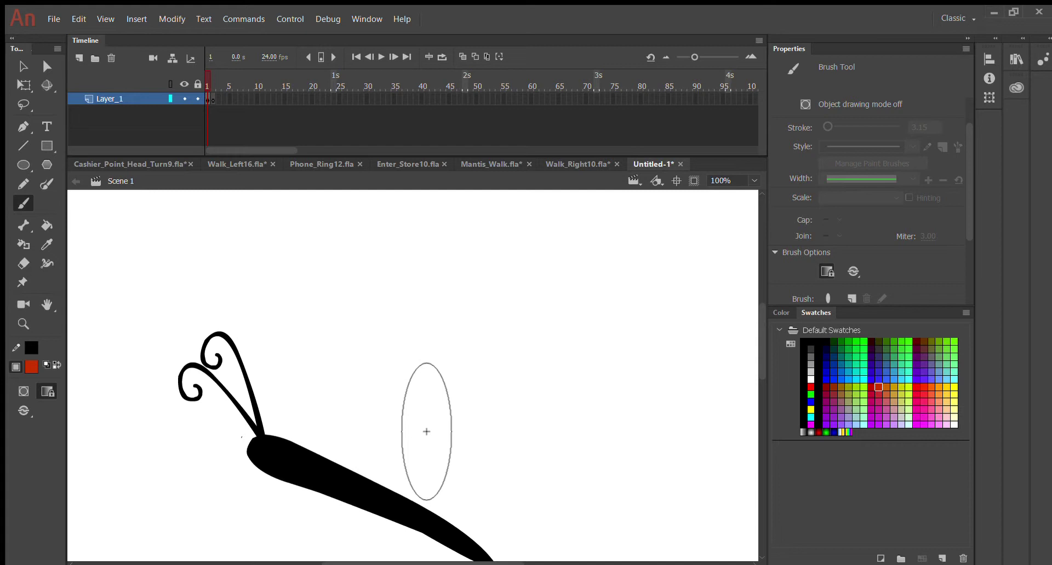
left_click_drag(426, 432, 514, 445)
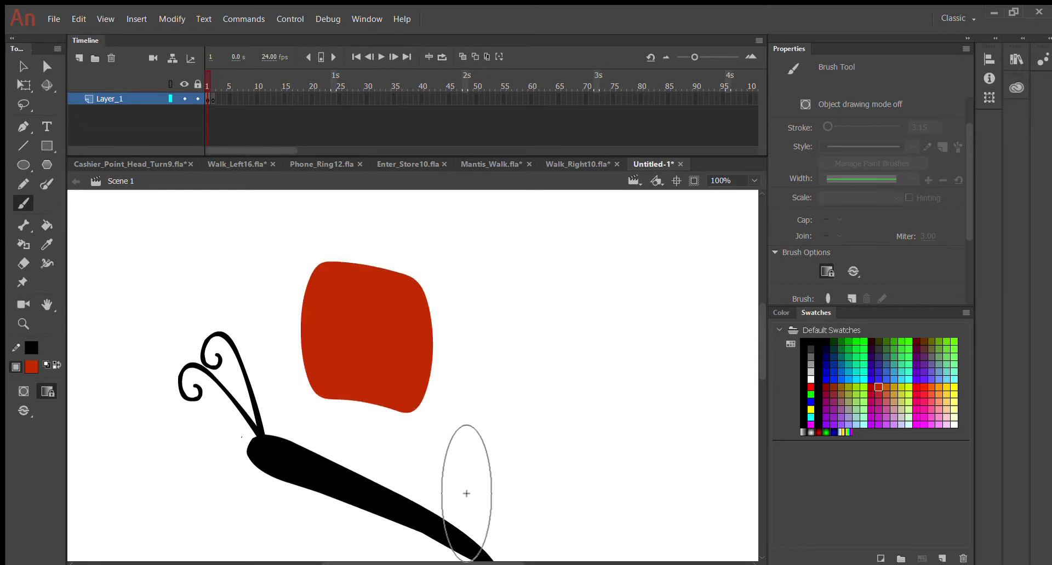
left_click_drag(466, 494, 465, 486)
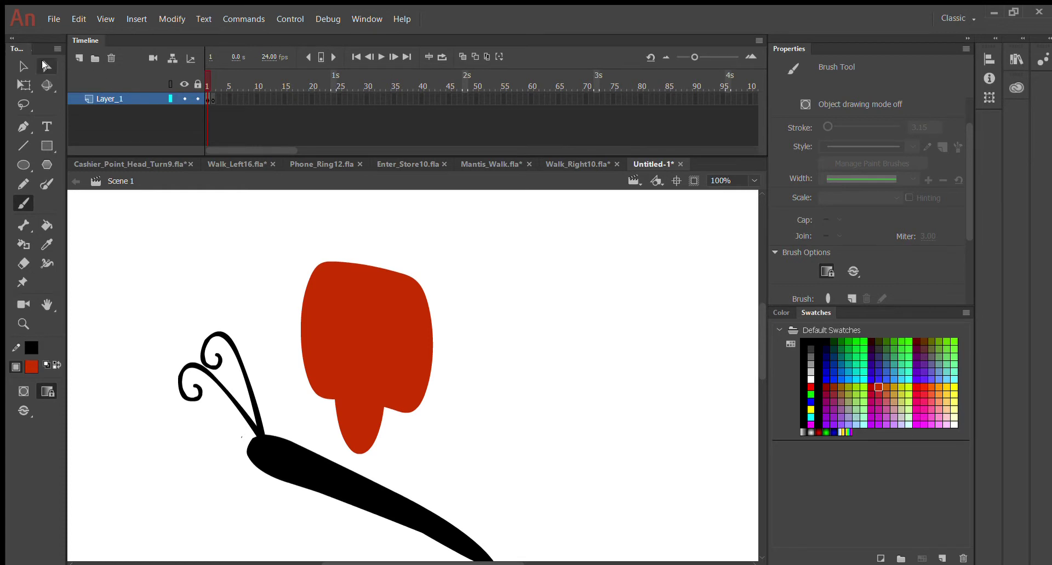
- Reshape the lower half of the red wing so both sides taper to a rounded tip near the body
key("v")
key("ctrl+equal")
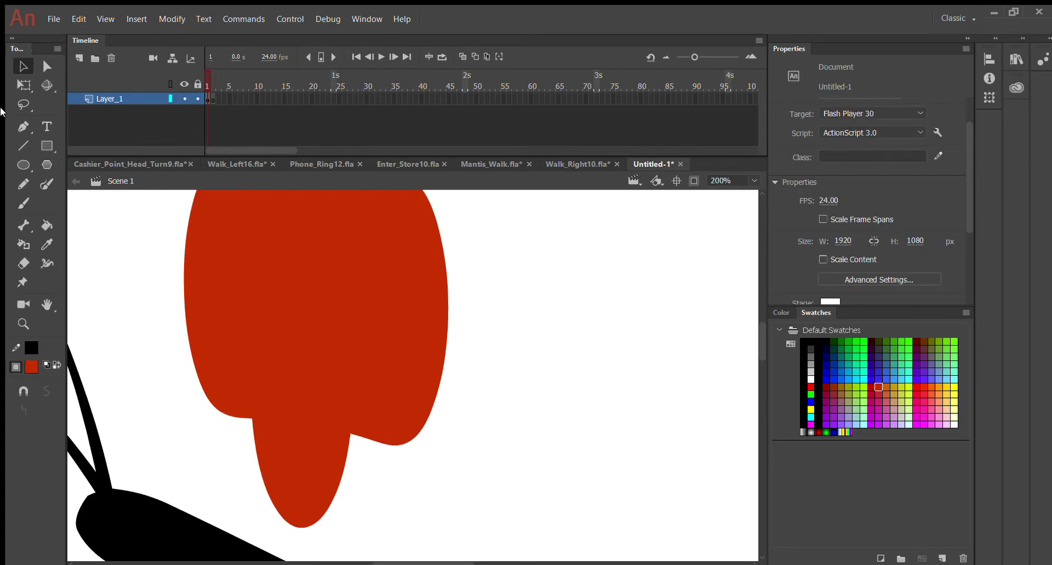
scroll(185, 342, "down", 3)
left_click_drag(229, 302, 284, 383)
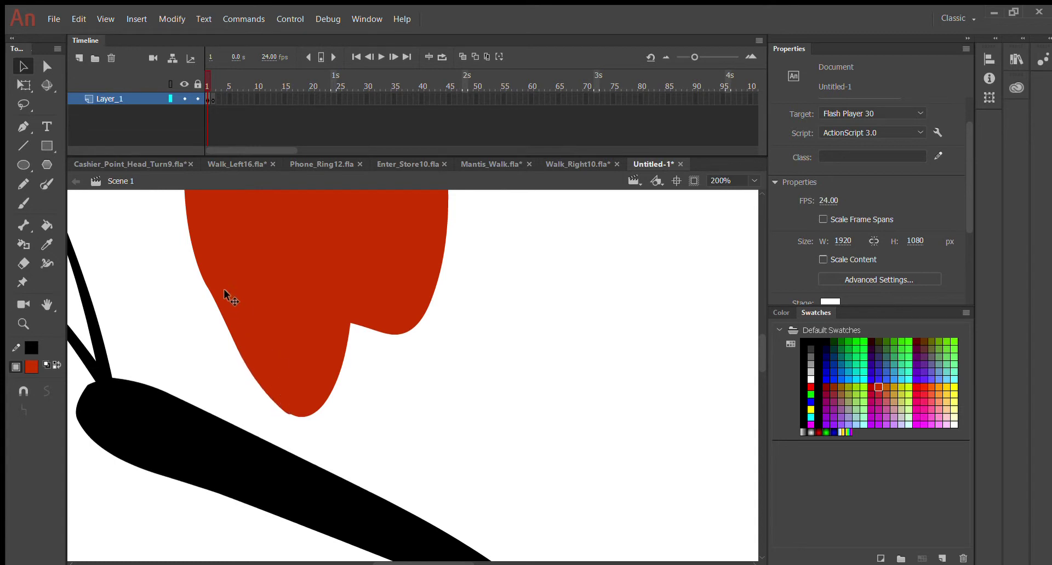
left_click_drag(207, 288, 213, 307)
left_click_drag(285, 406, 379, 331)
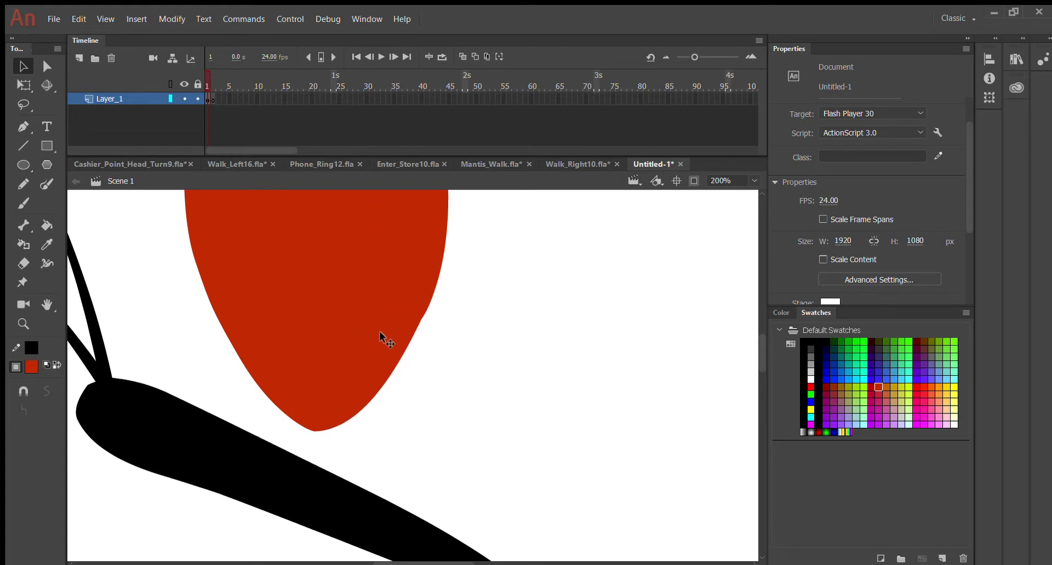
- Bulge the red wing's upper right side outward and smooth its top edge and right side
scroll(379, 331, "up", 5)
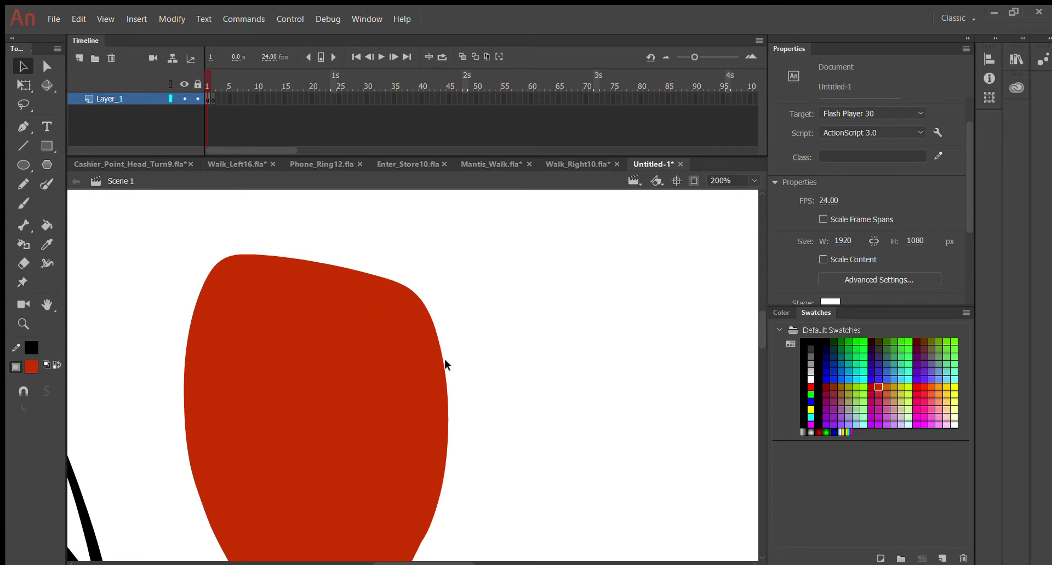
scroll(445, 360, "down", 3)
left_click_drag(443, 357, 446, 295)
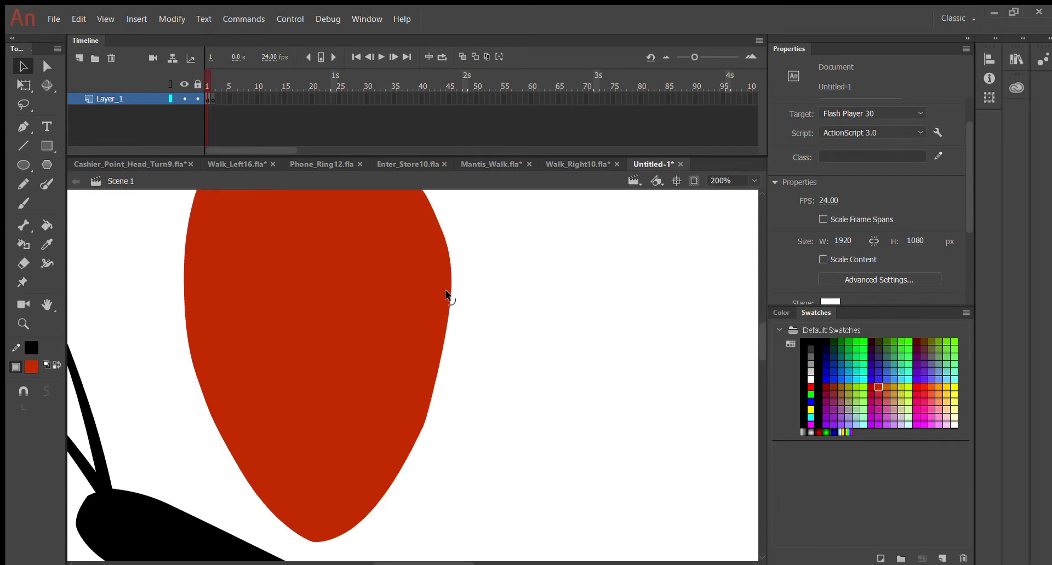
scroll(446, 290, "up", 3)
left_click_drag(437, 338, 346, 266)
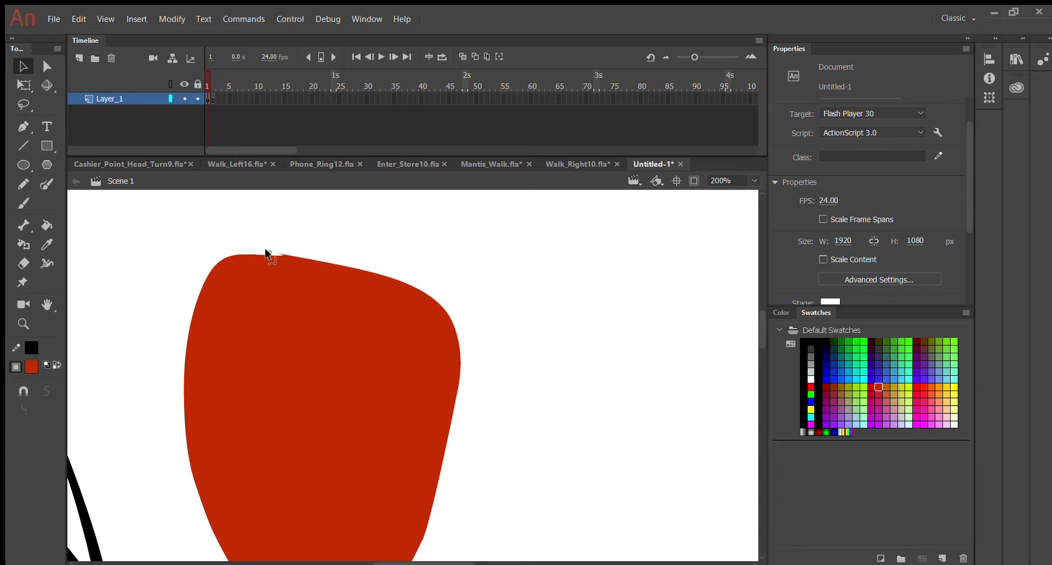
left_click_drag(265, 250, 208, 245)
key("ctrl+minus")
key("ctrl+equal")
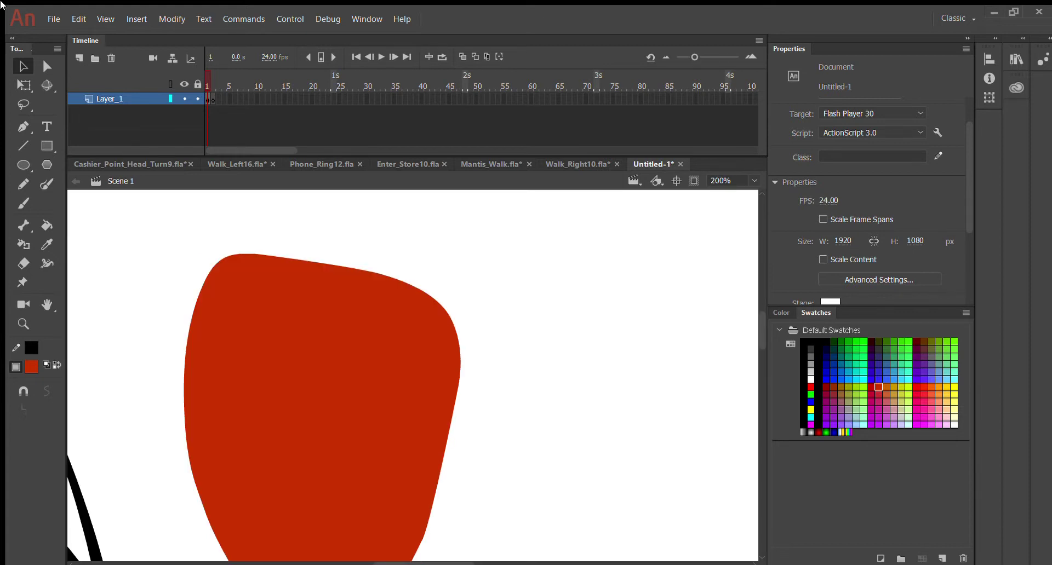
scroll(435, 351, "down", 3)
left_click_drag(448, 327, 454, 315)
scroll(238, 422, "down", 3)
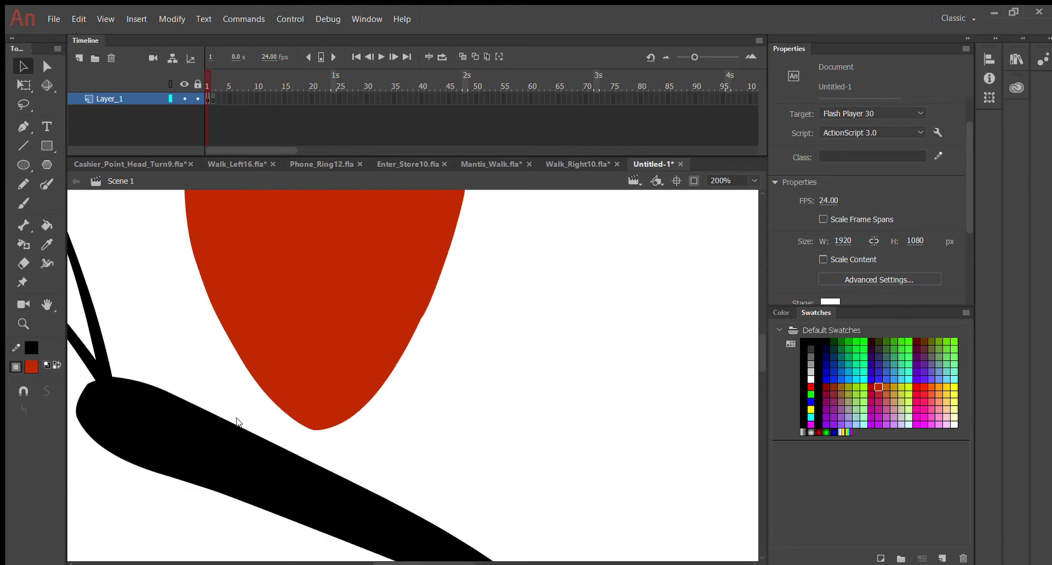
key("ctrl+minus")
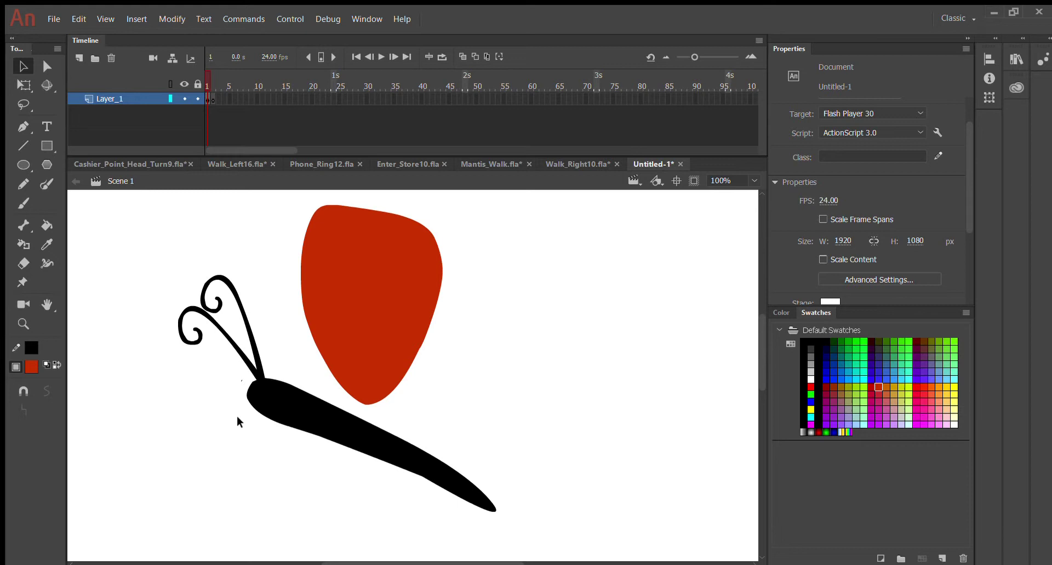
left_click(328, 289)
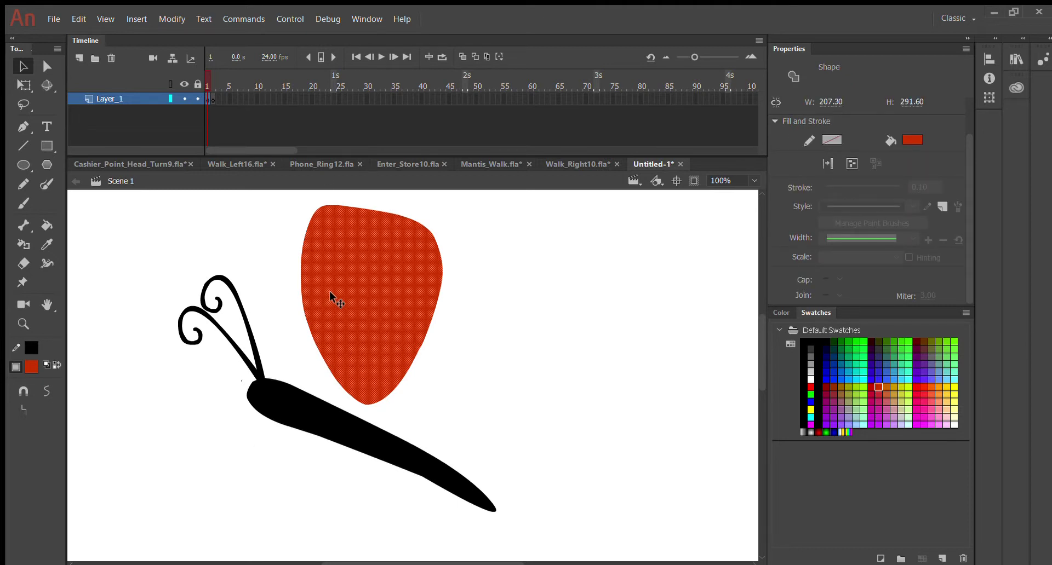
key("ctrl+z")
key("ctrl+z")
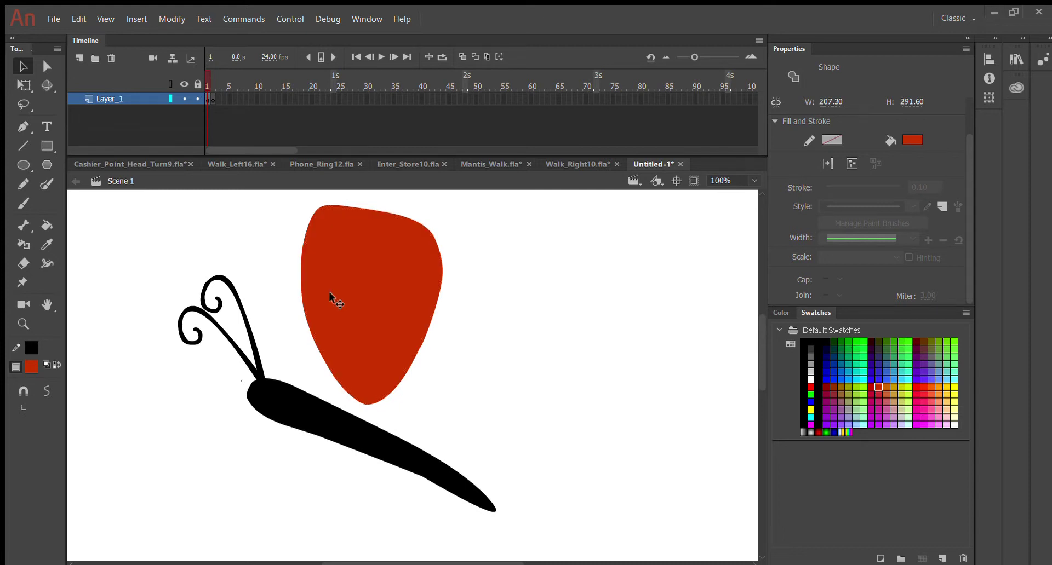
left_click(330, 295)
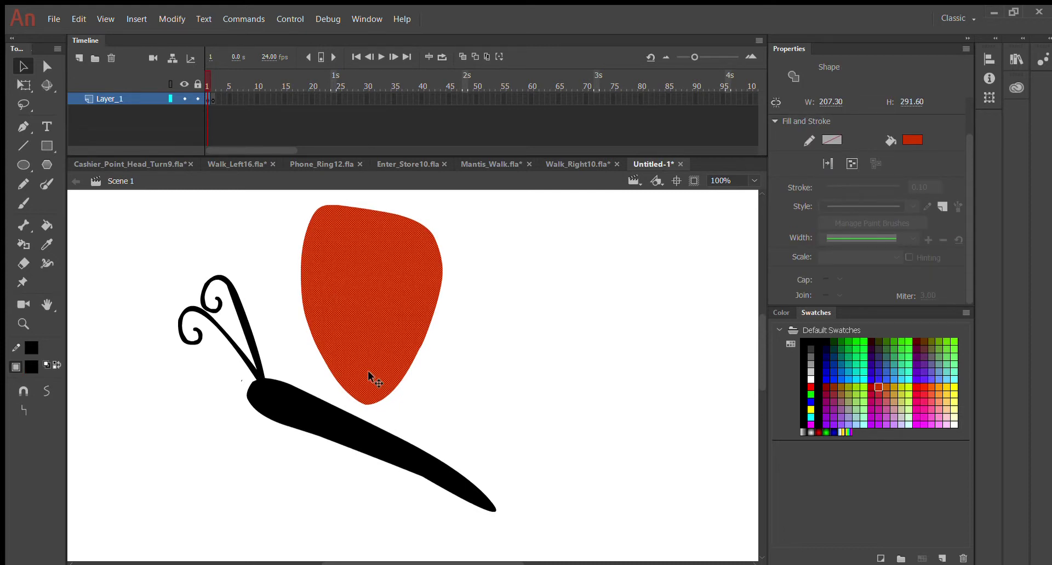
left_click(454, 356)
left_click(400, 340)
key("ctrl+z")
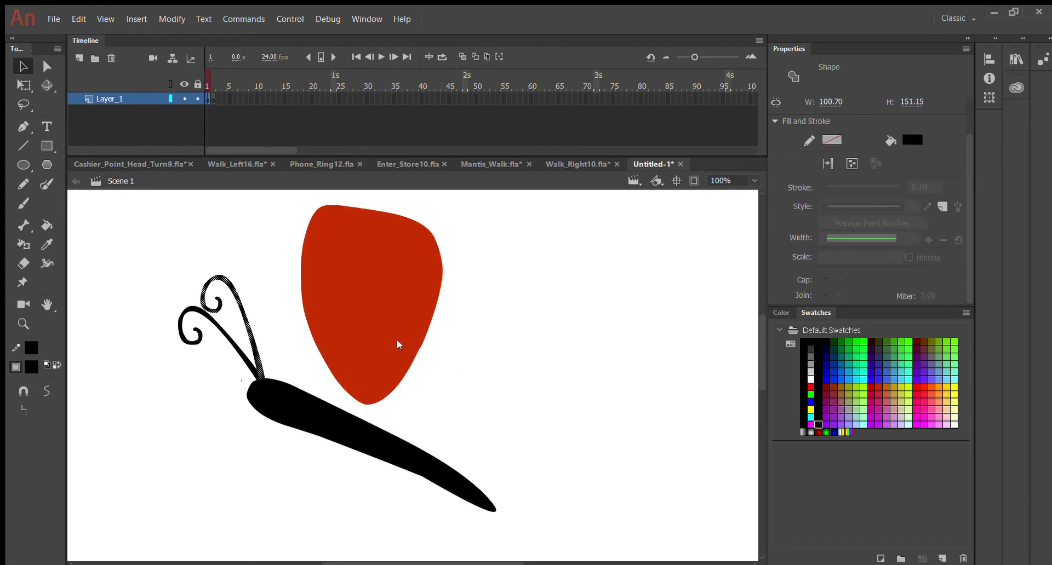
- Make a horizontally flipped copy of the red wing, rotate it clockwise and move it over the first wing's right side
left_click(449, 372)
left_click(380, 343)
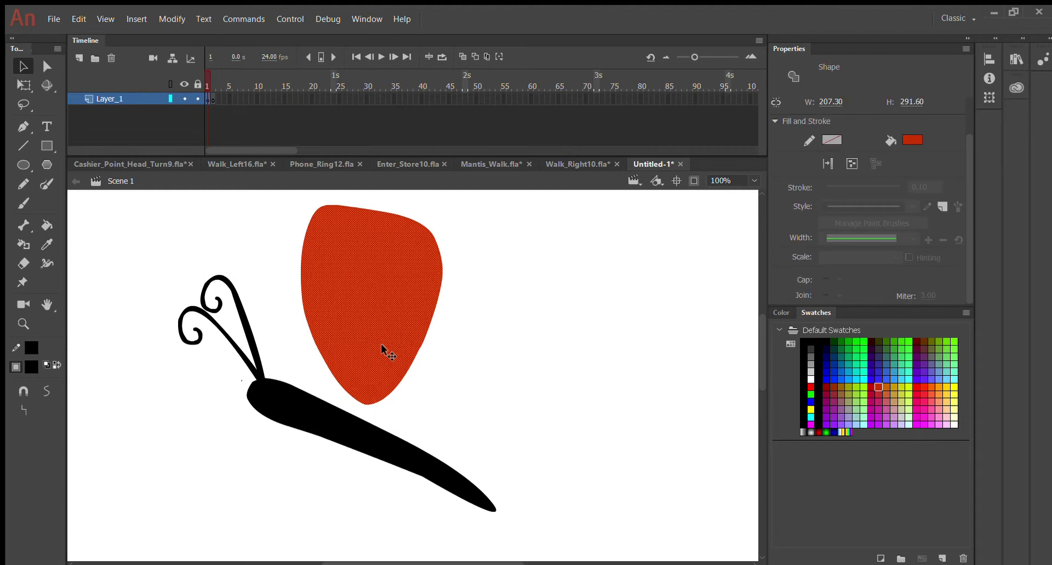
right_click(392, 373)
mouse_move(433, 269)
left_mouse_down()
mouse_move(498, 359)
mouse_move(551, 282)
mouse_move(647, 281)
left_mouse_up()
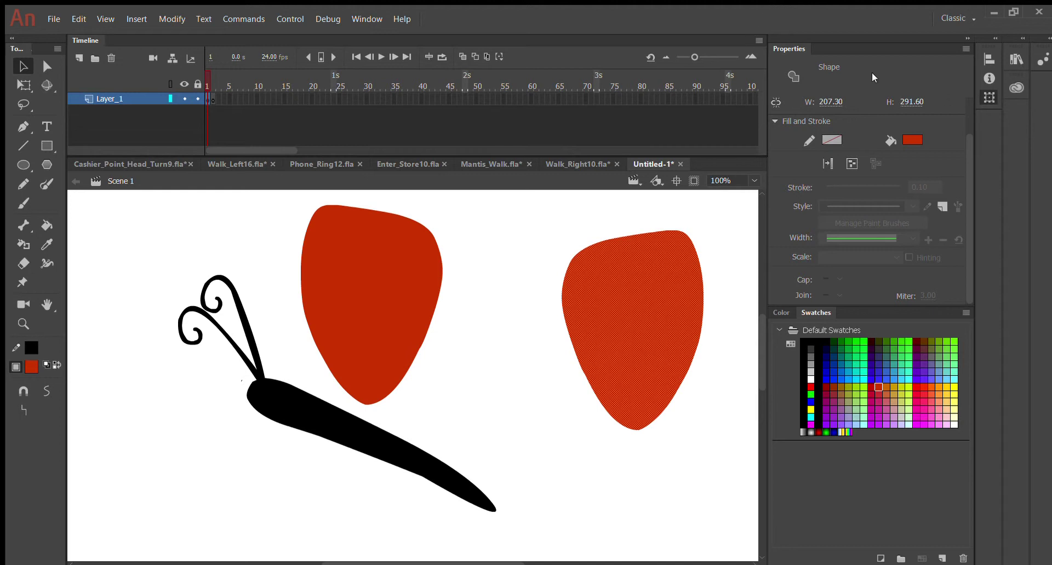
left_click_drag(877, 102, 906, 95)
left_click_drag(629, 329, 432, 332)
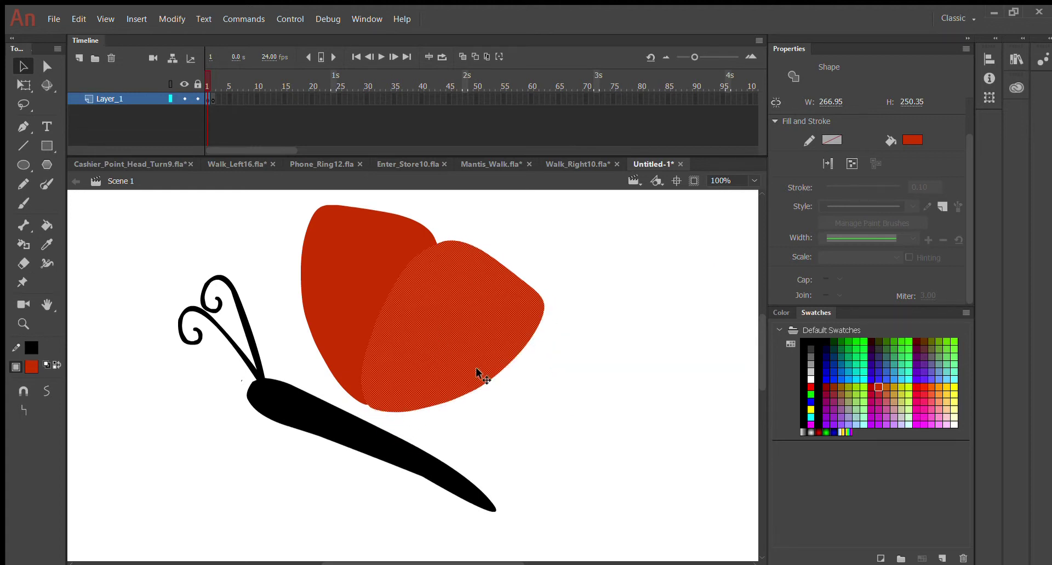
- Rotate the wing copy further clockwise and set it along the body, overlapping the lower right edge of the first wing
left_click(500, 390)
left_click_drag(486, 336, 543, 371)
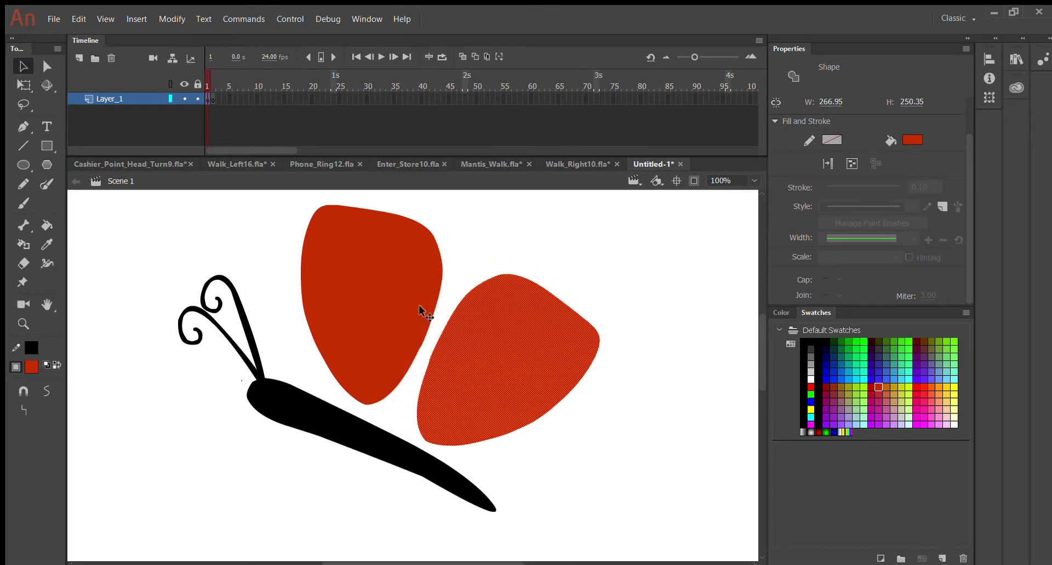
left_click_drag(901, 101, 938, 128)
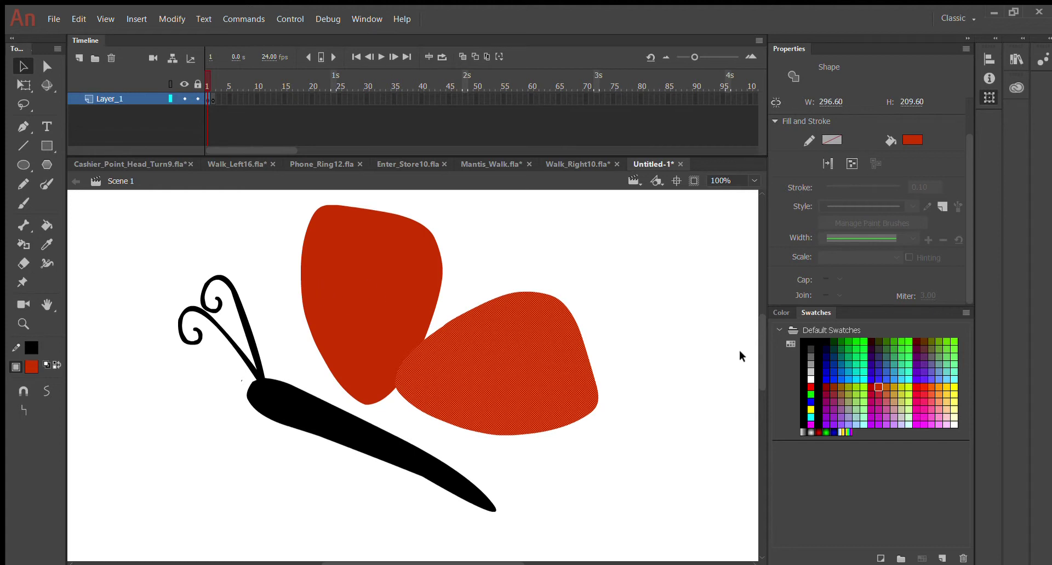
left_click(625, 356)
left_click(516, 346)
mouse_move(514, 347)
left_mouse_down()
mouse_move(474, 397)
mouse_move(441, 391)
left_mouse_up()
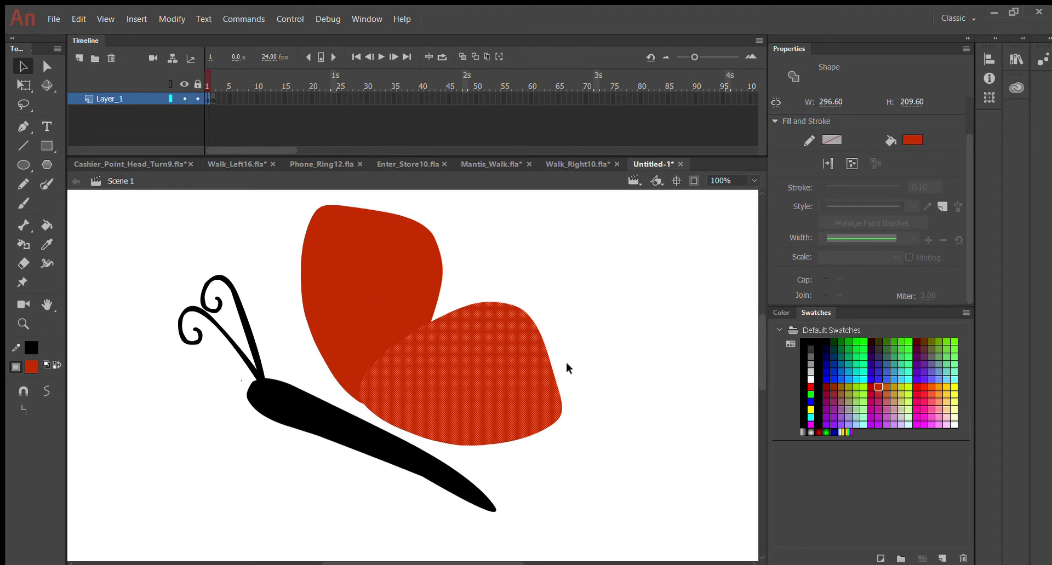
- Merge the two overlapping red wing shapes into one, rotate it slightly counterclockwise and move it close to the body
left_click(679, 354)
left_click(384, 321)
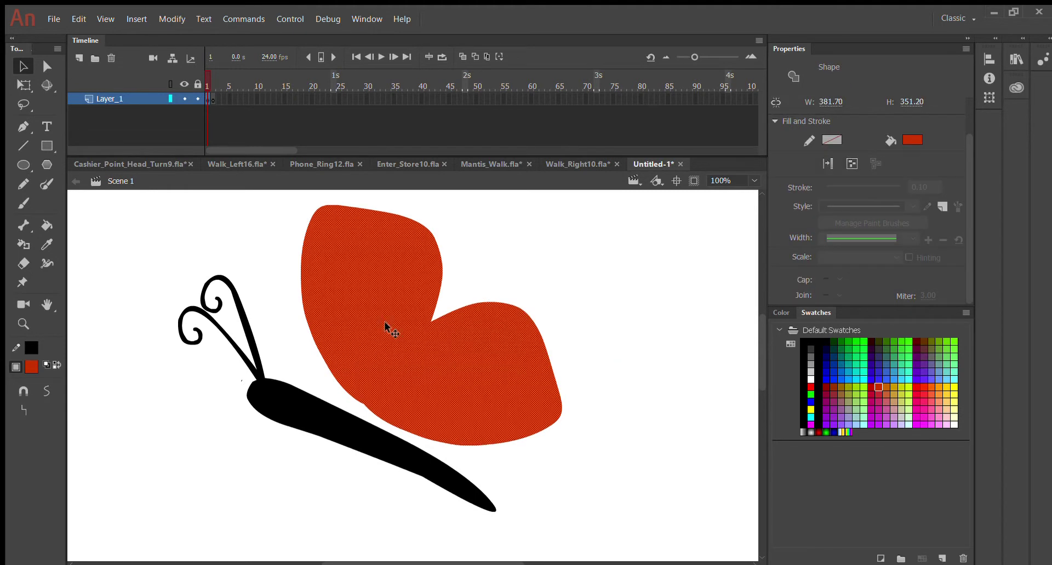
mouse_move(383, 321)
left_mouse_down()
mouse_move(372, 338)
mouse_move(379, 318)
left_mouse_up()
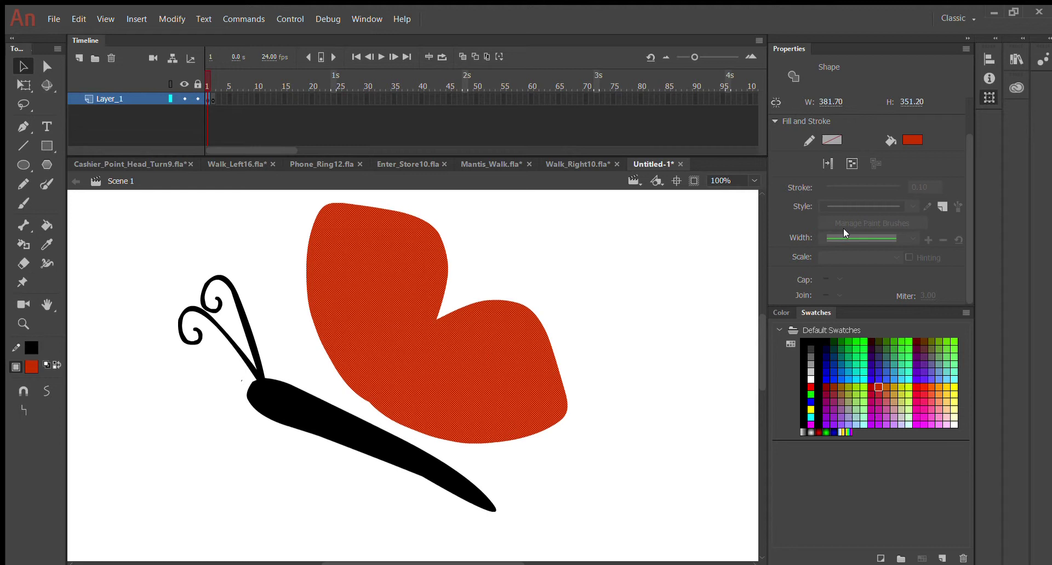
left_click_drag(870, 98, 868, 97)
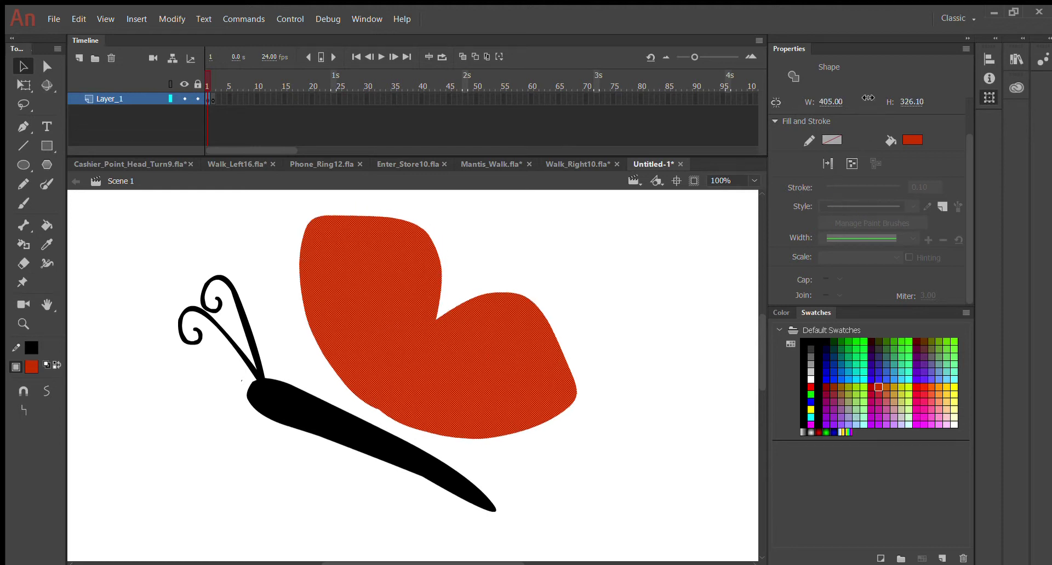
left_click_drag(383, 383, 365, 383)
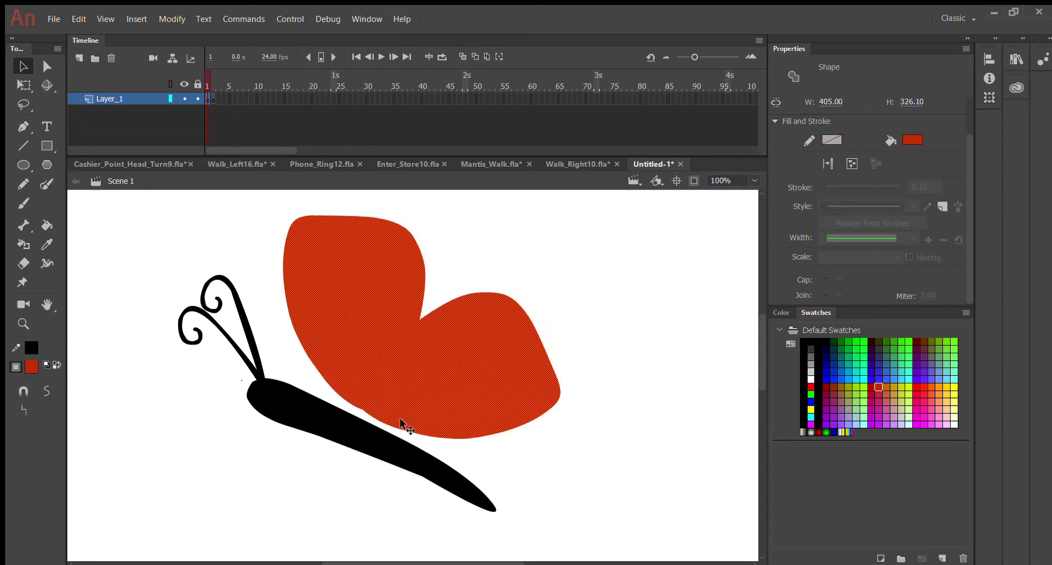
left_click(632, 349)
left_click(434, 381)
mouse_move(865, 107)
left_mouse_down()
mouse_move(918, 121)
mouse_move(874, 124)
left_mouse_up()
left_click(500, 270)
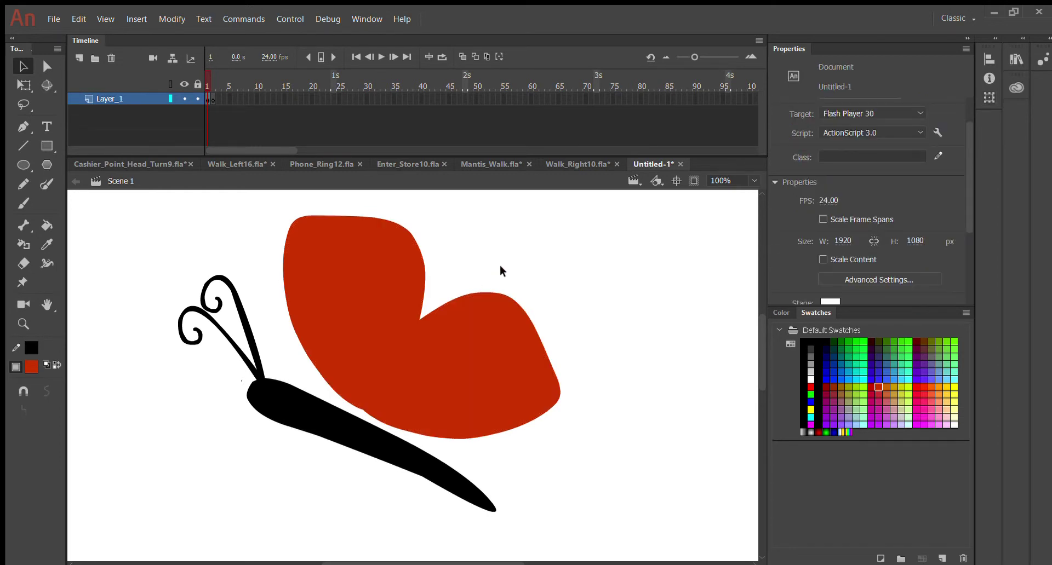
- Pull the wing's lower left and bottom edges down onto the body so no gap remains between them
key("ctrl+equal")
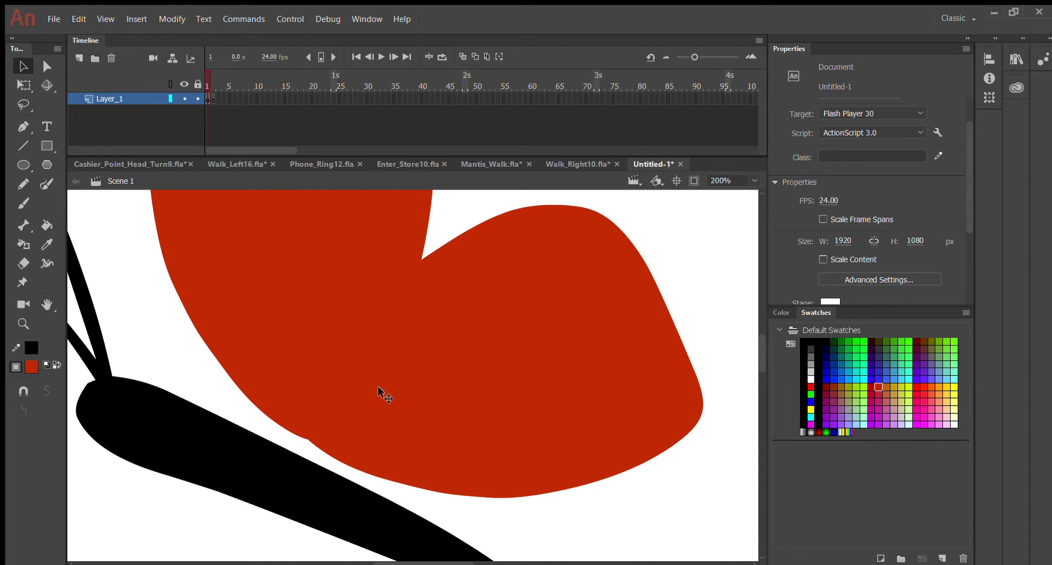
scroll(378, 388, "down", 3)
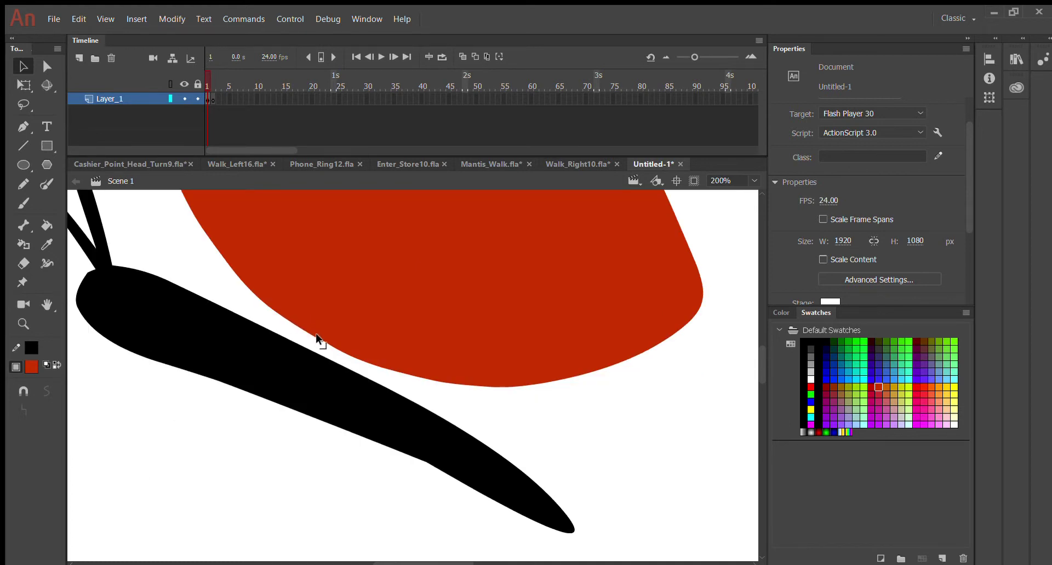
scroll(223, 299, "up", 3)
left_click_drag(228, 379, 222, 411)
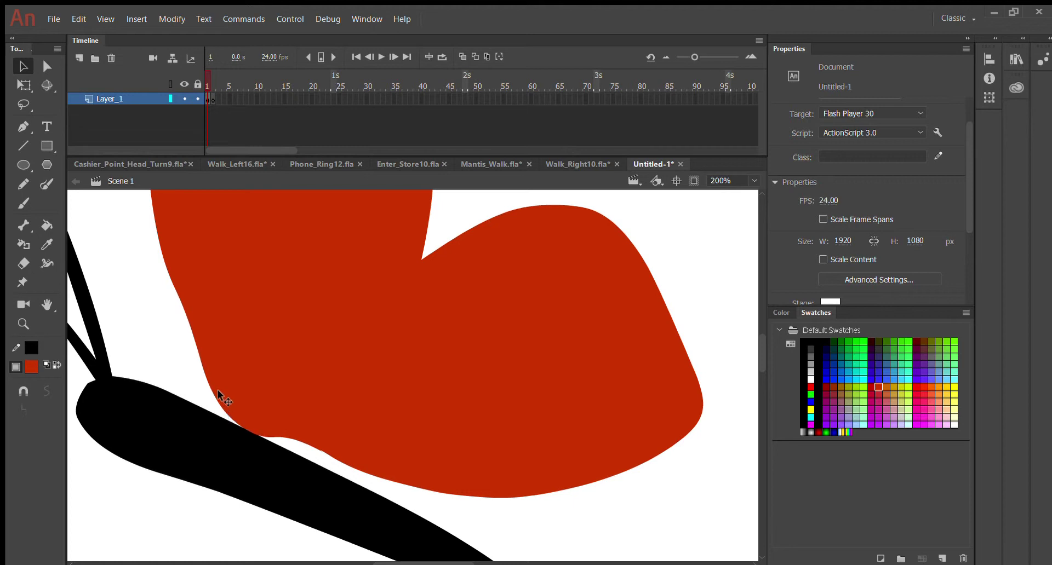
left_click_drag(198, 343, 180, 324)
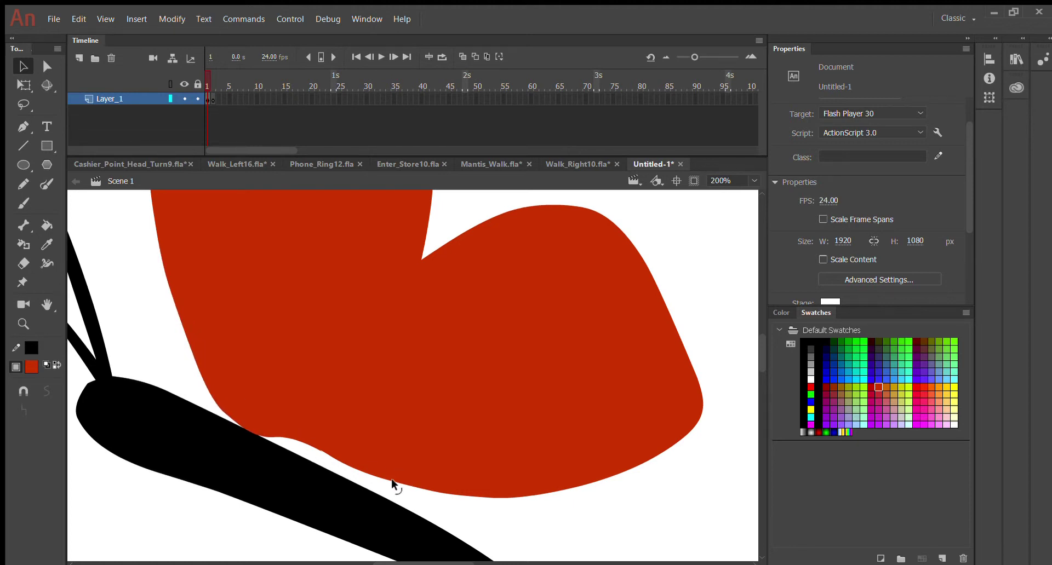
mouse_move(393, 486)
left_mouse_down()
mouse_move(380, 498)
mouse_move(375, 482)
mouse_move(367, 490)
left_mouse_up()
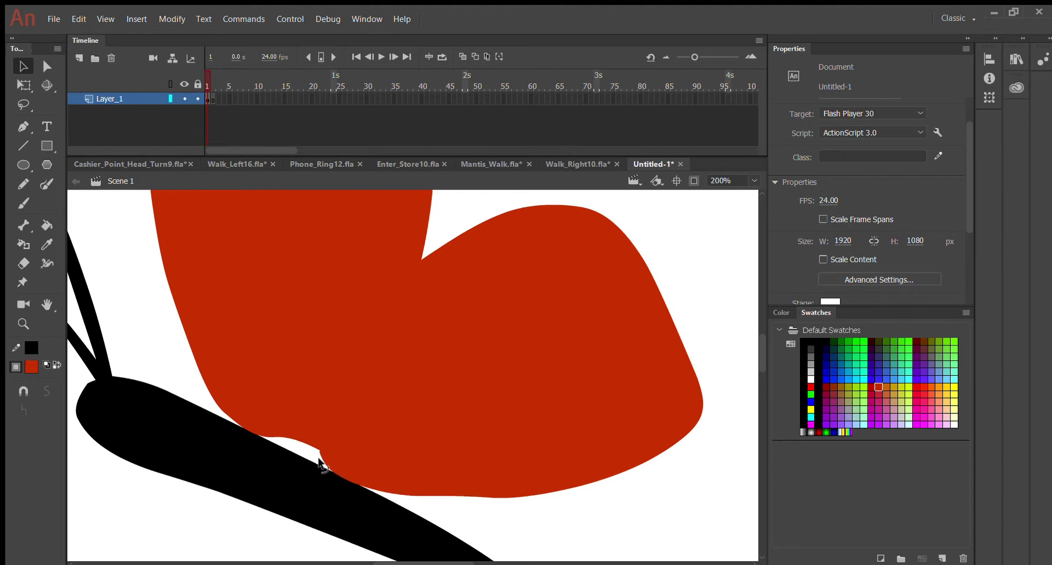
left_click_drag(321, 462, 268, 382)
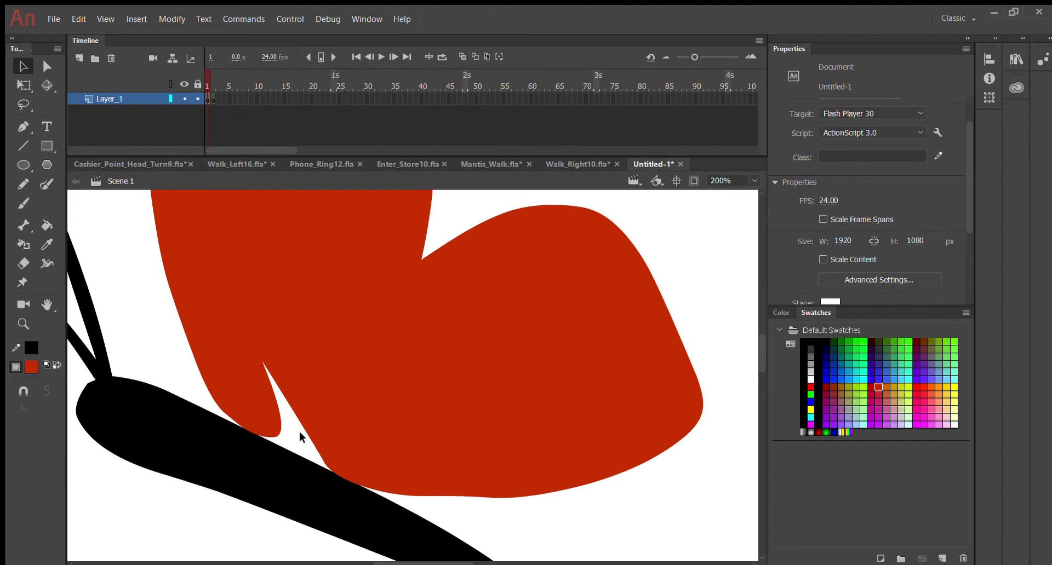
left_click_drag(300, 431, 273, 290)
mouse_move(304, 426)
left_mouse_down()
mouse_move(225, 391)
mouse_move(303, 431)
left_mouse_up()
scroll(418, 413, "up", 3)
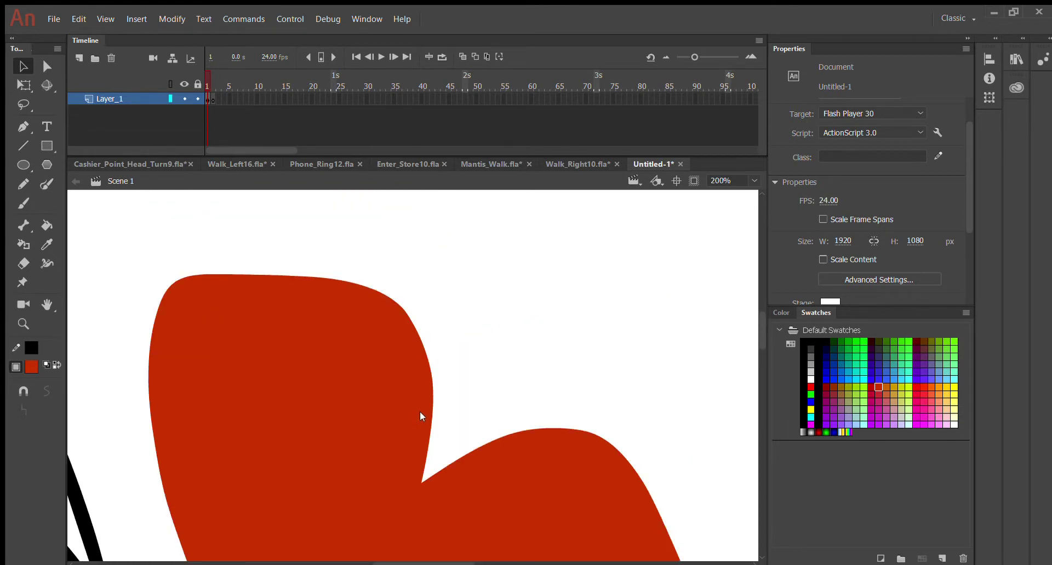
scroll(420, 412, "down", 3)
key("ctrl+minus")
key("ctrl+minus")
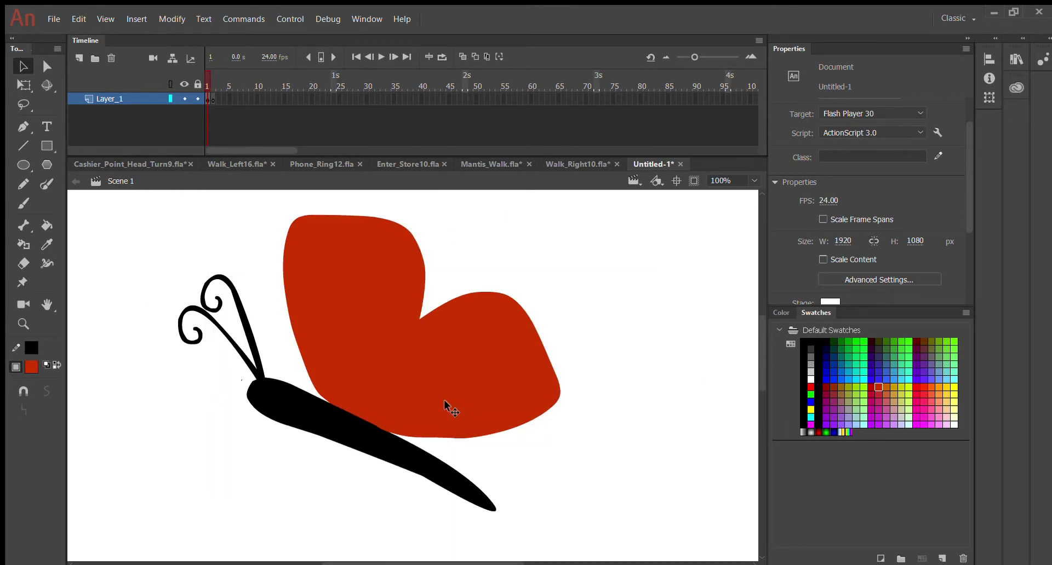
- Insert a keyframe on frame 2 that carries over the butterfly drawing from frame 1
left_click(208, 99)
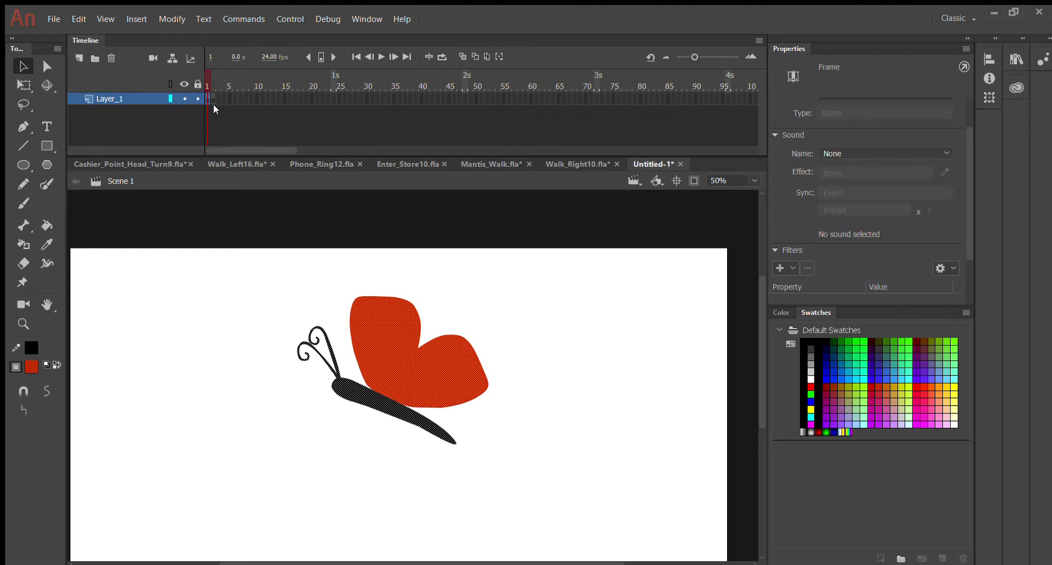
left_click(214, 101)
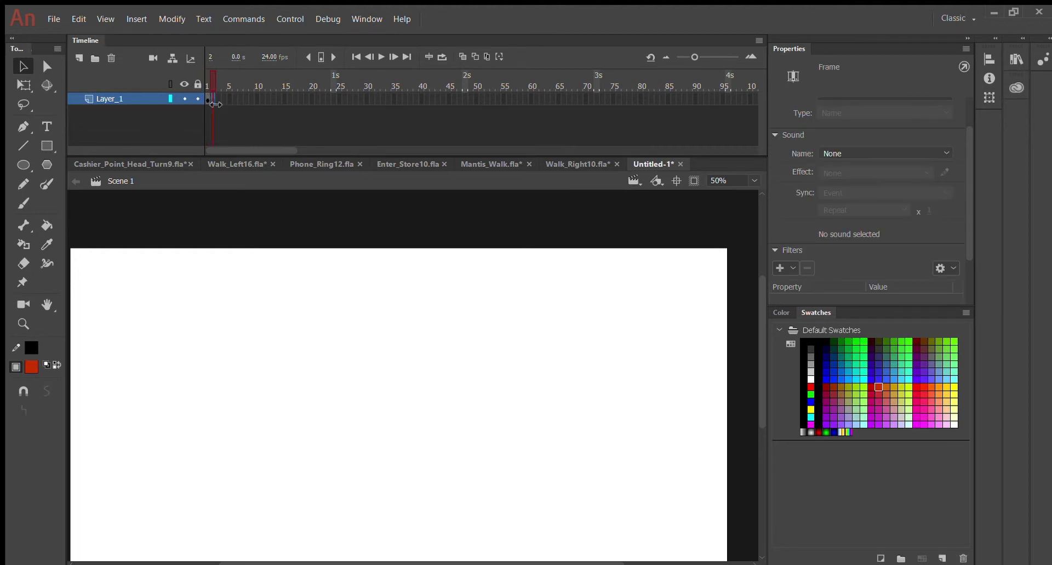
key("F6")
left_click(533, 357)
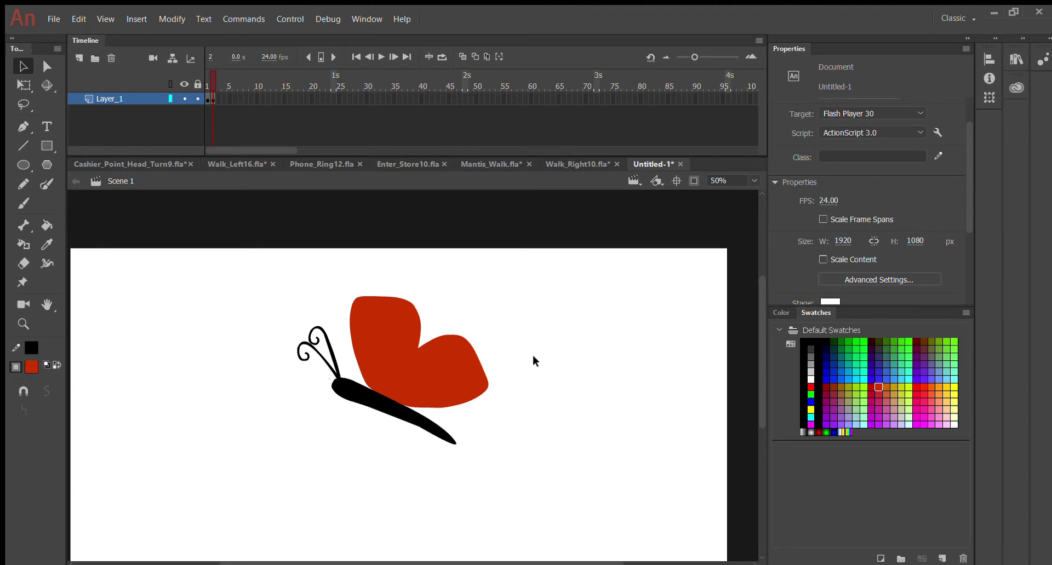
key("ctrl+equal")
key("ctrl+equal")
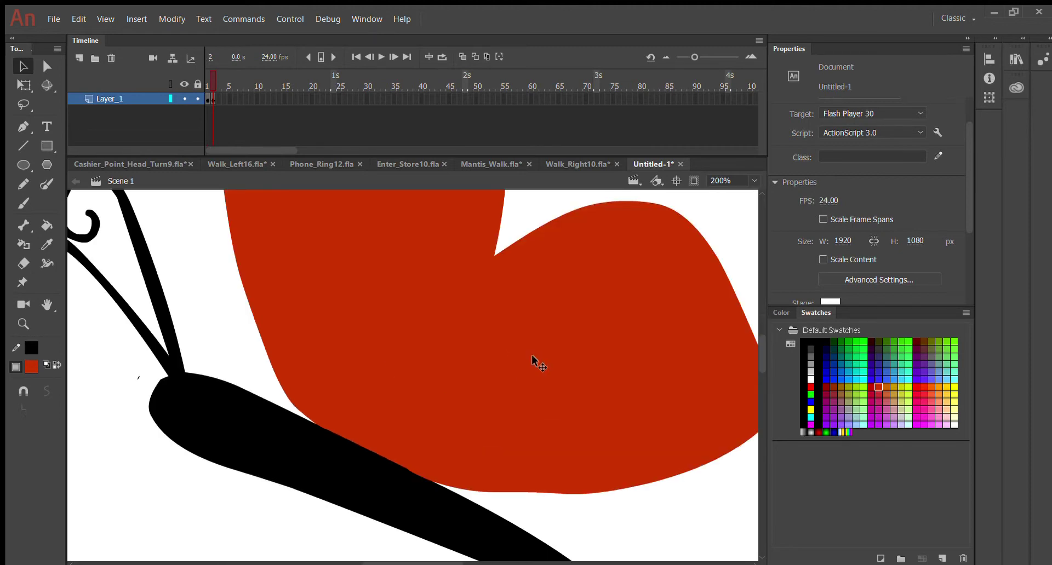
left_click(533, 356)
key("ctrl+minus")
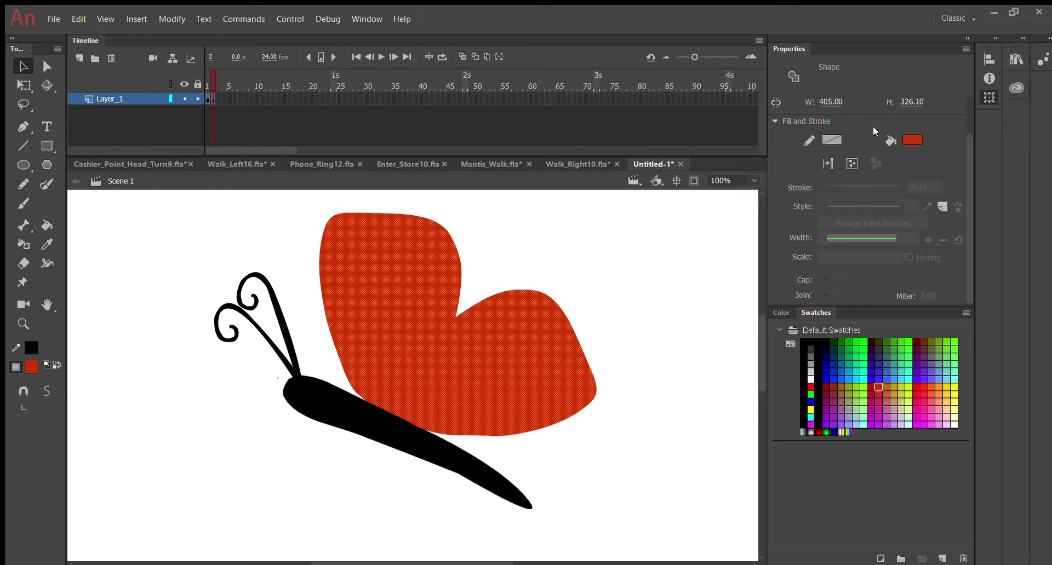
left_click_drag(880, 116, 865, 116)
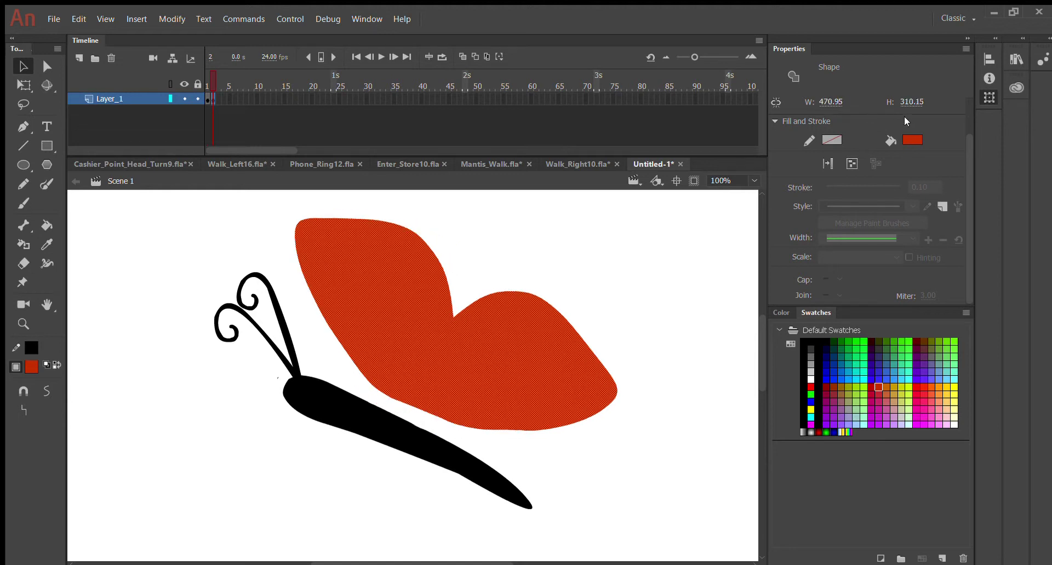
key("ctrl+z")
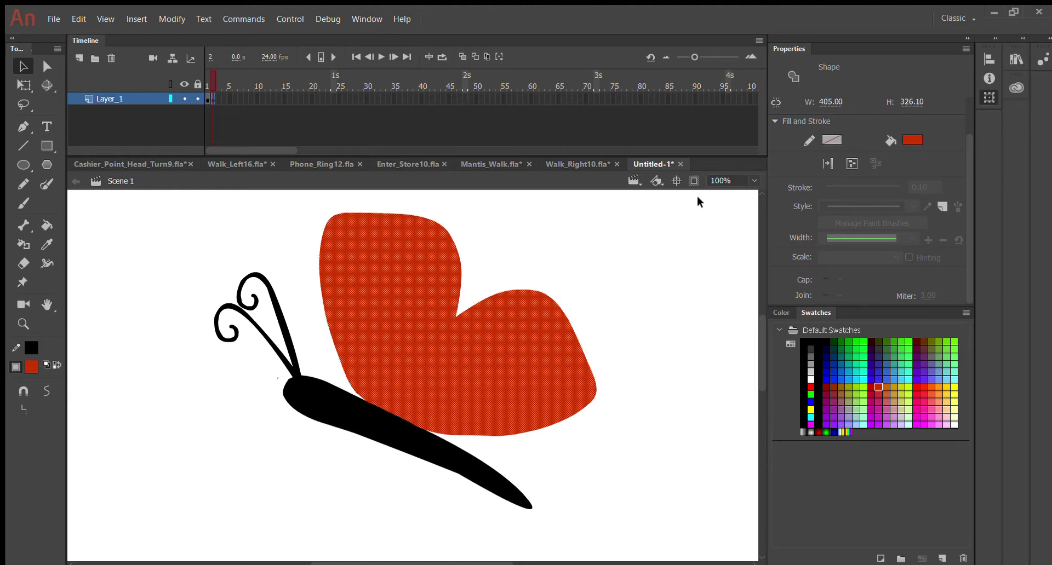
- Duplicate the red wing to the right of the butterfly and recolour the copy dark reddish brown
left_click(606, 320)
left_click(563, 363)
key("ctrl+minus")
key("ctrl+minus")
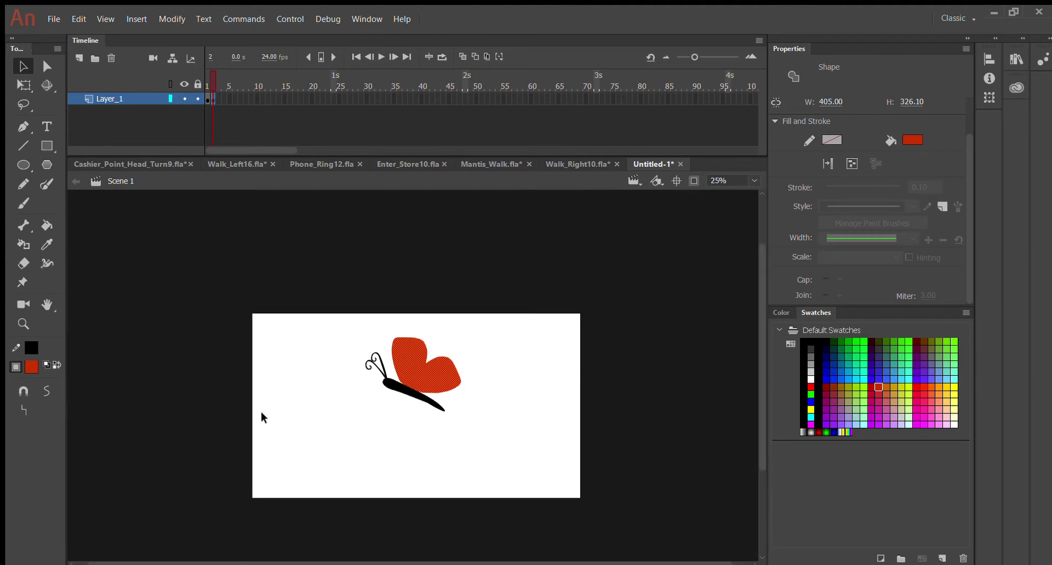
left_click_drag(428, 378, 528, 375)
left_click(498, 419)
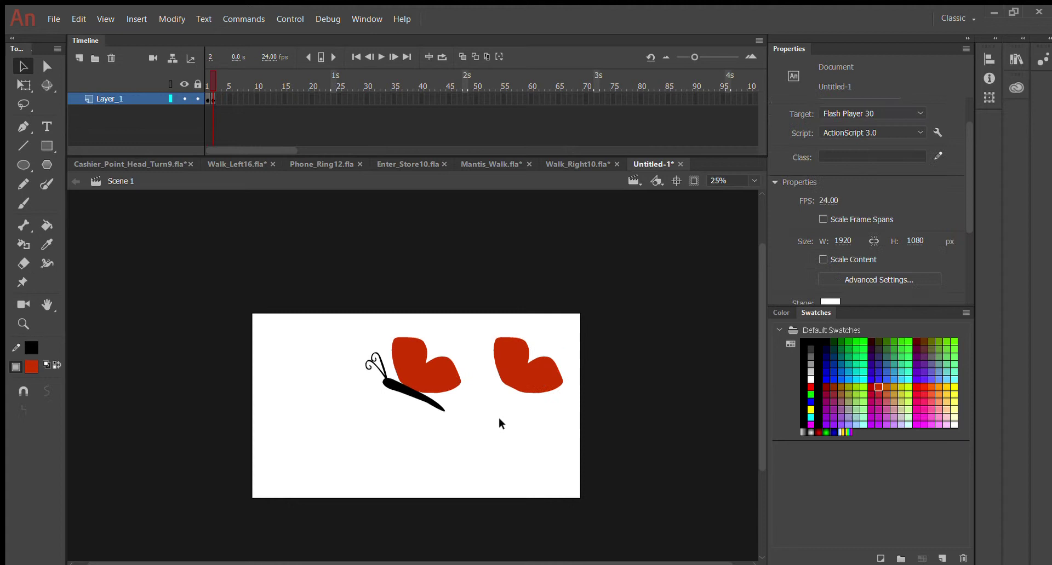
left_click(536, 376)
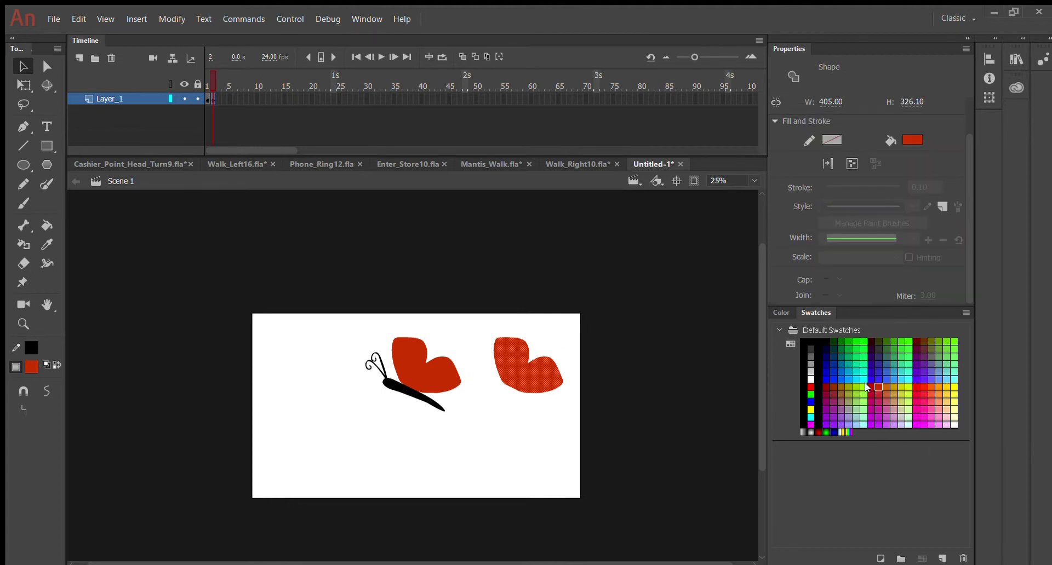
left_click(833, 388)
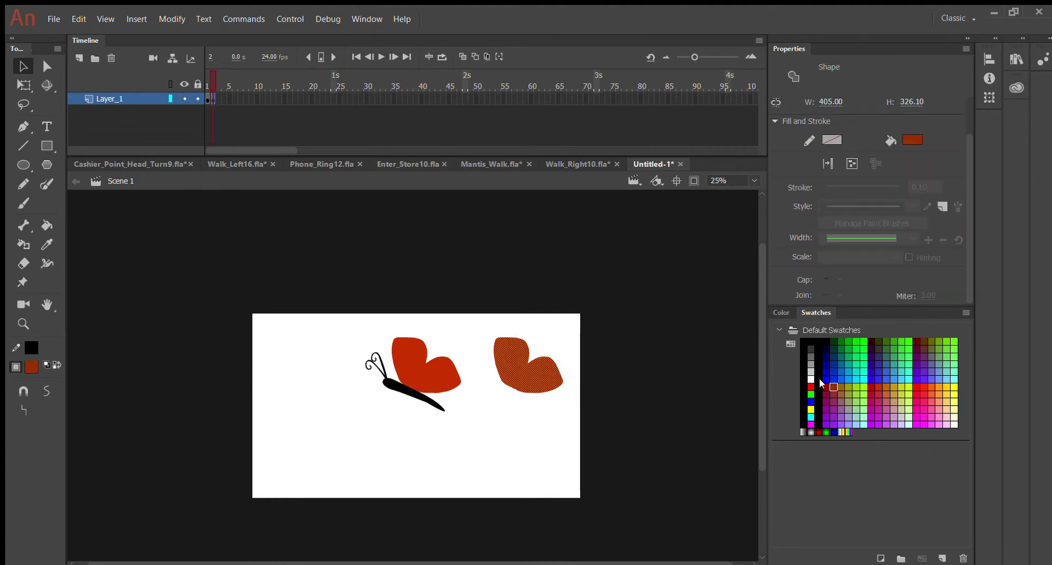
left_click(438, 476)
- Skew the original red wing to lean left, about 437 px wide and 287 px high, and move it onto the body
key("ctrl+equal")
key("ctrl+equal")
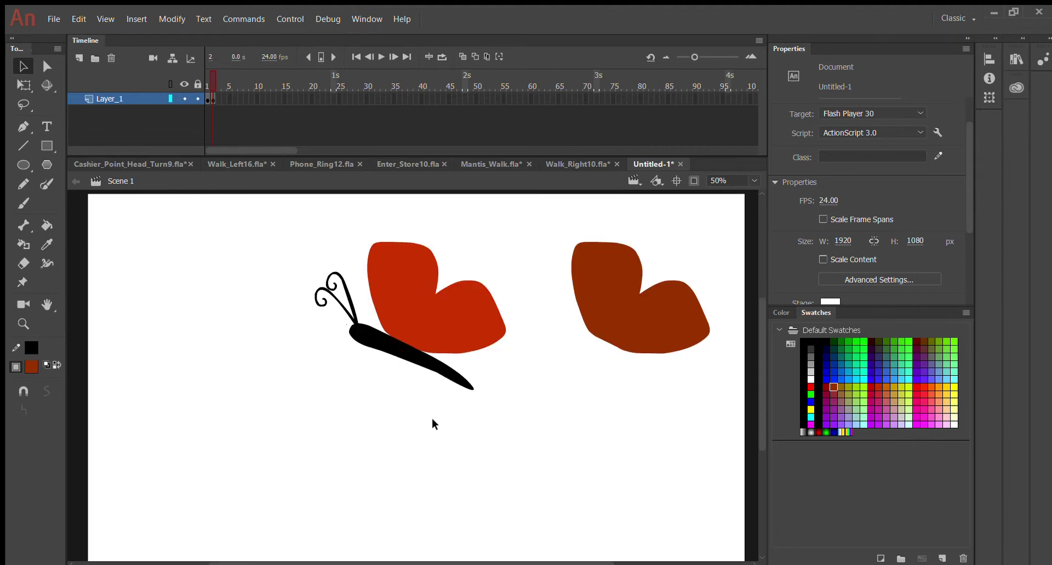
scroll(462, 421, "up", 3)
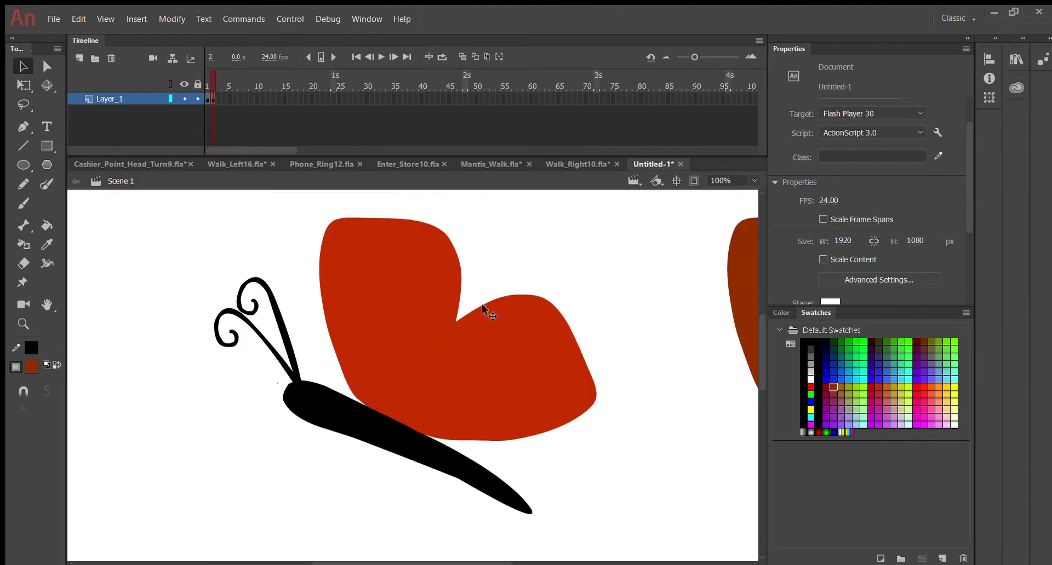
left_click(508, 342)
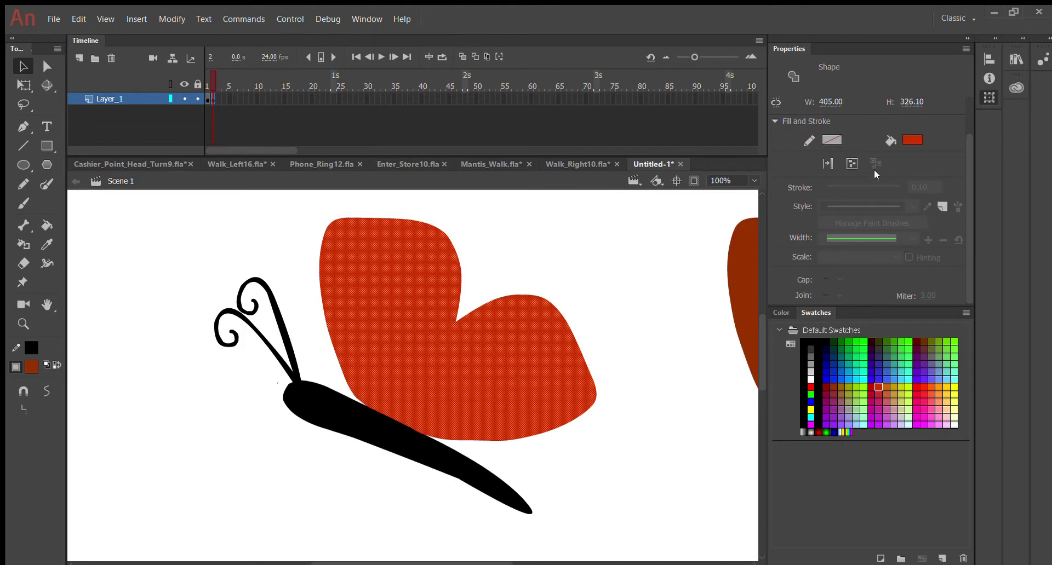
mouse_move(839, 104)
left_mouse_down()
mouse_move(882, 117)
mouse_move(844, 118)
left_mouse_up()
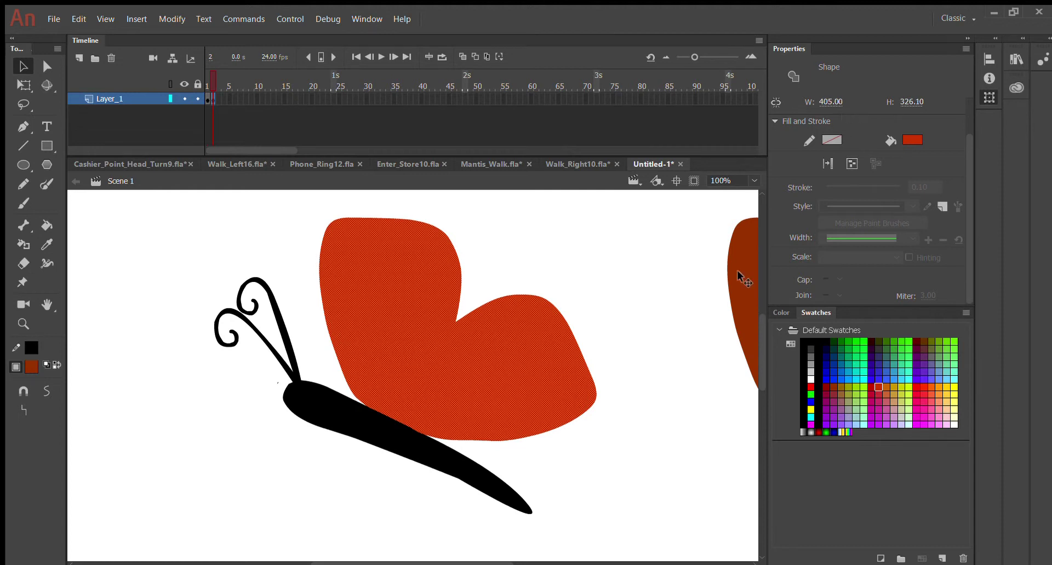
left_click(617, 275)
left_click(563, 334)
left_click_drag(882, 120, 918, 123)
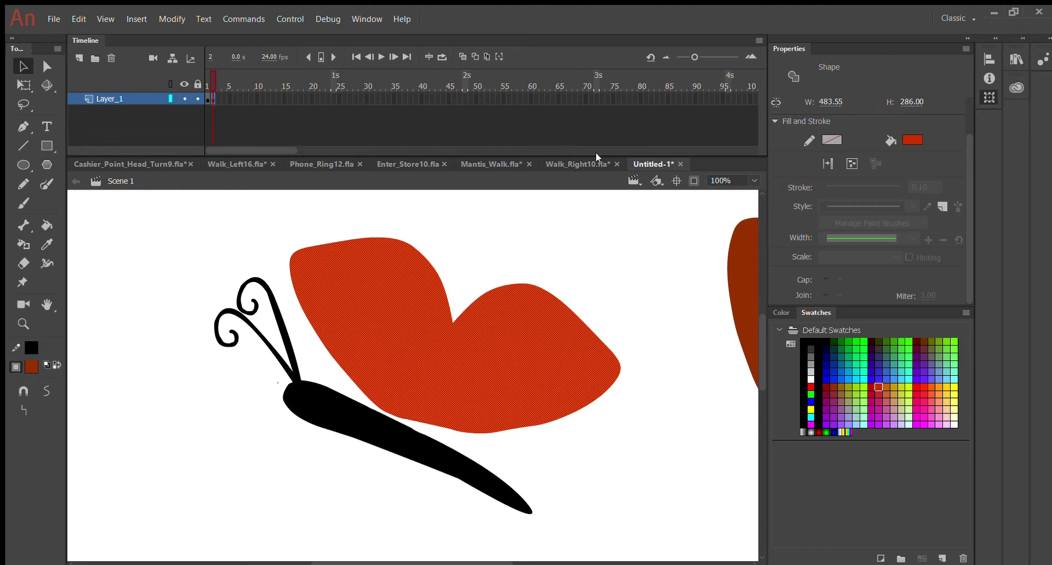
left_click_drag(865, 64, 856, 80)
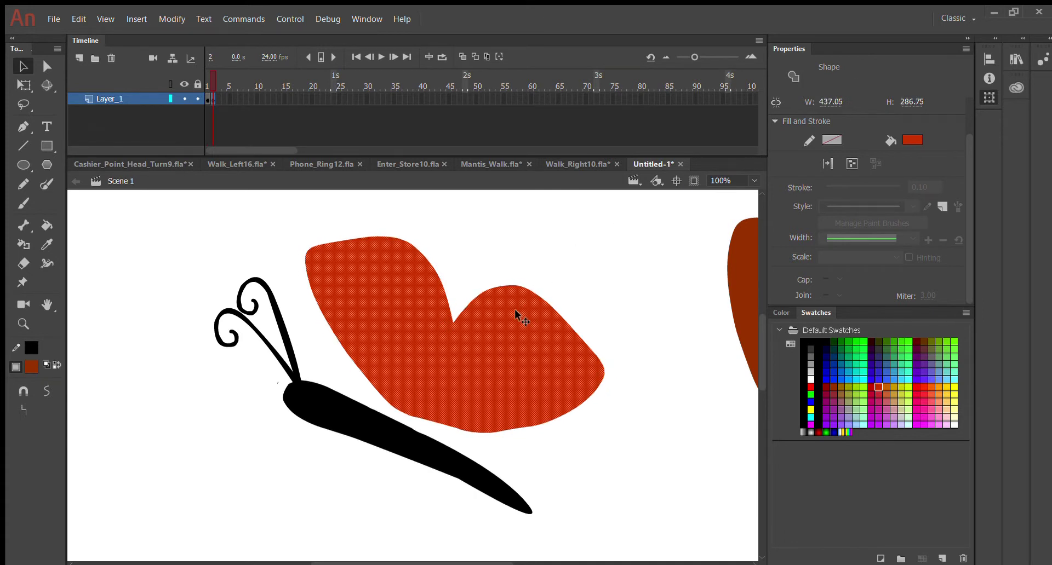
left_click_drag(519, 312, 483, 319)
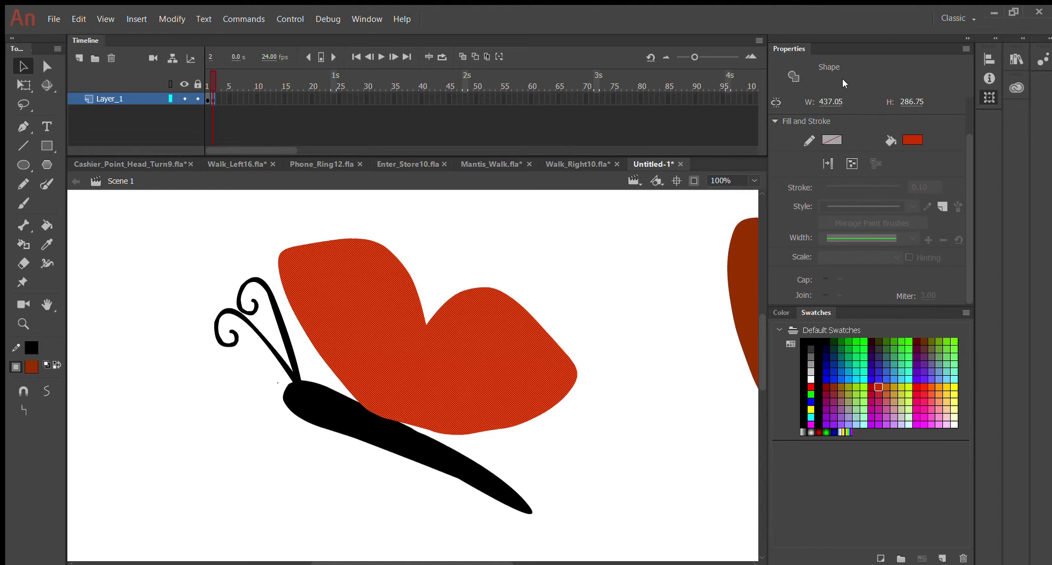
- Flatten the red wing to about 352 px wide and 215 px high with less slant, and set its lower edge against the body
left_click_drag(871, 92, 875, 93)
left_click_drag(489, 385, 513, 371)
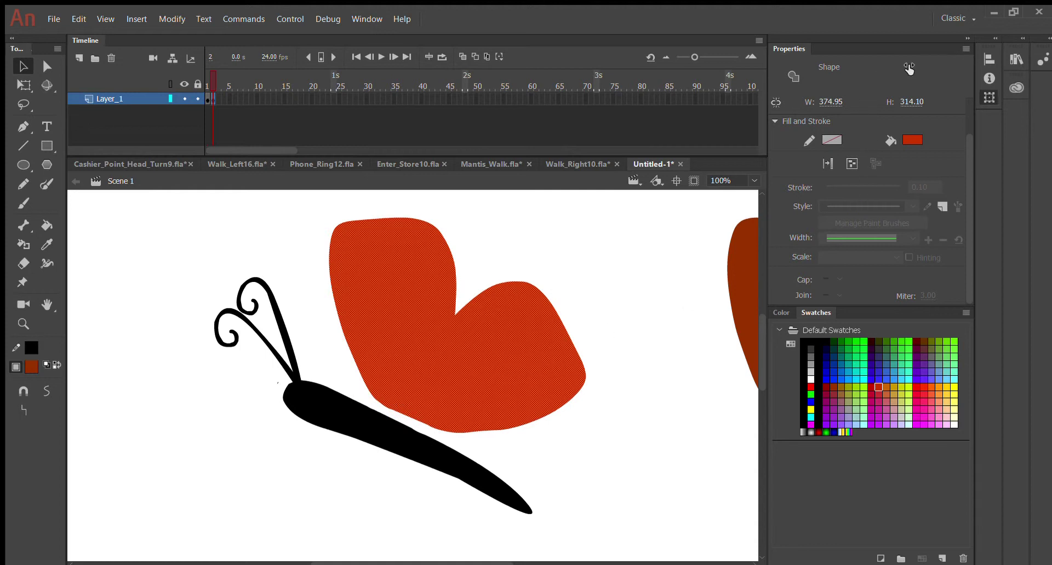
mouse_move(909, 68)
left_mouse_down()
mouse_move(861, 64)
mouse_move(901, 71)
left_mouse_up()
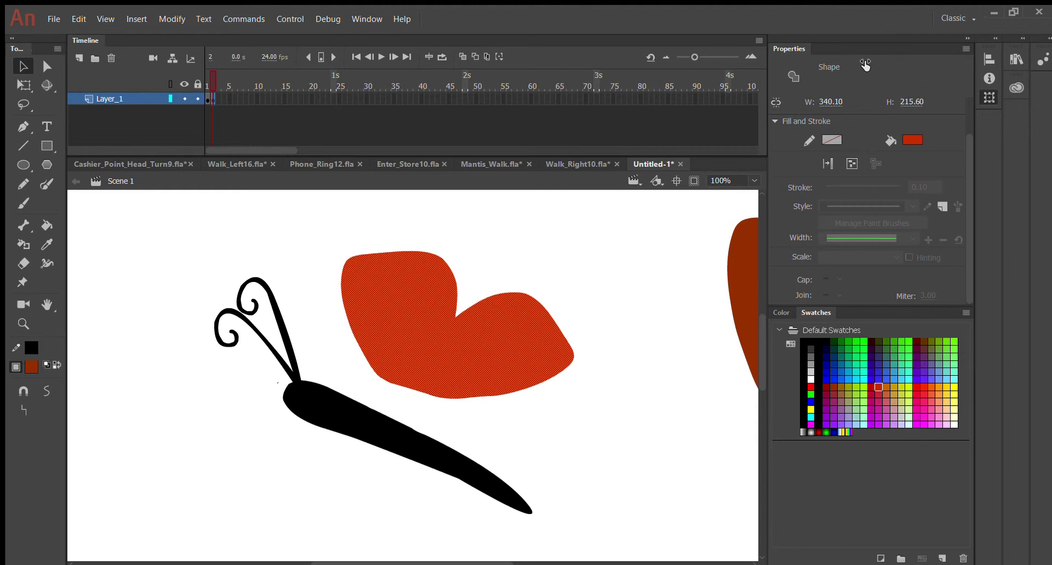
left_click_drag(491, 371, 491, 395)
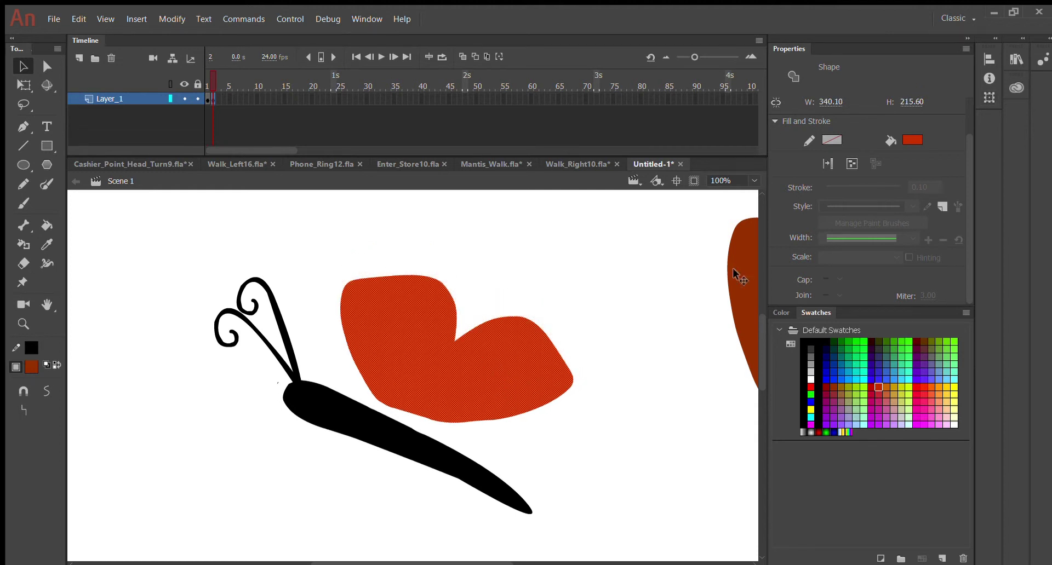
mouse_move(866, 66)
left_mouse_down()
mouse_move(875, 65)
mouse_move(860, 65)
left_mouse_up()
mouse_move(484, 388)
left_mouse_down()
mouse_move(482, 404)
mouse_move(476, 394)
left_mouse_up()
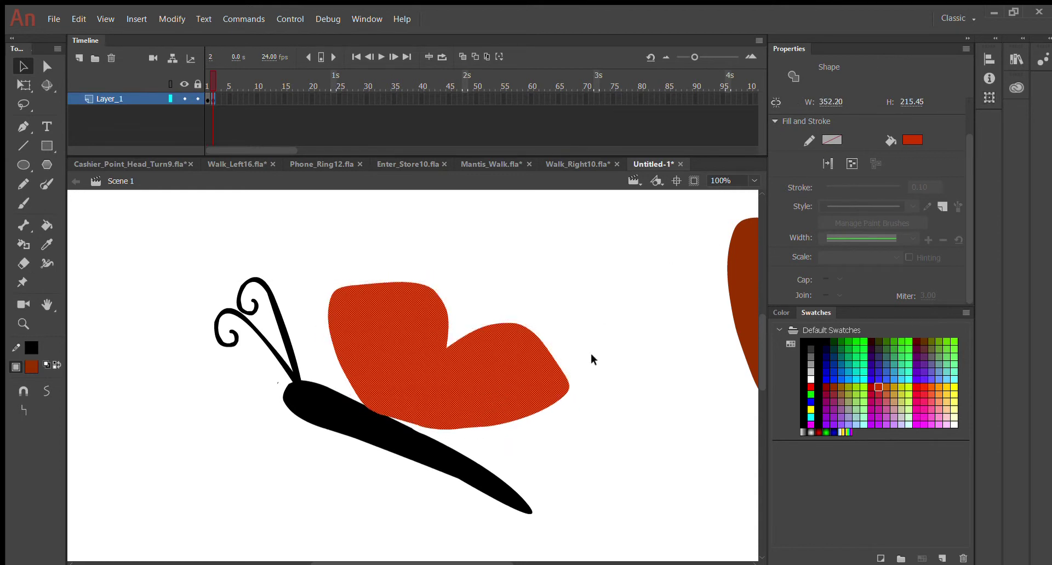
- Reshape the red wing to about 379 px wide and 264 px high, and move it up off the body
mouse_move(861, 68)
left_mouse_down()
mouse_move(890, 70)
mouse_move(877, 72)
left_mouse_up()
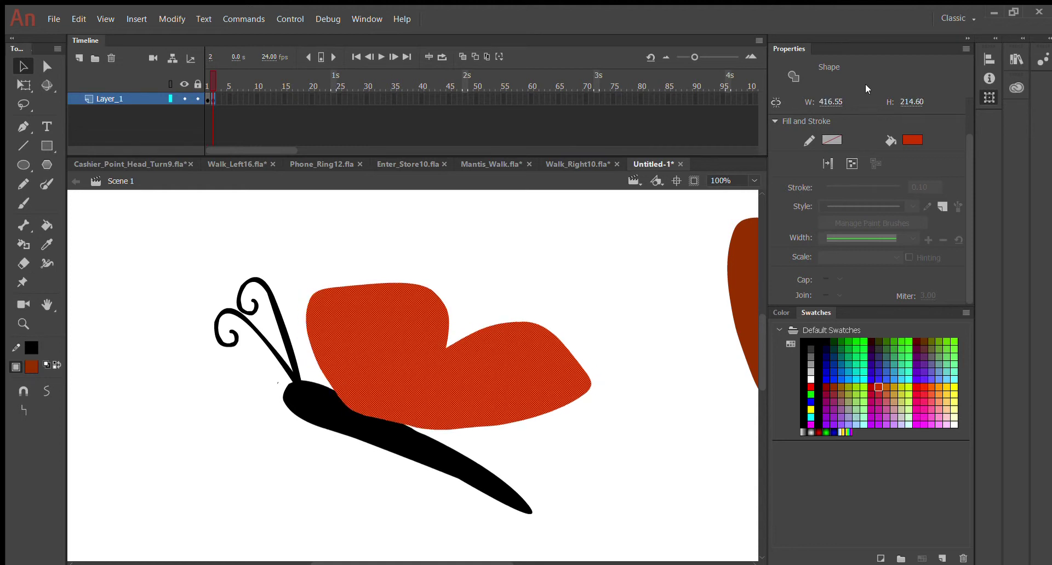
left_click_drag(872, 108, 902, 110)
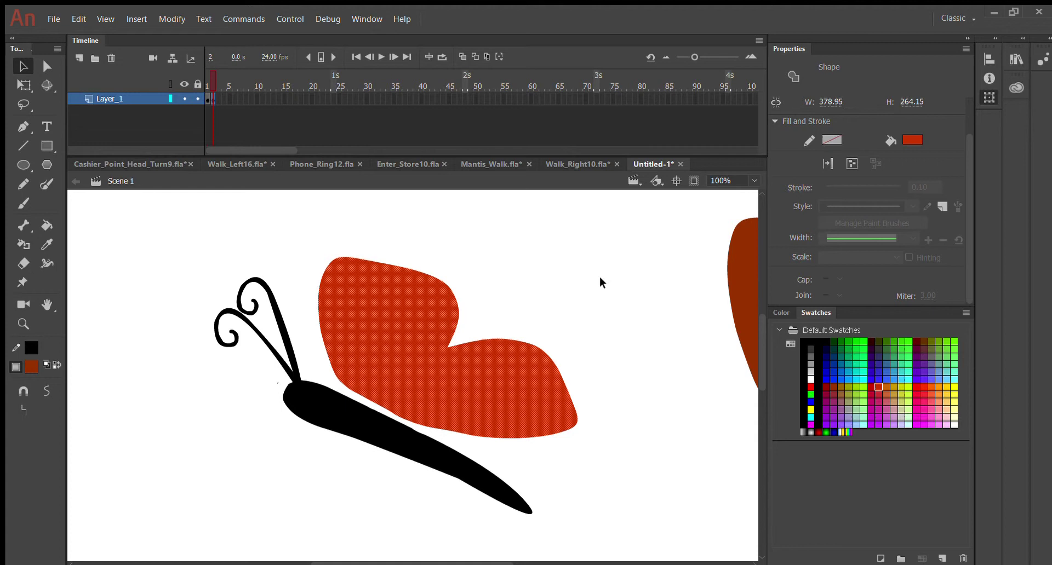
left_click_drag(462, 389, 472, 304)
- Place the dark reddish-brown wing on the butterfly's body and layer the red wing in front of it, slightly lower
left_click(737, 304)
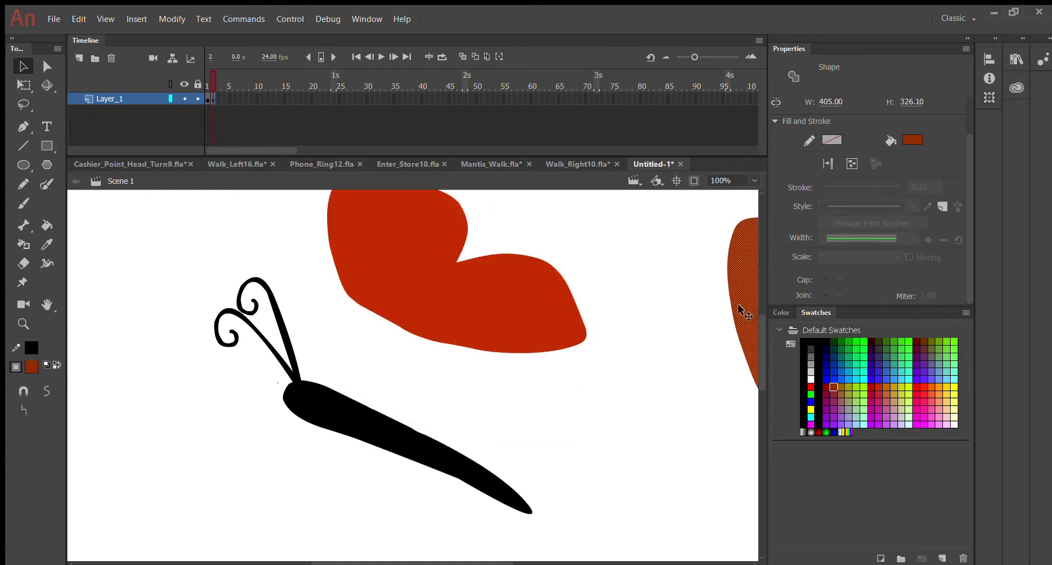
left_click_drag(717, 317, 137, 512)
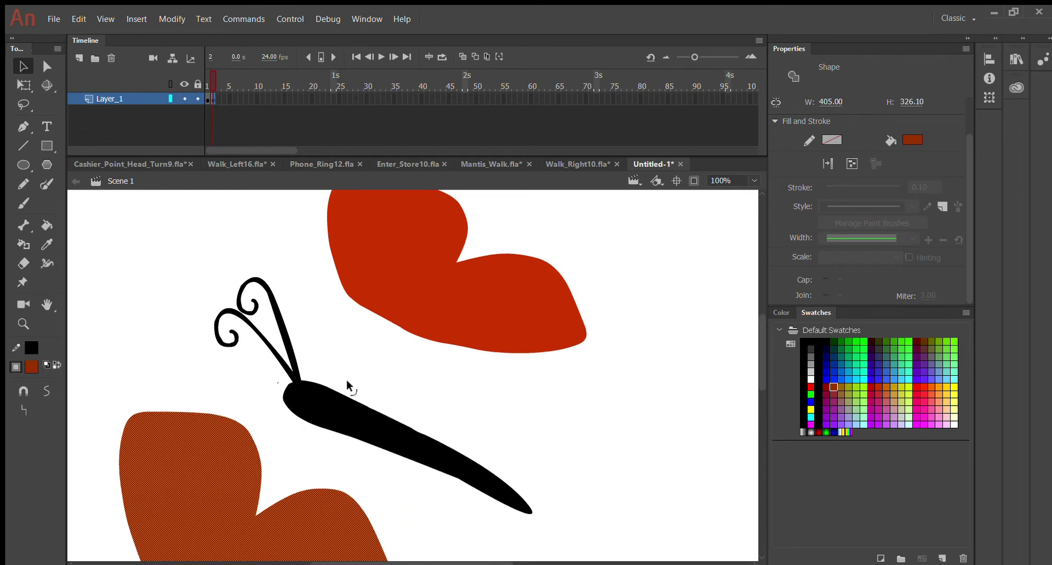
left_click(481, 293)
left_click_drag(481, 293, 841, 370)
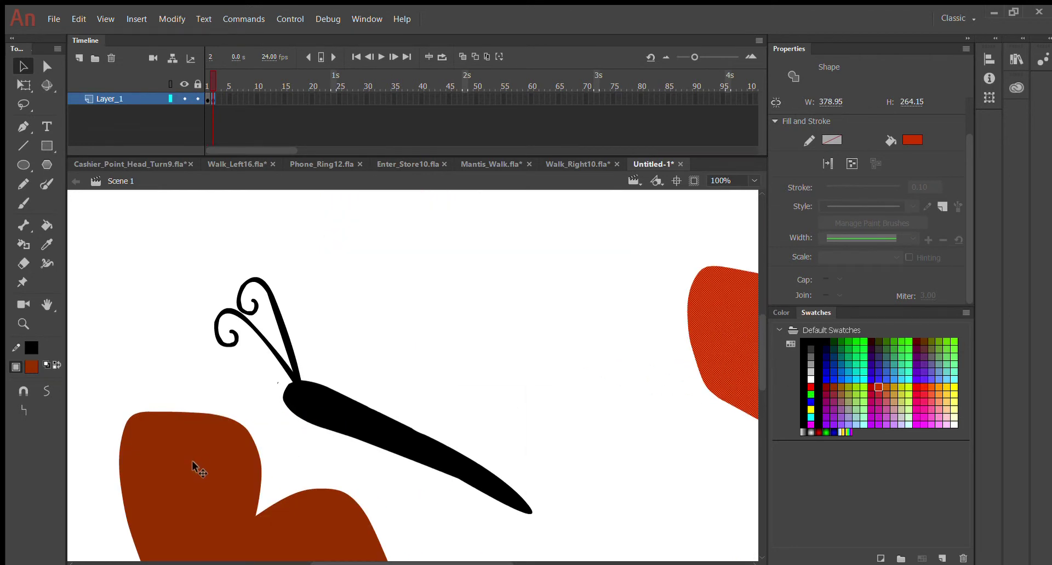
left_click(205, 487)
left_click_drag(204, 490, 405, 295)
left_click(747, 329)
left_click_drag(747, 329, 373, 340)
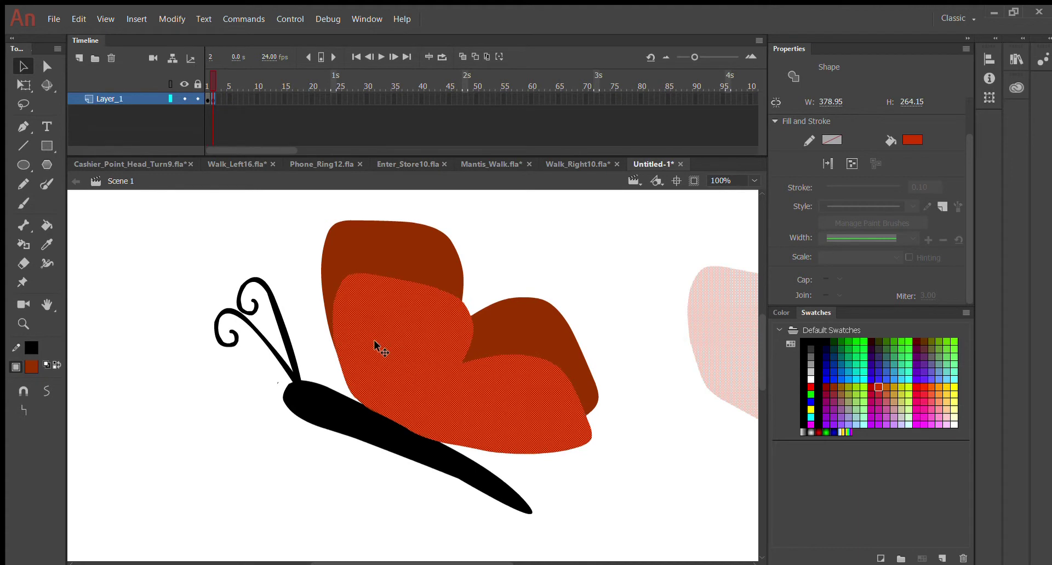
left_click(421, 490)
- Extend both keyframes so that each wing pose is held for two frames, with the second pose starting on frame 3
key("ctrl+minus")
key("ctrl+minus")
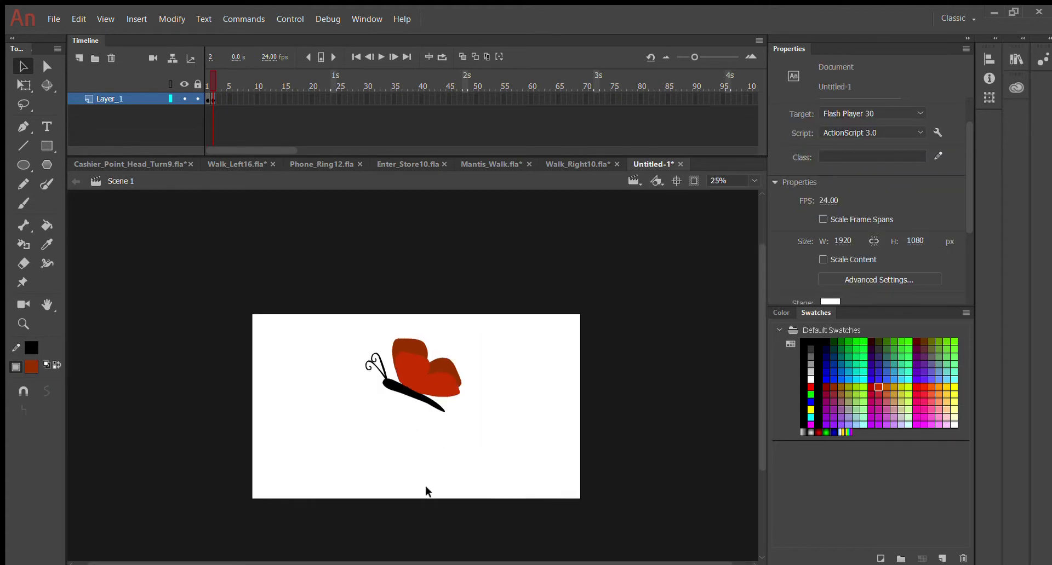
mouse_move(209, 76)
left_mouse_down()
mouse_move(188, 80)
mouse_move(217, 84)
mouse_move(205, 82)
left_mouse_up()
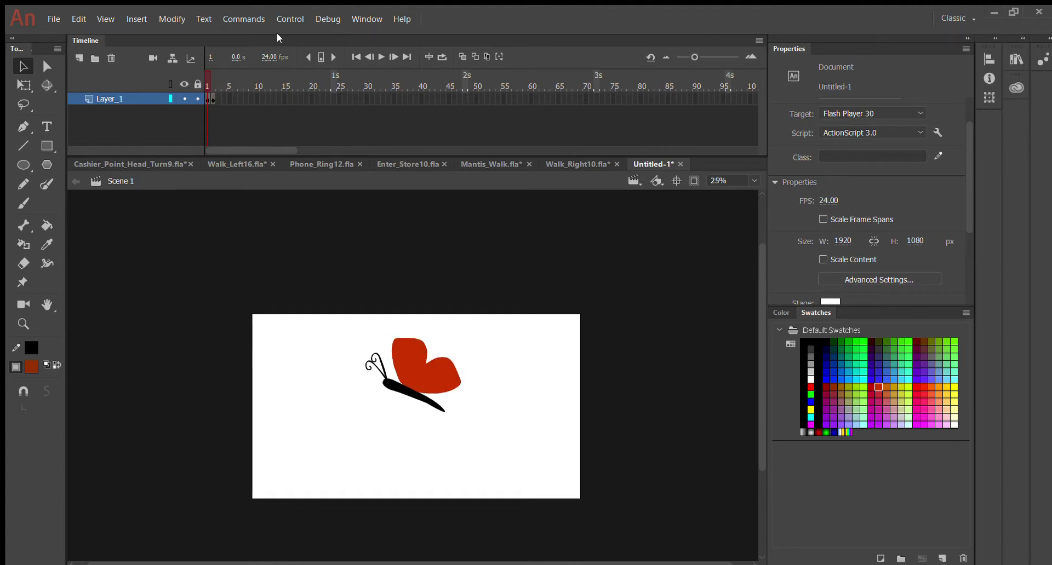
left_click(216, 100)
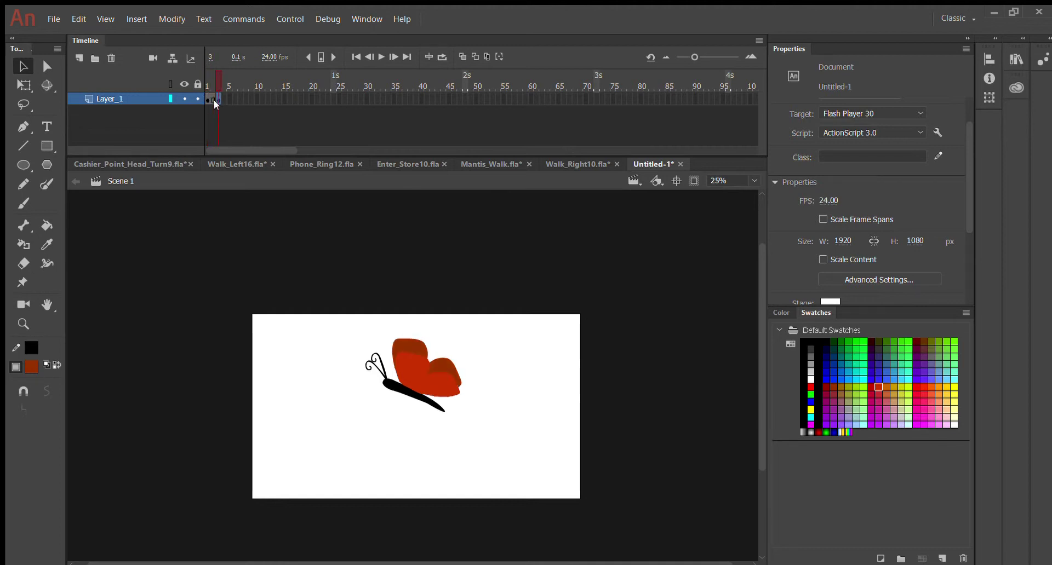
- Turn on looping for frames 1 to 4 and play the wing flap
left_click(208, 83)
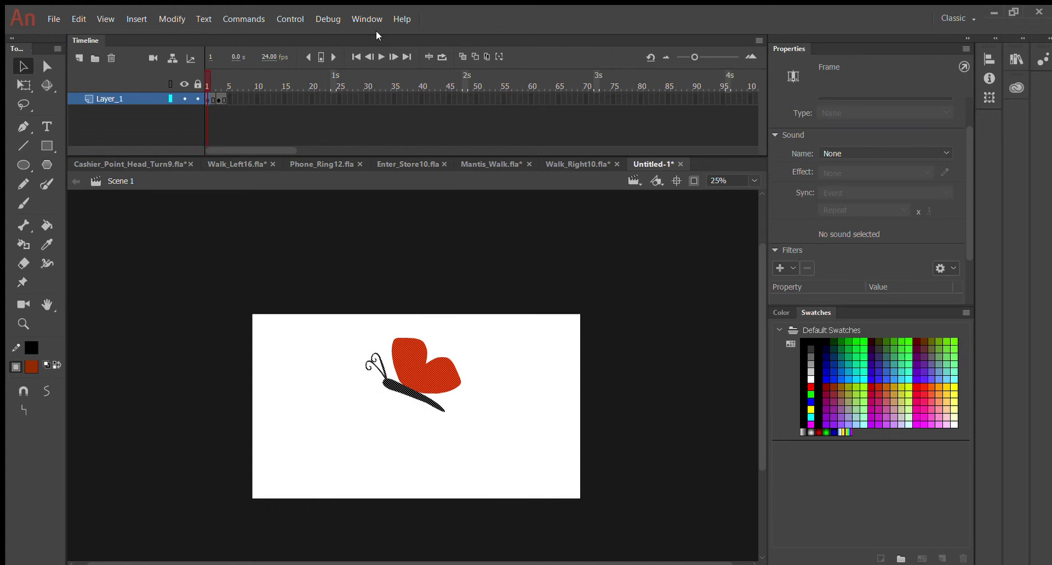
left_click(442, 57)
left_click(378, 57)
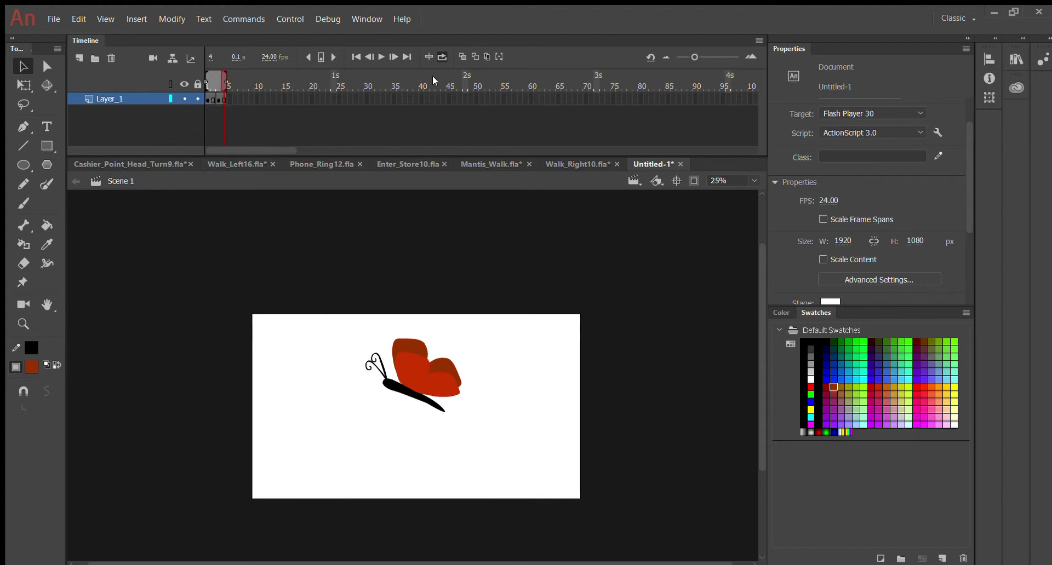
- Turn on onion skinning and compare the wing poses of the two keyframes
left_click(462, 56)
left_click(487, 56)
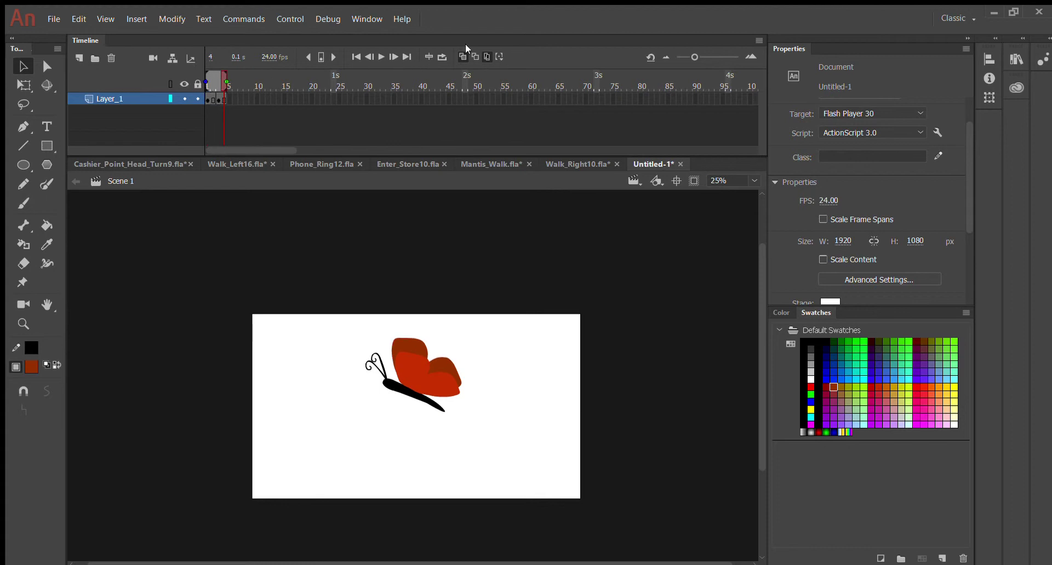
left_click(207, 98)
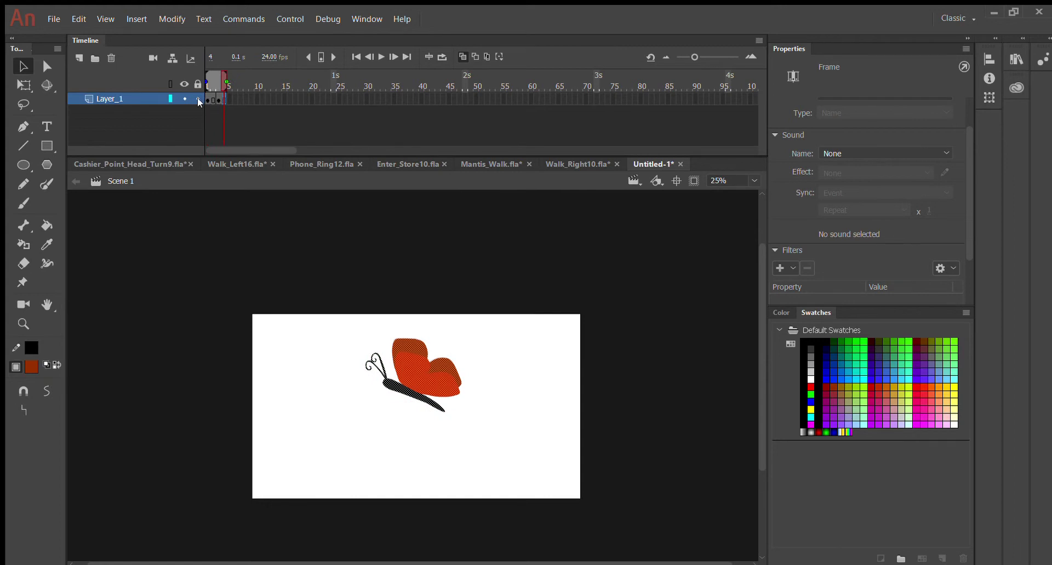
left_click(207, 99)
left_click(218, 99)
left_click(207, 99)
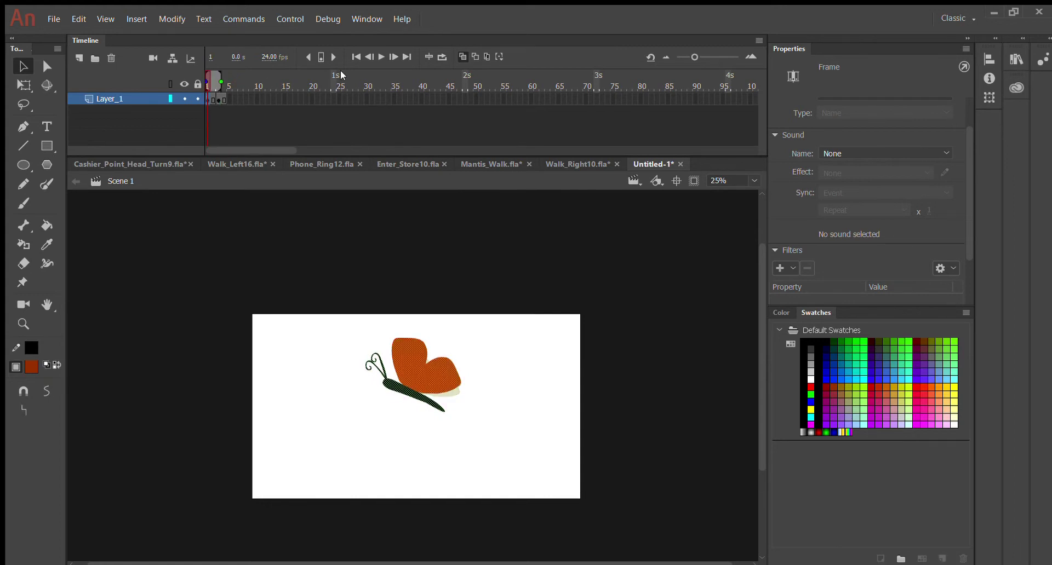
- Enable Edit Multiple Frames and turn onion skinning off
left_click(488, 54)
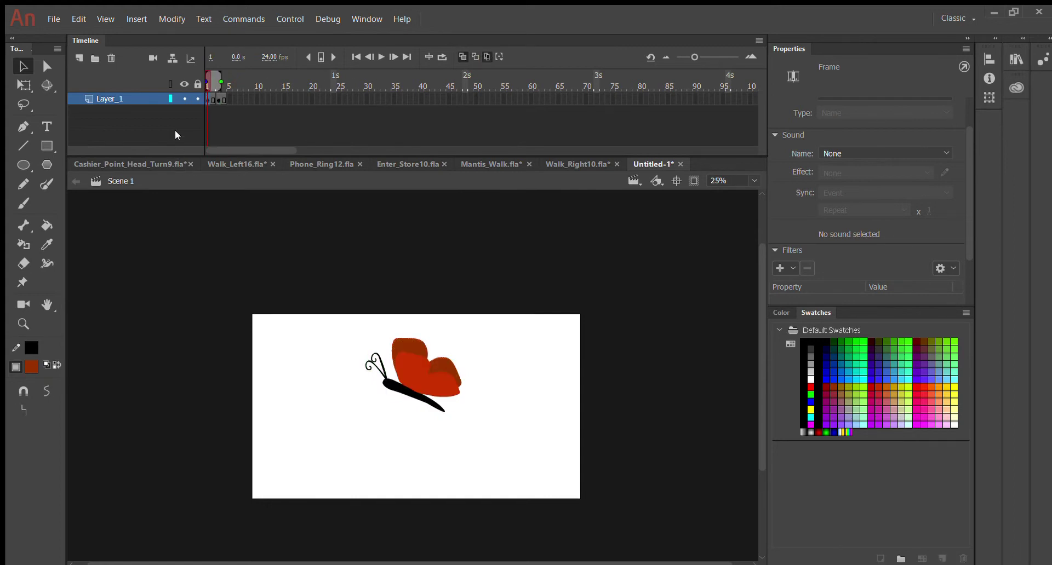
left_click(486, 55)
left_click(487, 56)
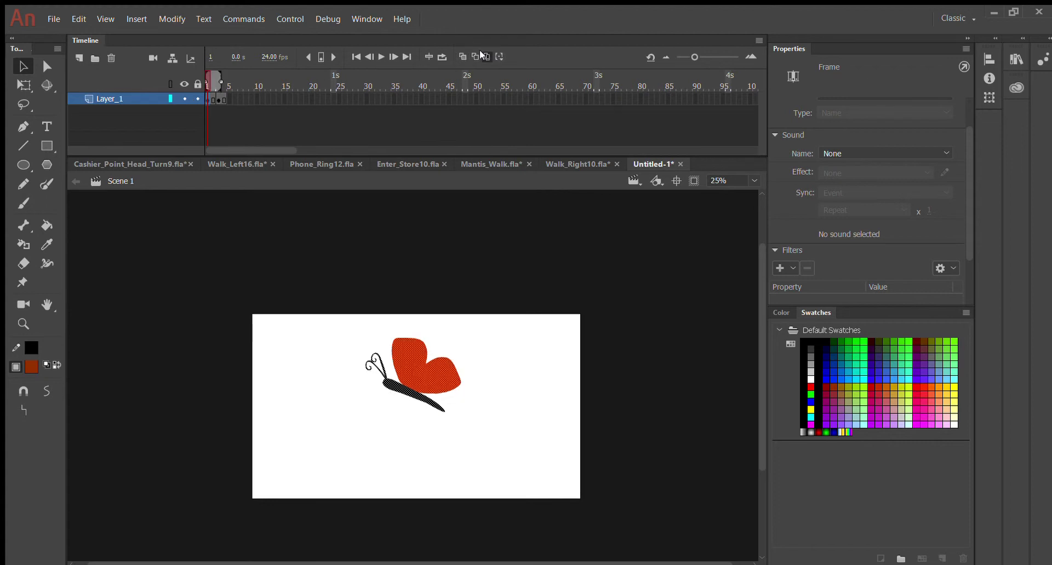
- Span the multiple-frame range over frames 1 to 4 and move the butterfly in all of them to the stage's right edge
left_click_drag(225, 81, 227, 81)
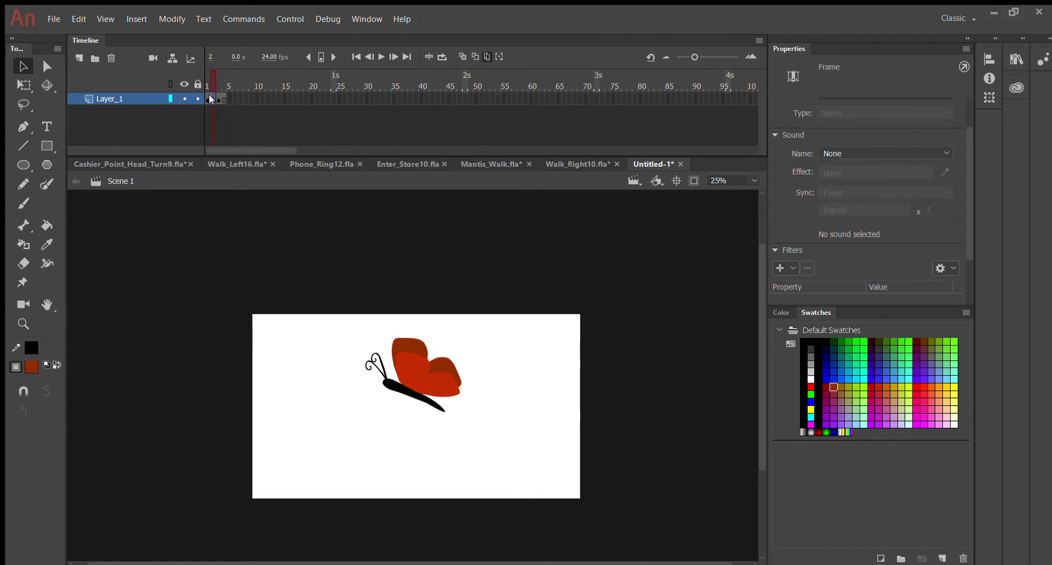
left_click(223, 100)
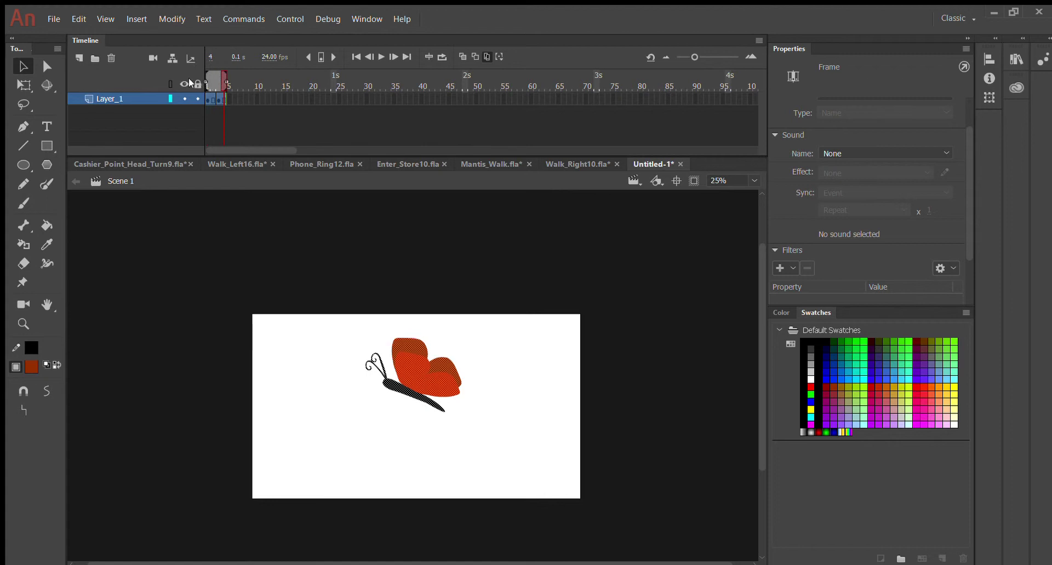
left_click_drag(327, 313, 480, 479)
left_click_drag(424, 386, 545, 383)
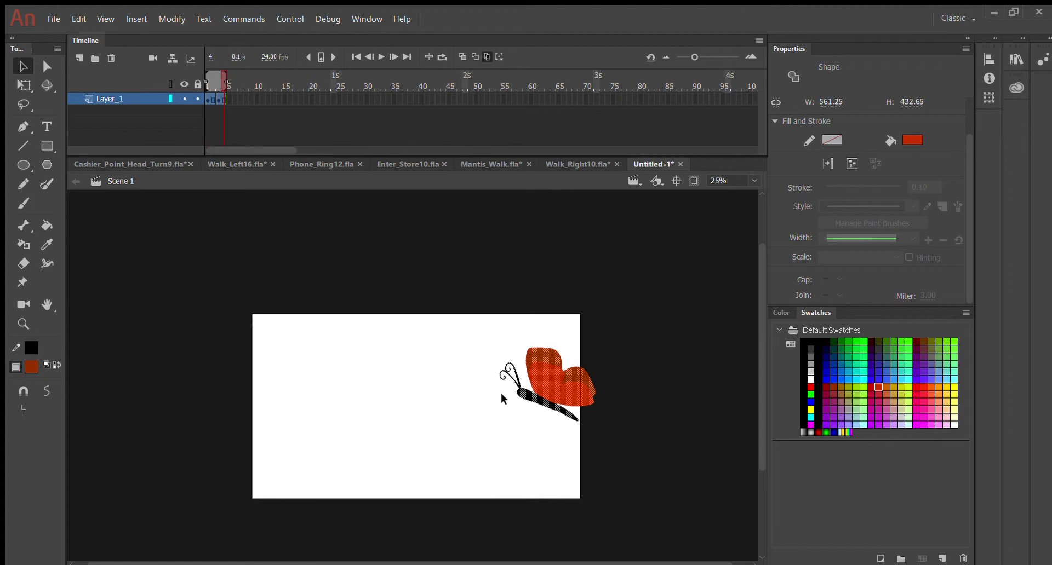
left_click(476, 397)
- Copy frames 1 to 4 and paste them starting at frame 5
left_click(211, 100)
left_click(223, 100)
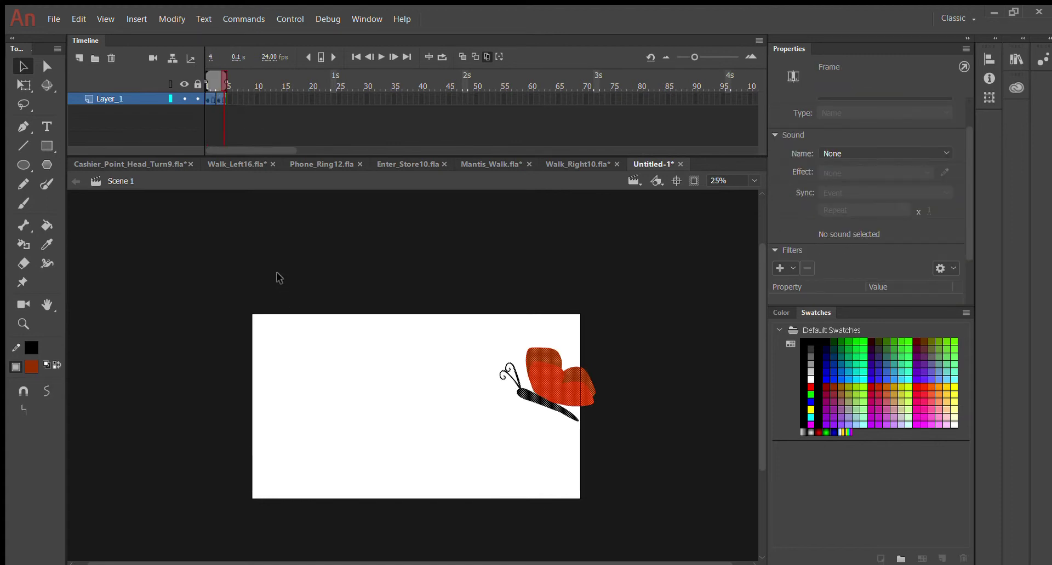
left_click(228, 99)
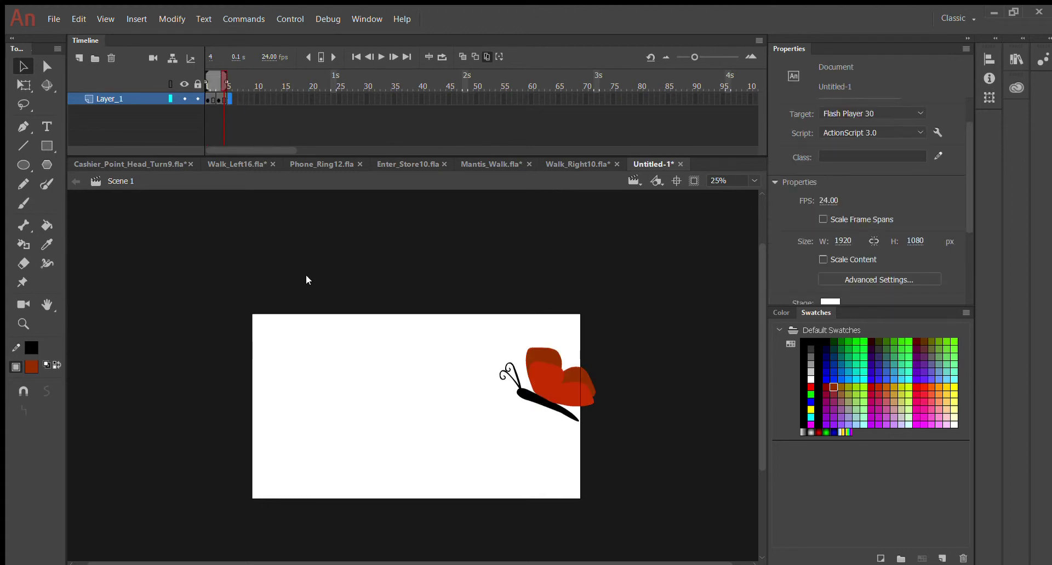
key("ctrl+alt+v")
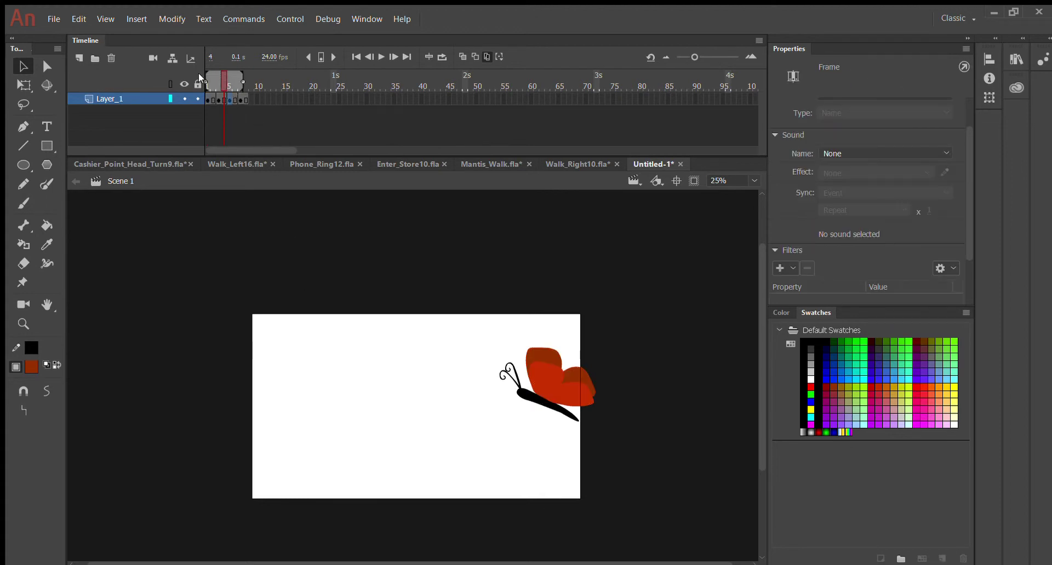
- Set the multiple-frame range to frames 5 to 8 and move their butterfly a short distance left and slightly down
left_click_drag(211, 81, 248, 83)
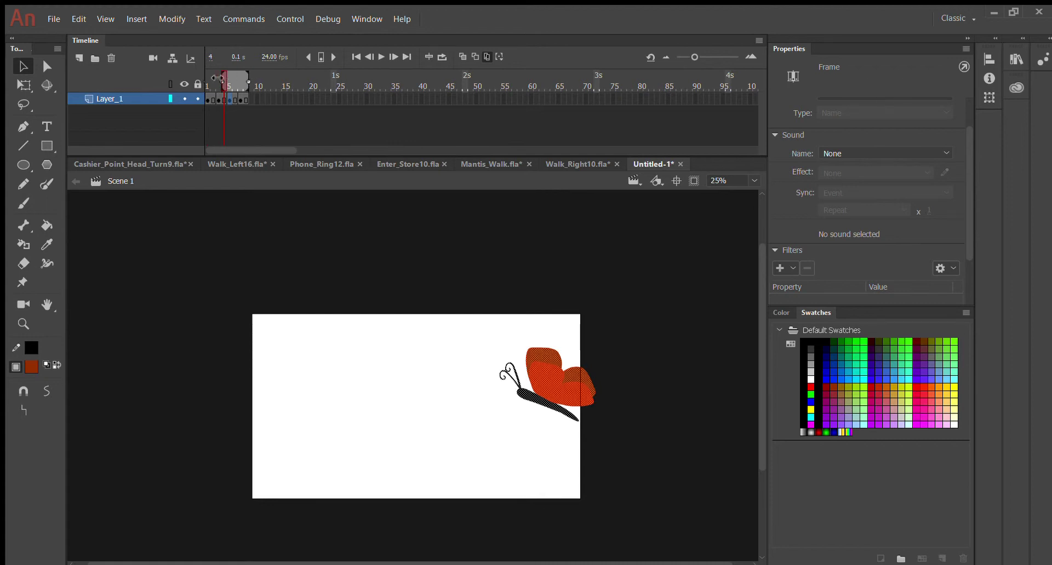
left_click(285, 99)
left_click_drag(246, 79, 227, 77)
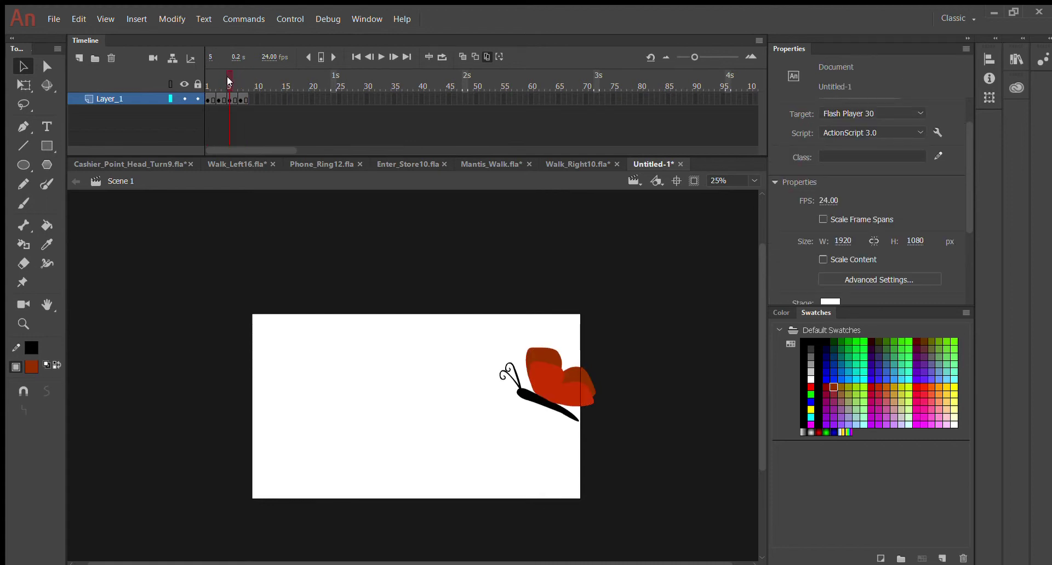
left_click(246, 101)
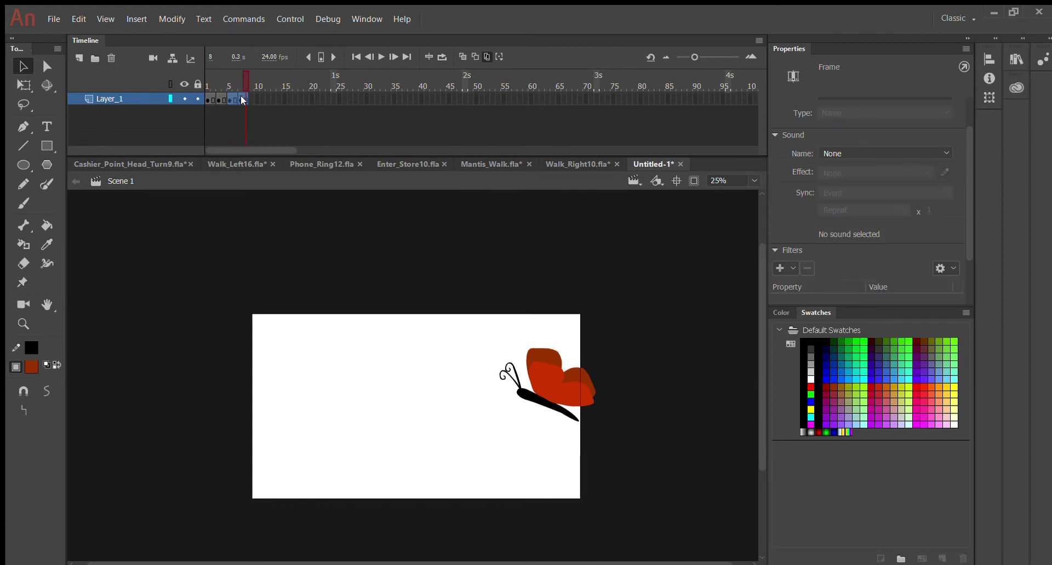
left_click_drag(532, 379, 485, 394)
left_click(428, 424)
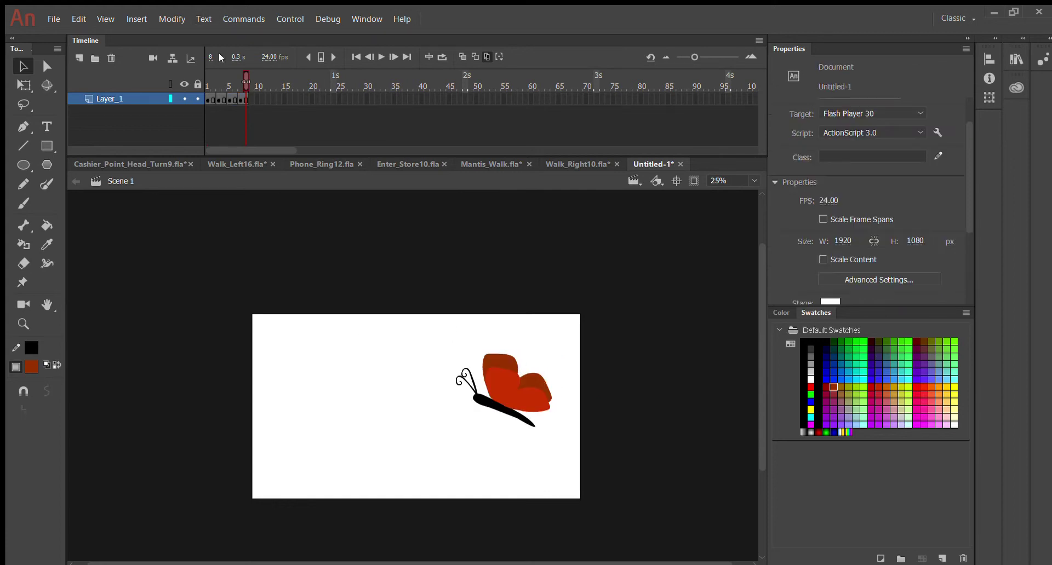
- Copy frames 1 to 8 and paste them starting at frame 9
left_click(245, 99)
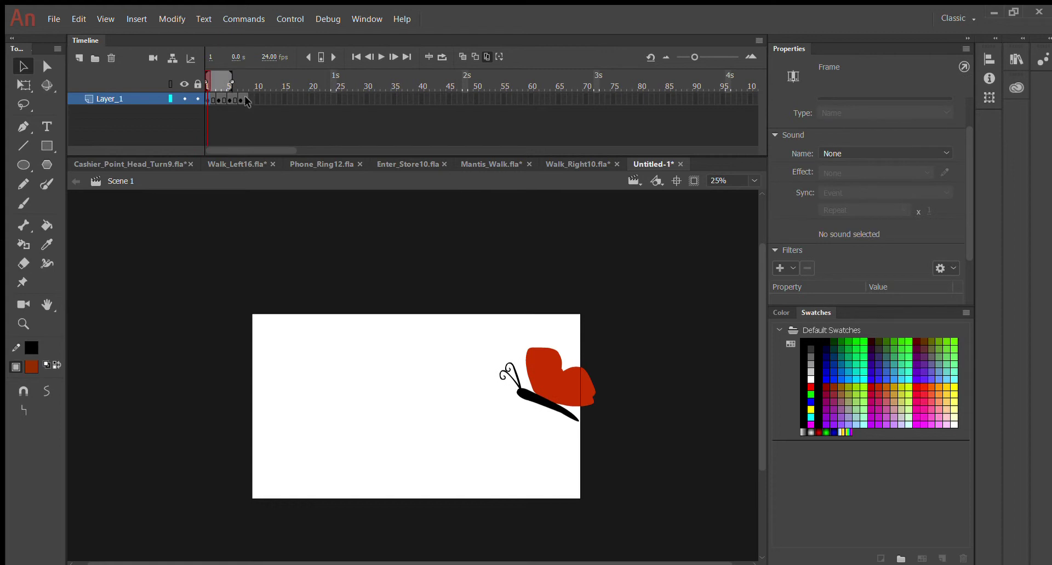
left_click_drag(245, 99, 232, 98)
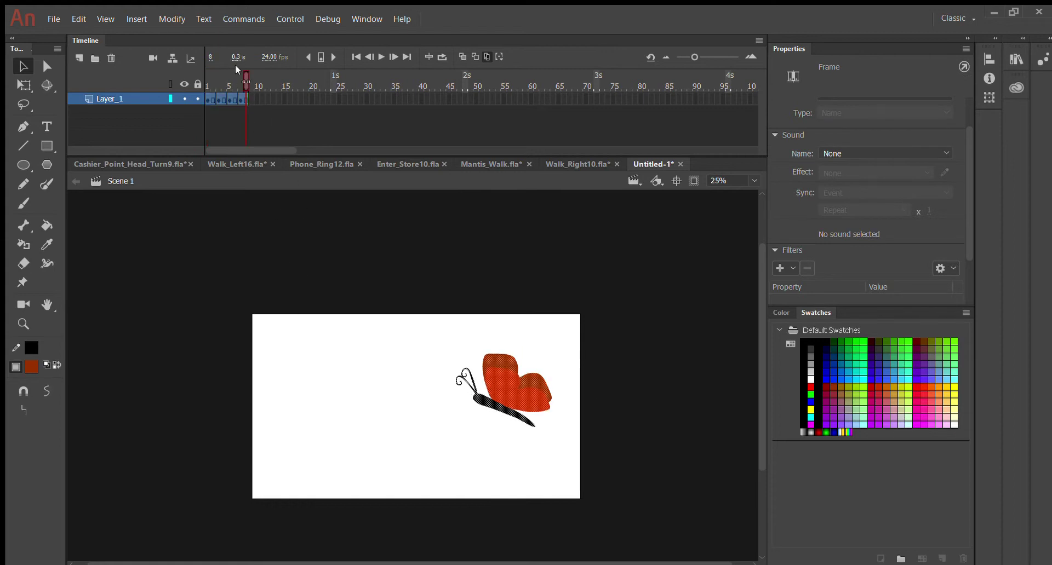
left_click(250, 98)
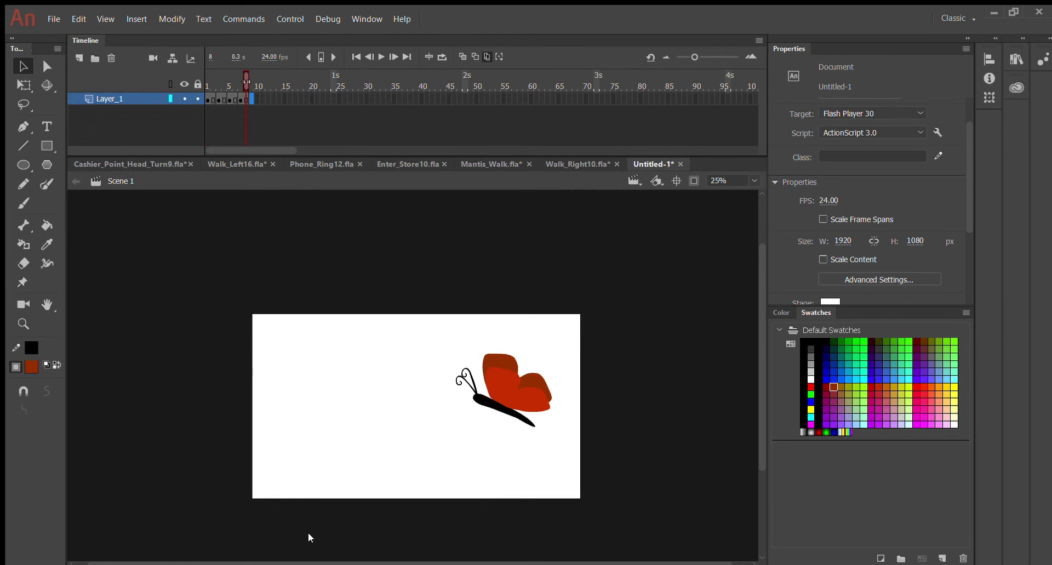
key("ctrl+alt+v")
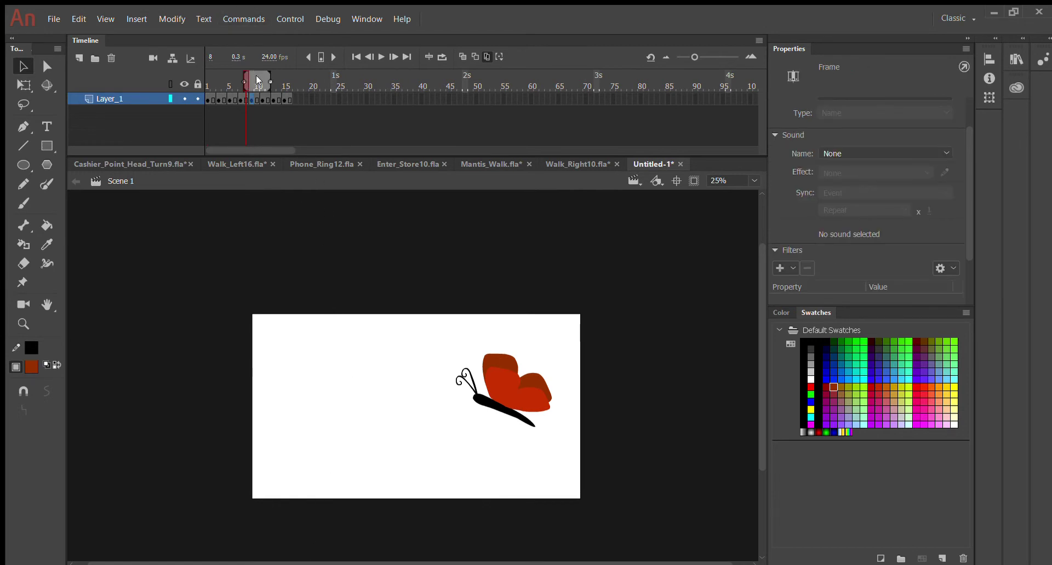
- Set the multiple-frame range to frames 9 to 16 and move all their butterflies left and slightly down to the stage's middle
left_click_drag(263, 78, 292, 78)
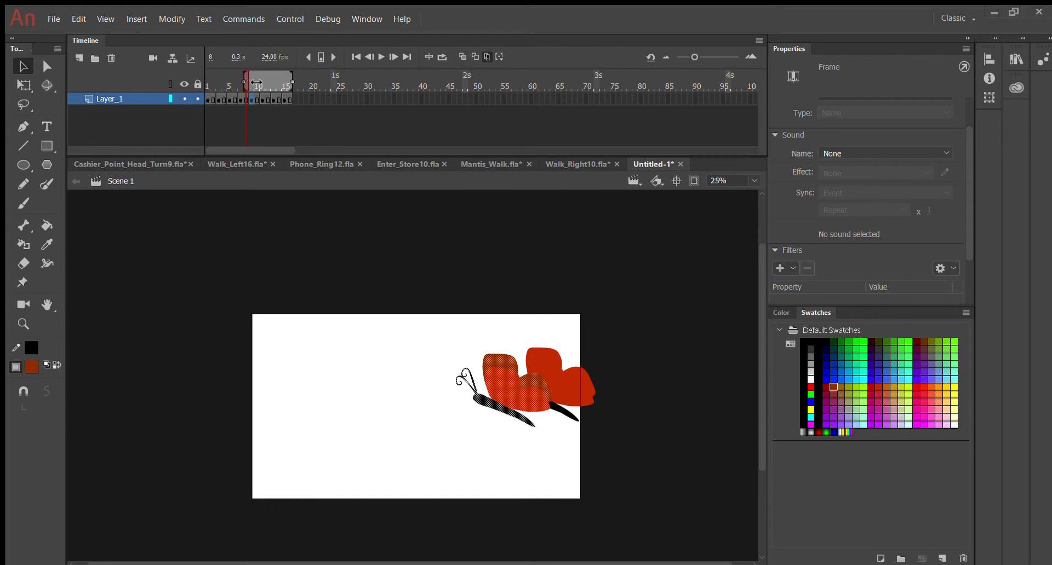
left_click(263, 83)
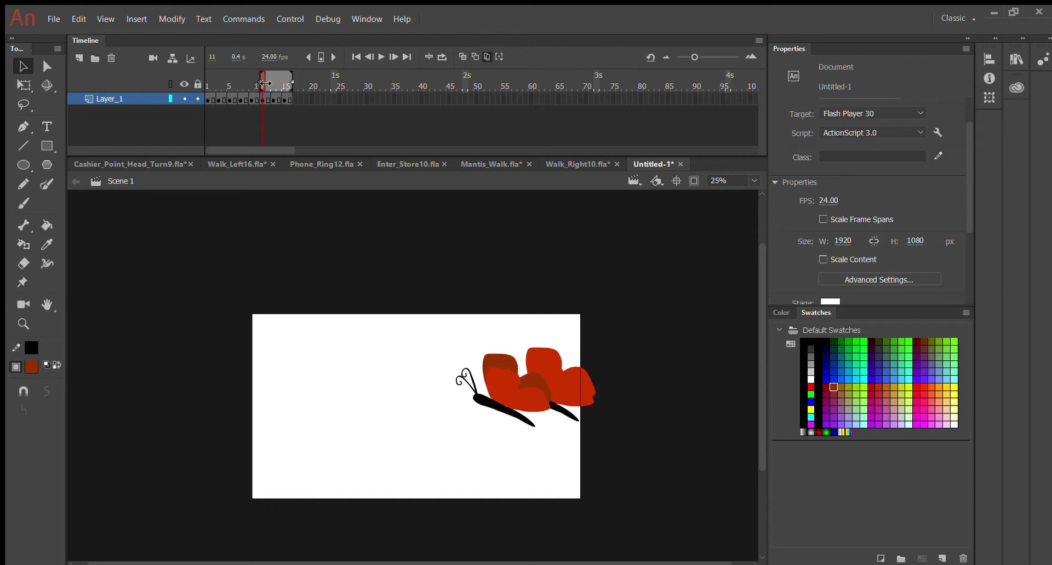
left_click_drag(265, 83, 259, 84)
left_click(254, 103)
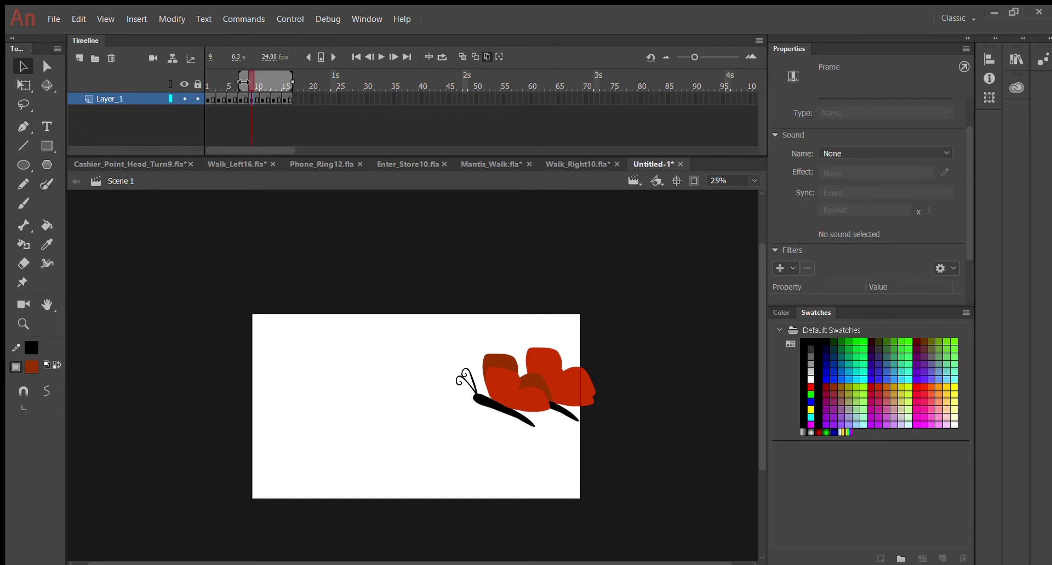
left_click_drag(243, 82, 254, 82)
left_click(290, 100, "shift")
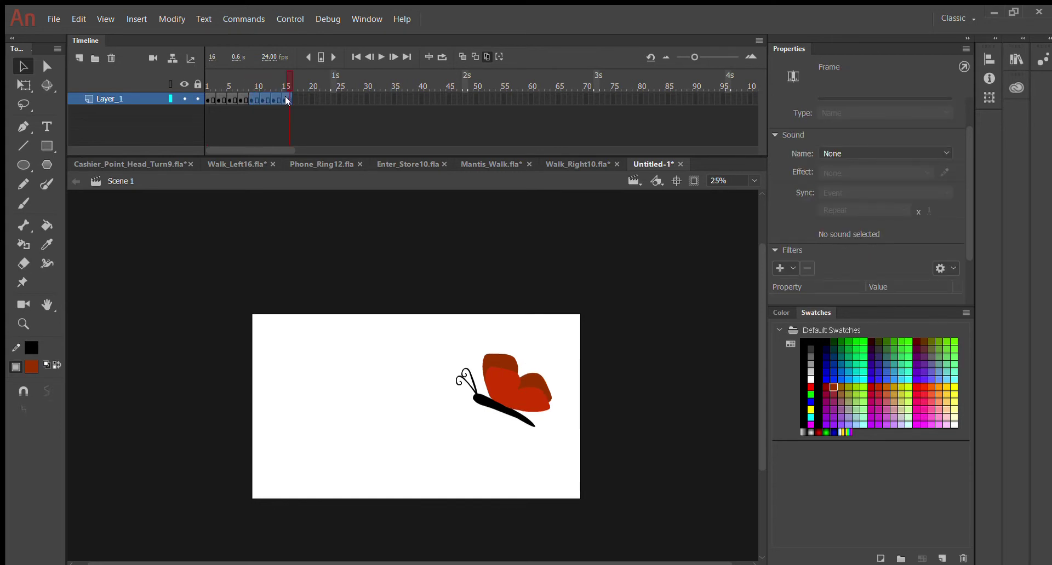
left_click_drag(289, 81, 249, 83)
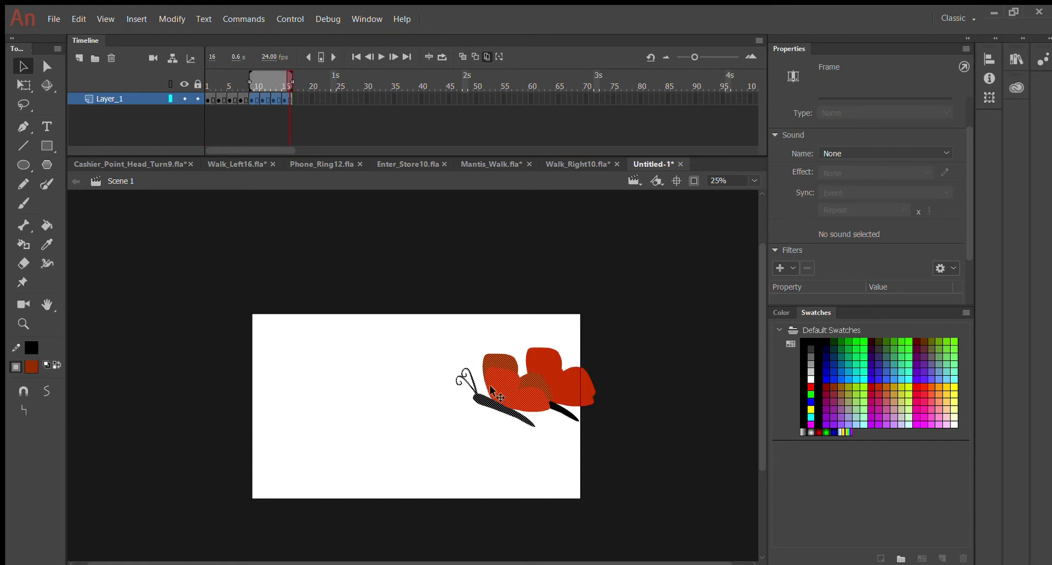
left_click_drag(364, 289, 608, 471)
left_click_drag(512, 389, 412, 409)
left_click(363, 330)
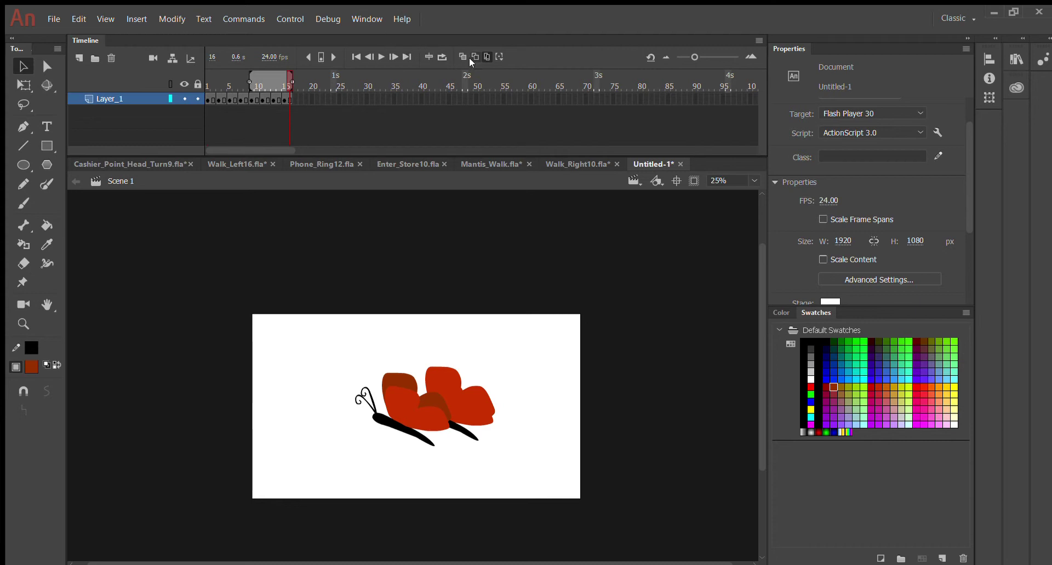
- Turn off multiple-frame editing and play frames 1 to 16 in a loop to check the flight
left_click(485, 57)
left_click(206, 97)
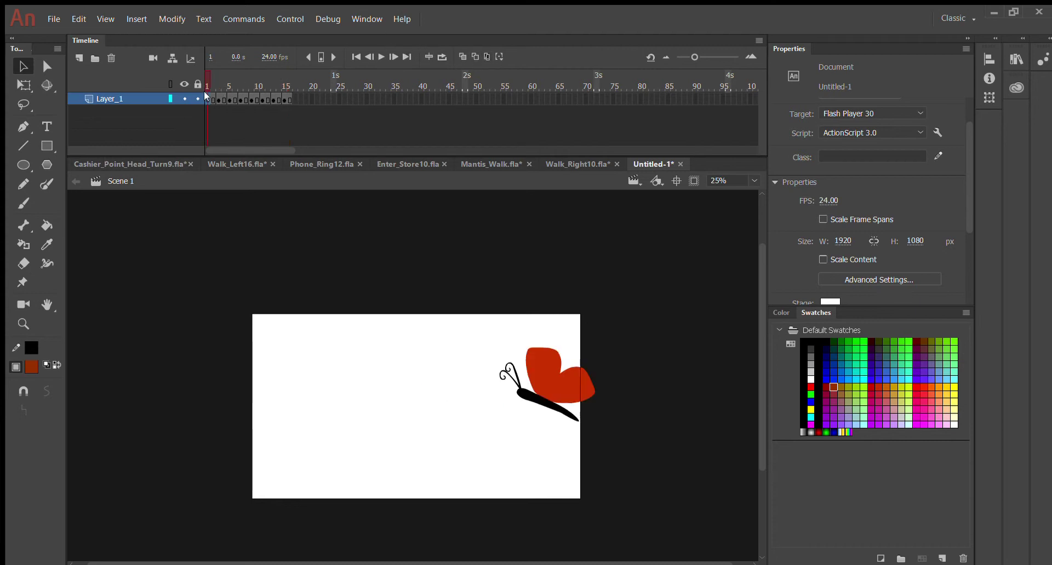
left_click_drag(209, 78, 325, 85)
left_click(442, 57)
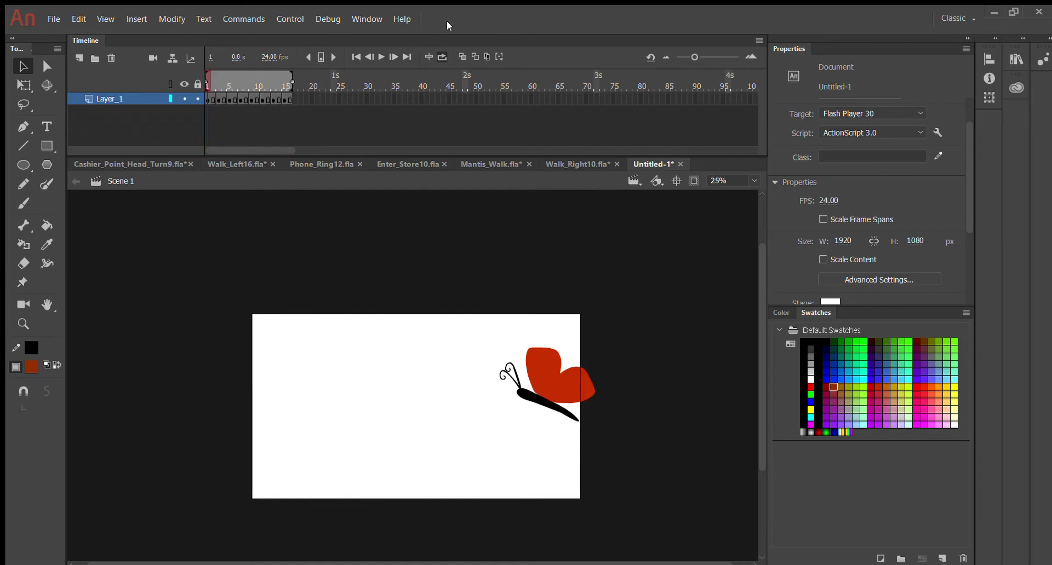
left_click(376, 56)
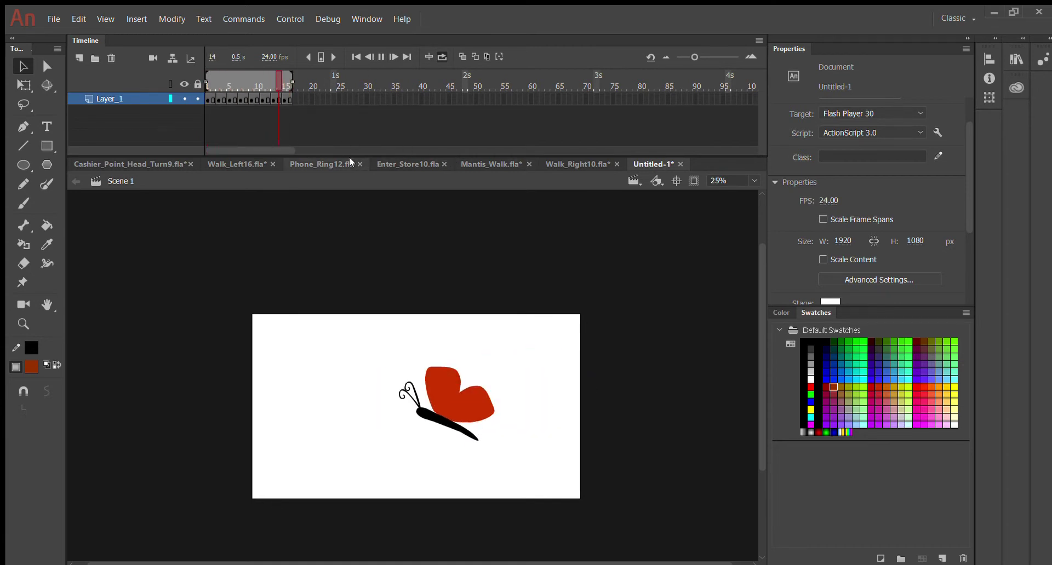
- Copy frames 1 to 16 and paste them starting at frame 17
left_click(209, 99)
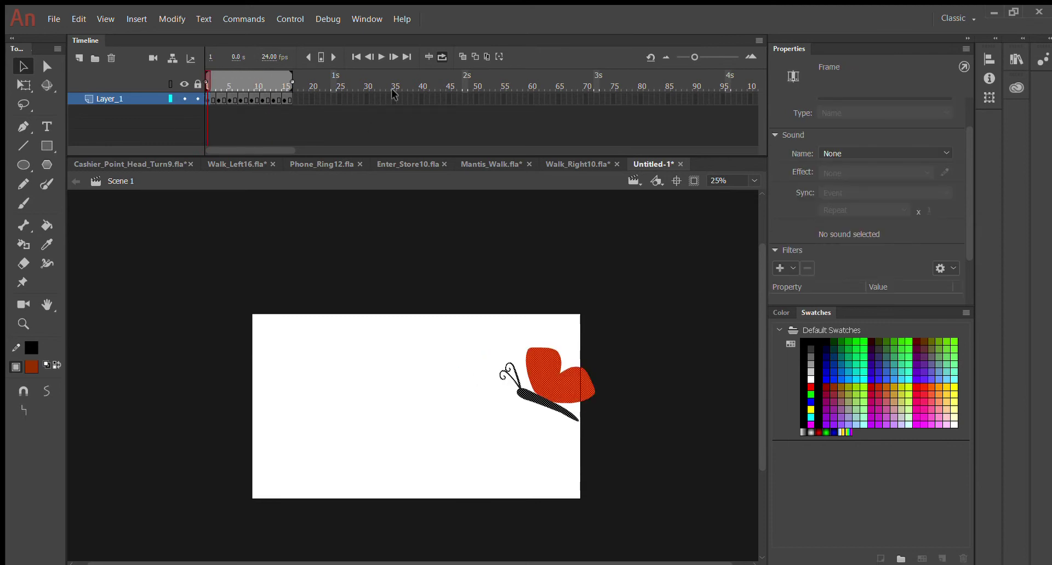
left_click(285, 98)
key("F6")
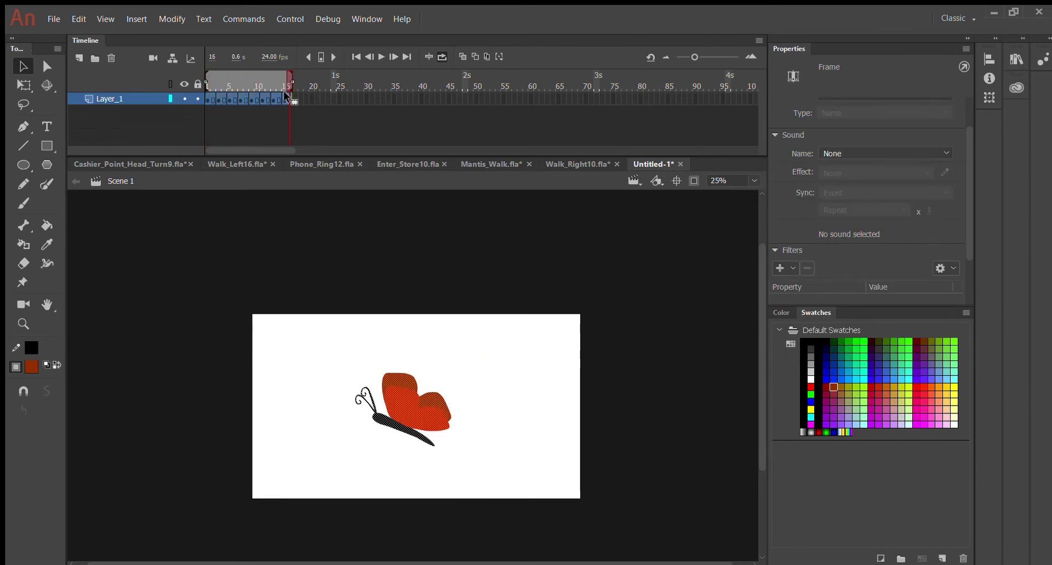
left_click(442, 57)
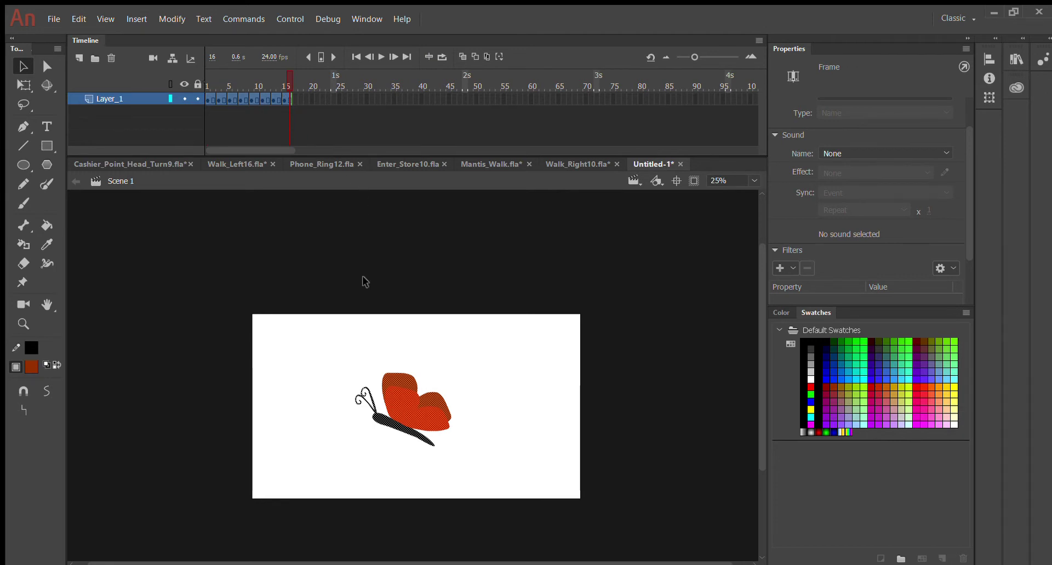
left_click(295, 98)
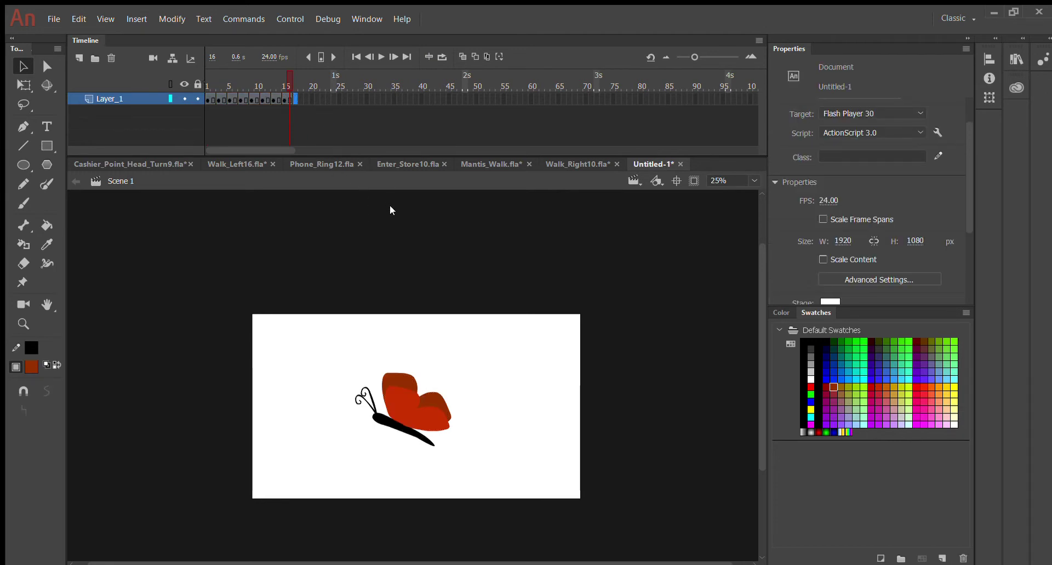
key("ctrl+alt+v")
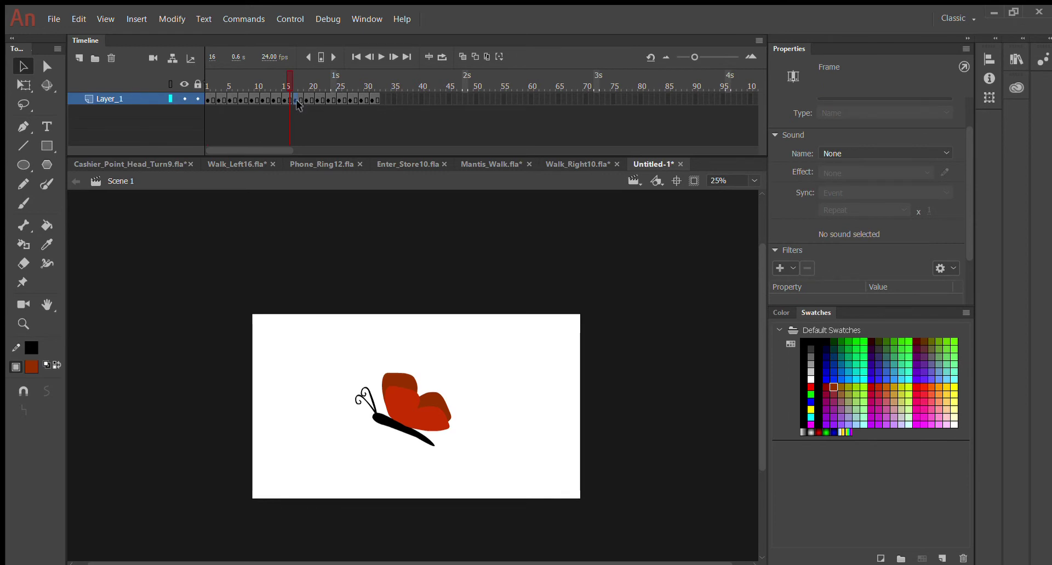
left_click(436, 57)
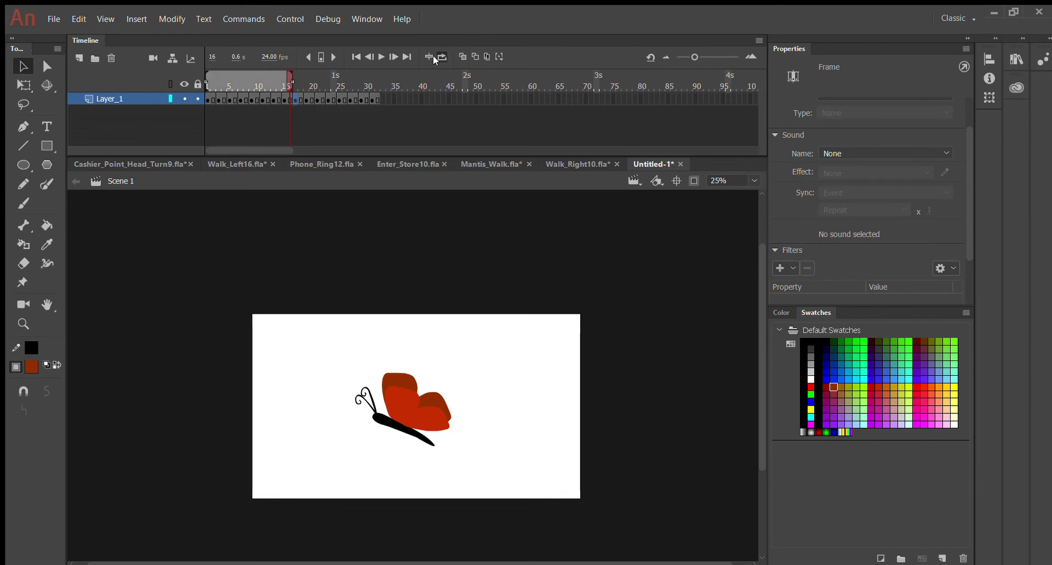
left_click_drag(299, 82, 451, 74)
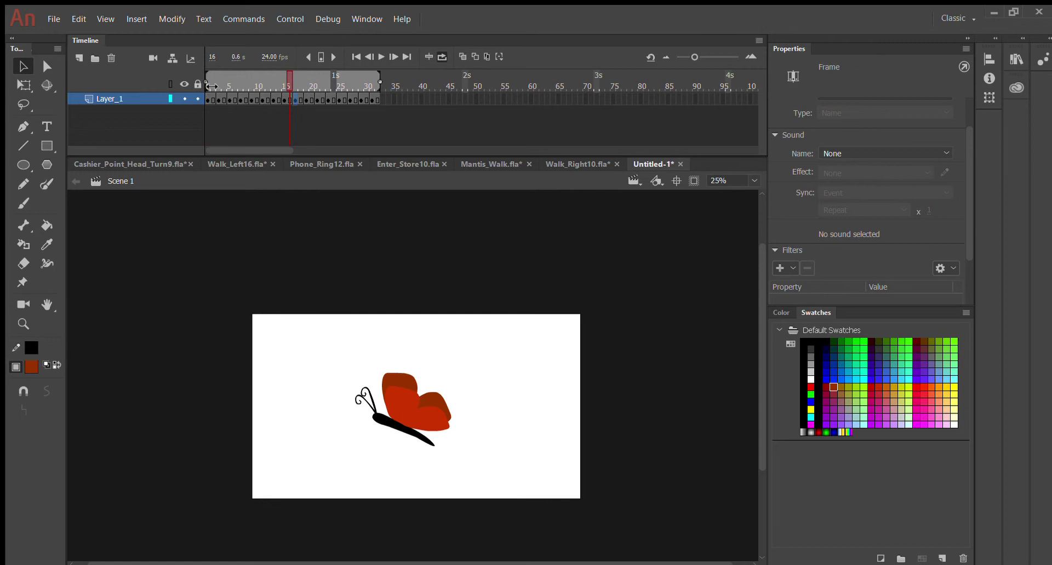
left_click_drag(215, 81, 302, 82)
left_click(302, 99)
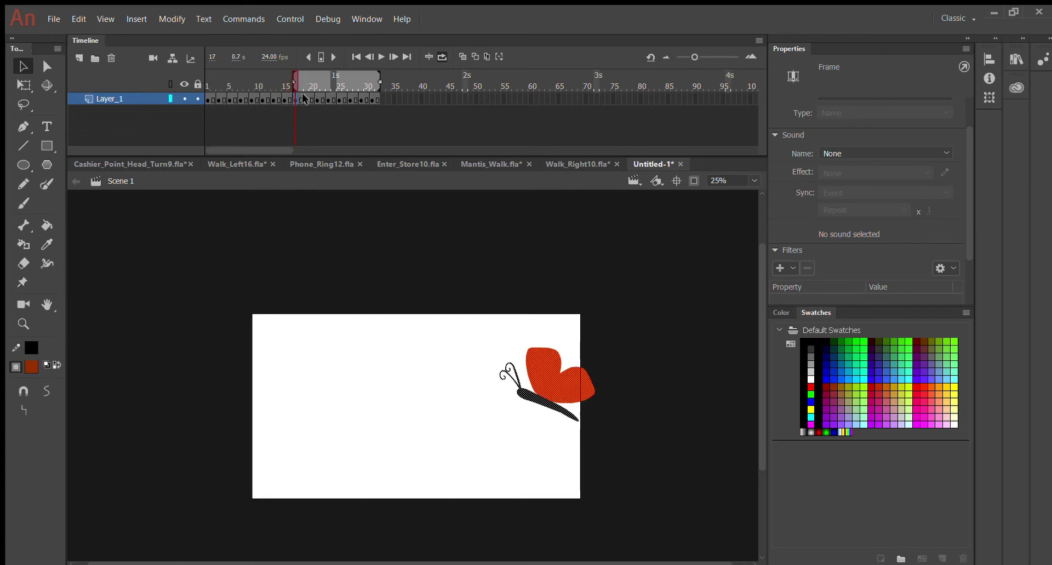
- Span the multiple-frame range over frames 17 to 32 and move all their butterflies left, with the foremost crossing the stage's left edge
left_click(485, 55)
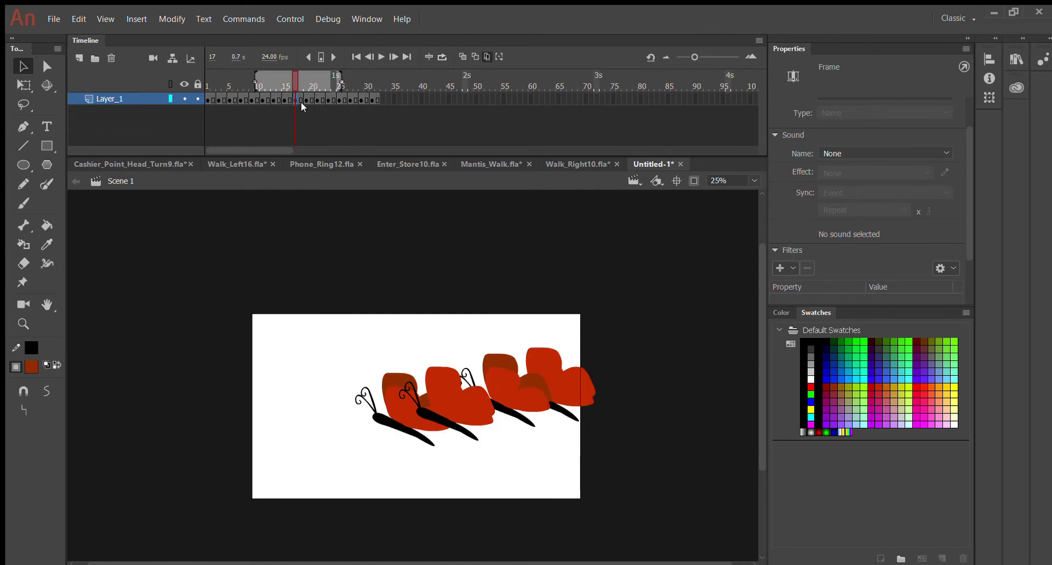
left_click(376, 98)
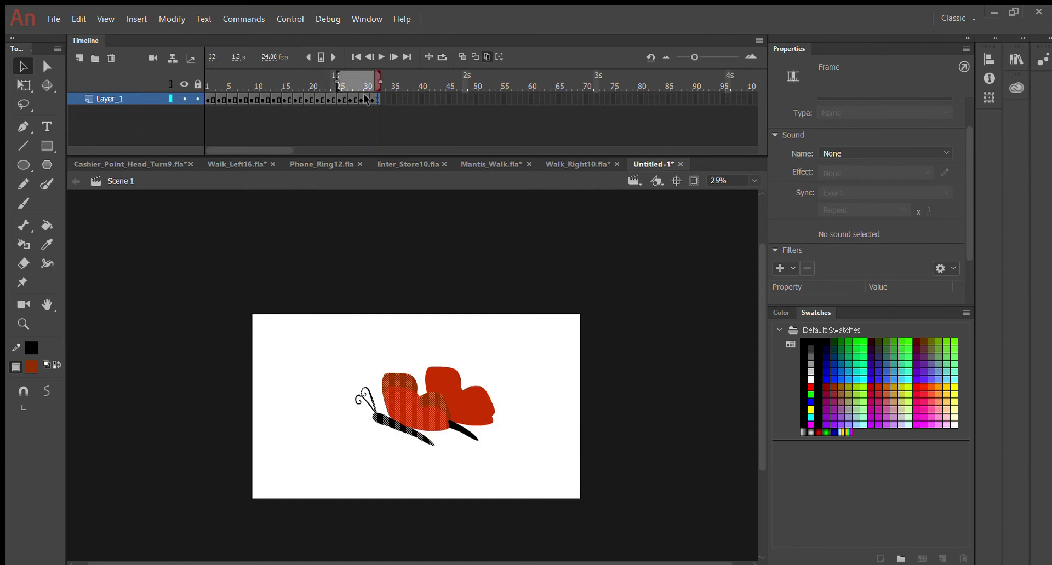
left_click(293, 98, "shift")
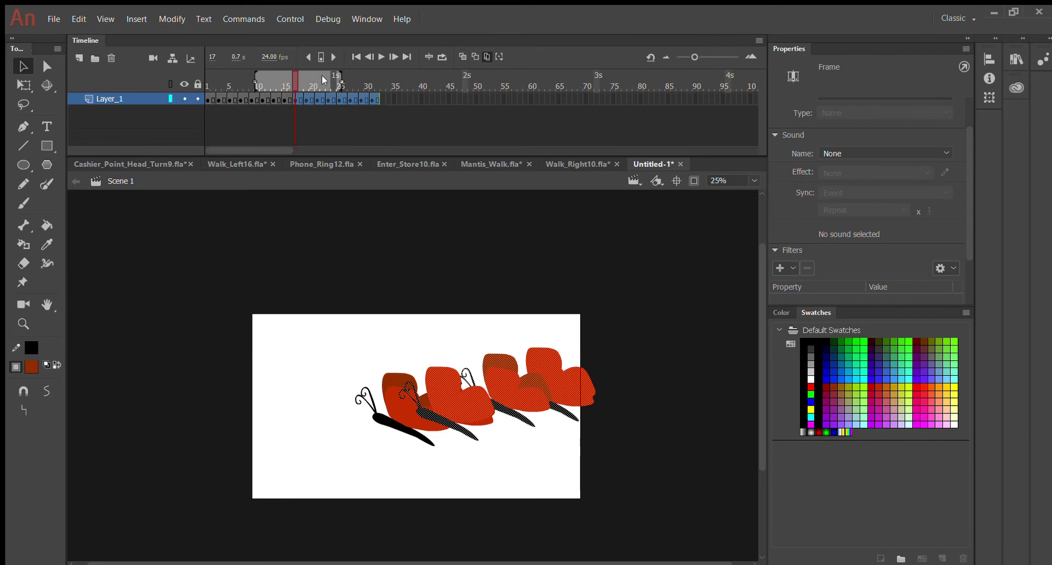
left_click_drag(343, 82, 380, 82)
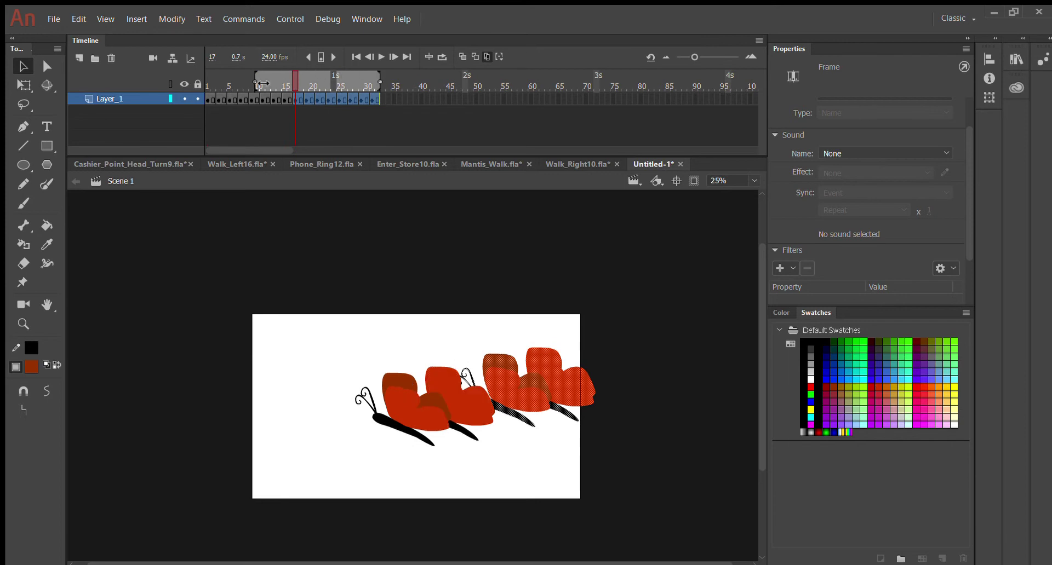
left_click_drag(263, 83, 304, 85)
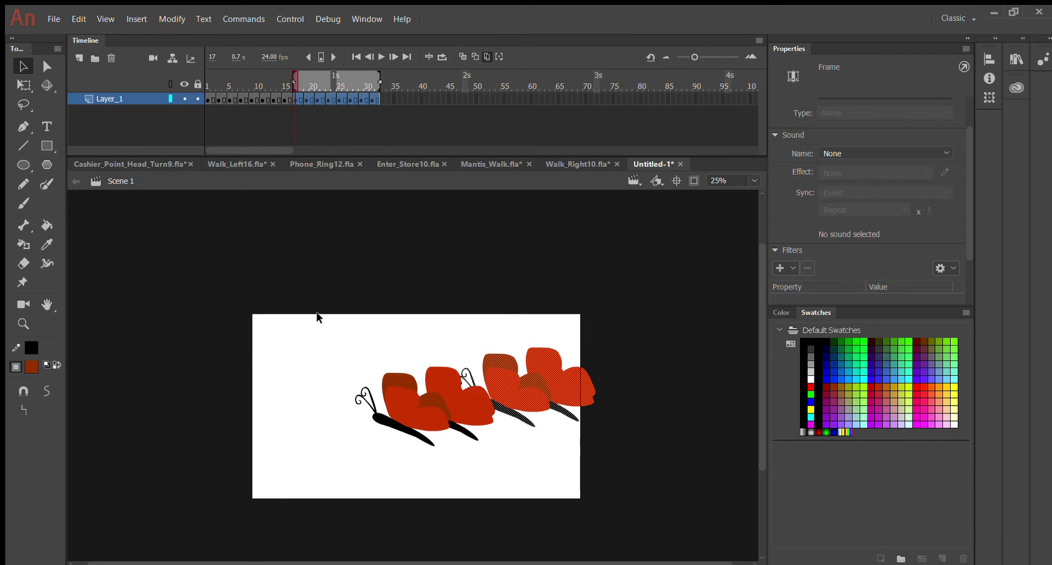
left_click_drag(317, 318, 674, 483)
left_click_drag(524, 392, 380, 400)
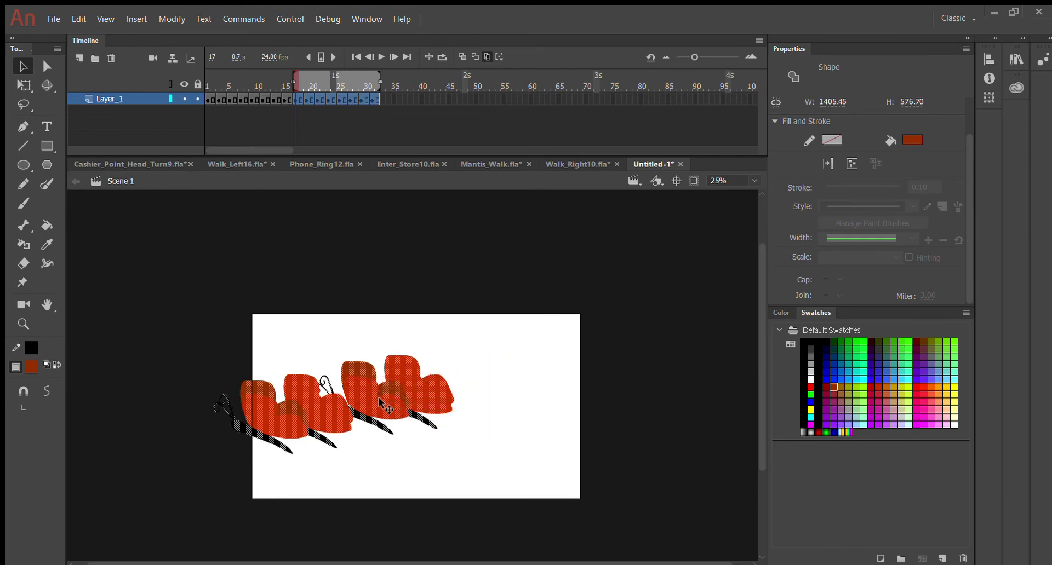
- Rotate the butterflies of frames 17 to 32 clockwise together so their path climbs leftward, and turn off multiple-frame editing
left_click(989, 97)
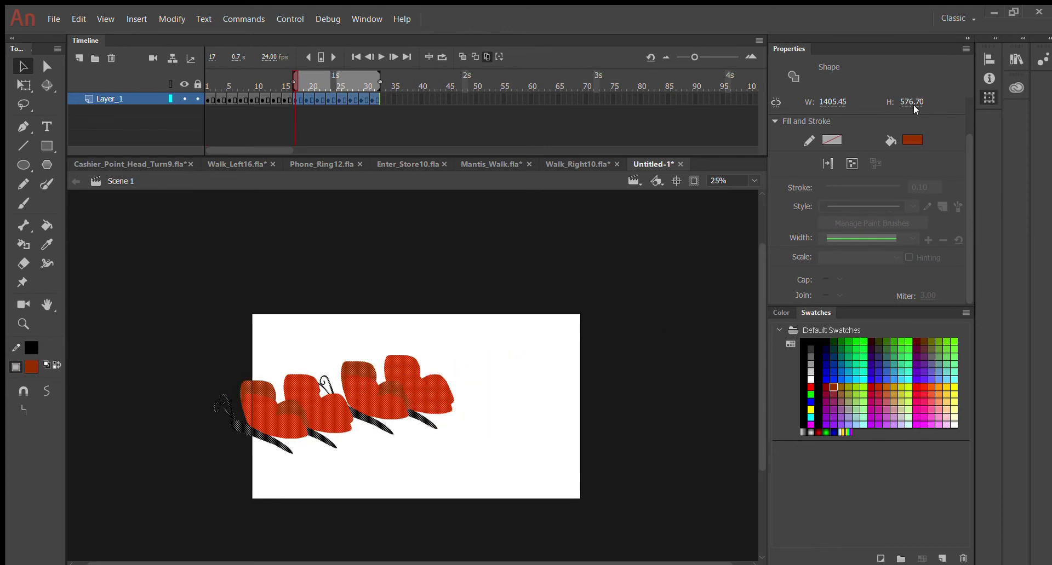
left_click(841, 192)
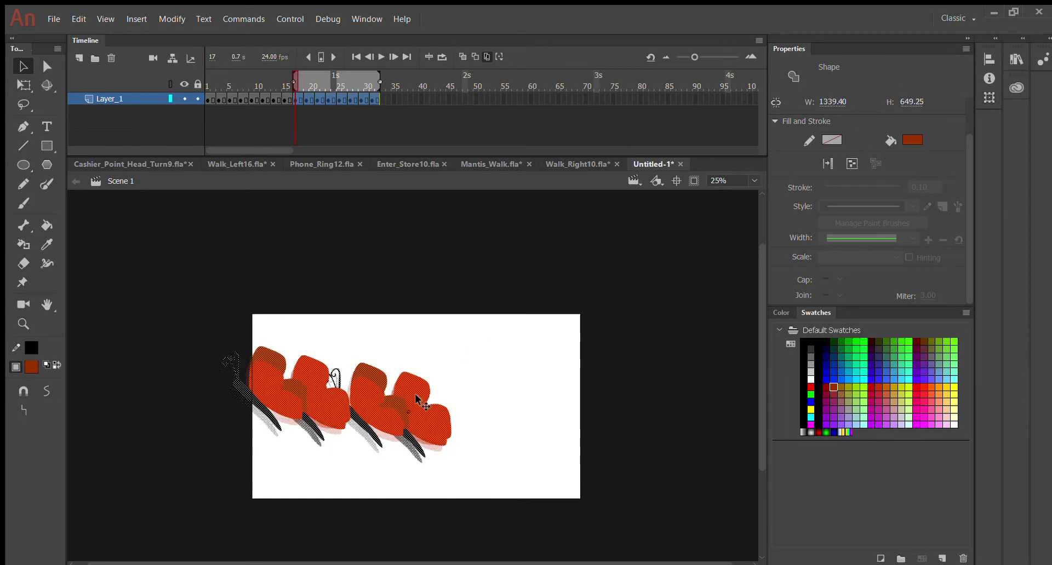
left_click(537, 348)
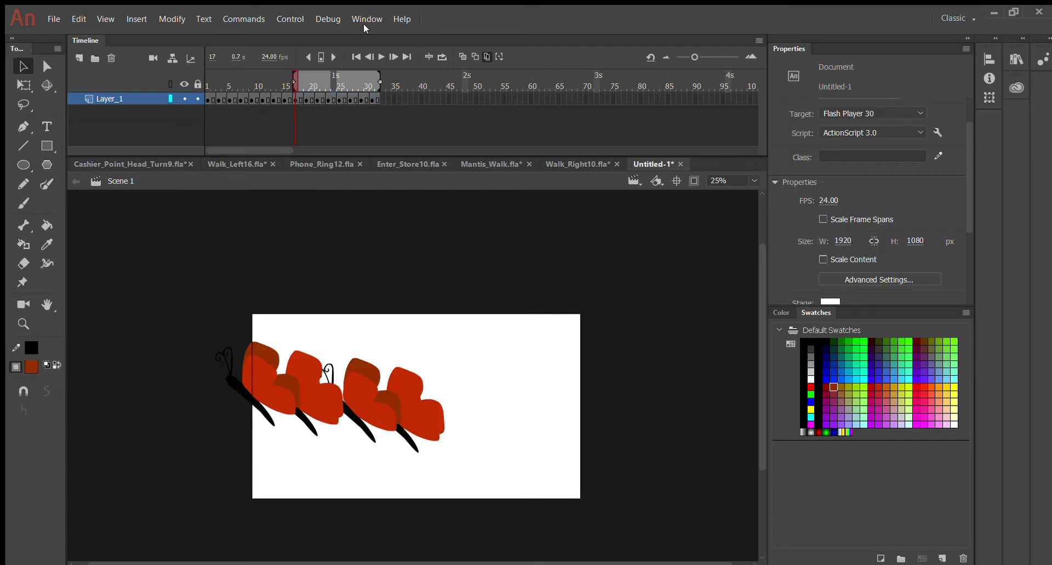
left_click(485, 52)
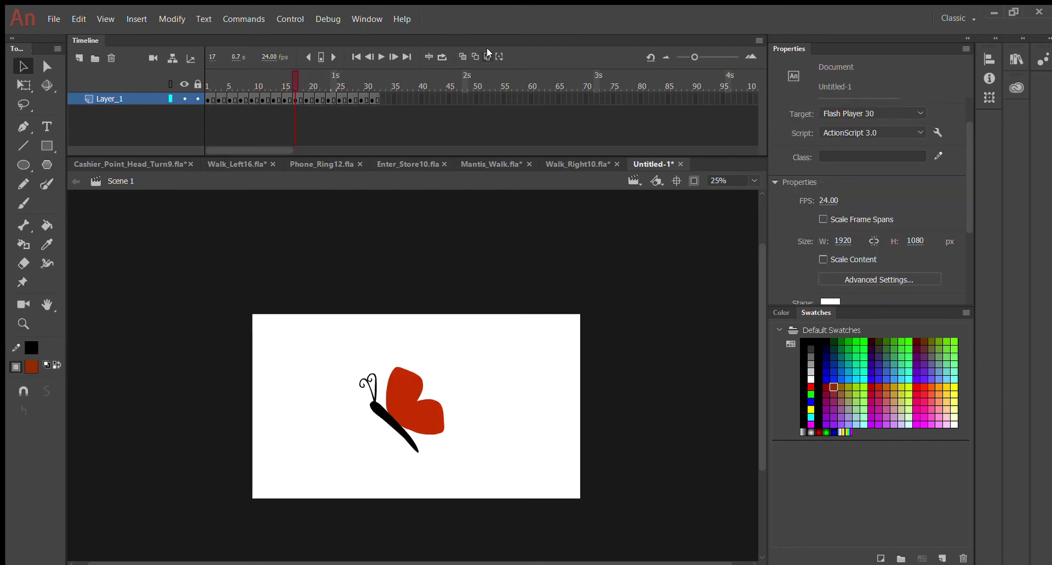
- Examine the flight path with onion skins over frames 1 to 32, and play the whole range in a loop
left_click(462, 56)
left_click_drag(293, 82, 186, 86)
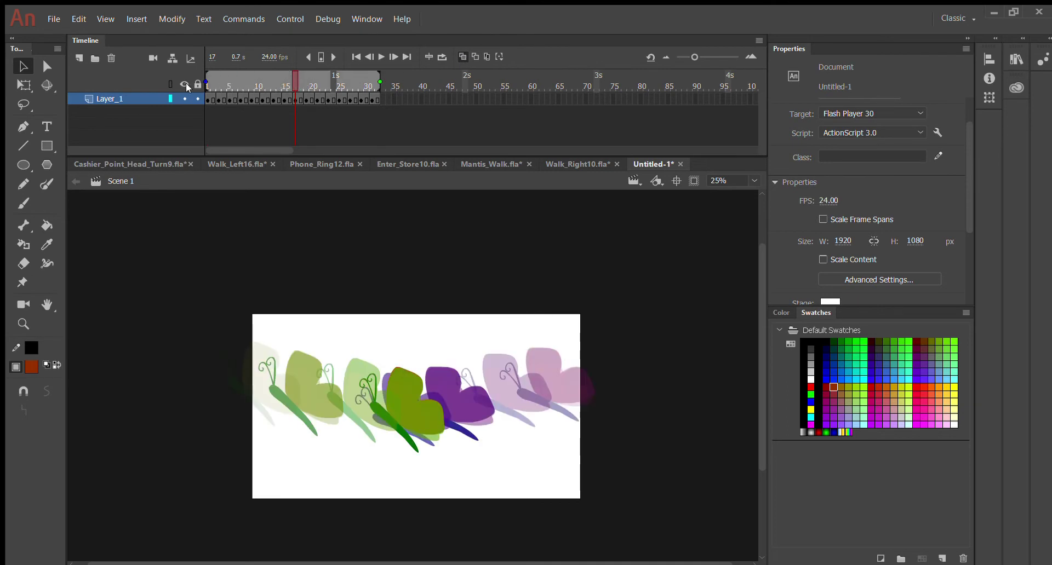
left_click_drag(350, 74, 132, 101)
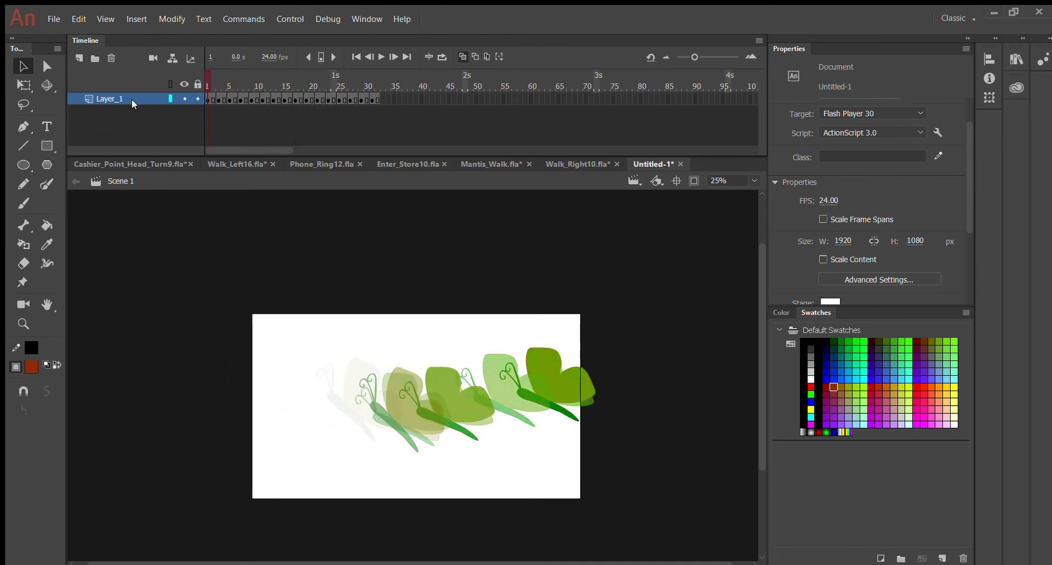
left_click(439, 54)
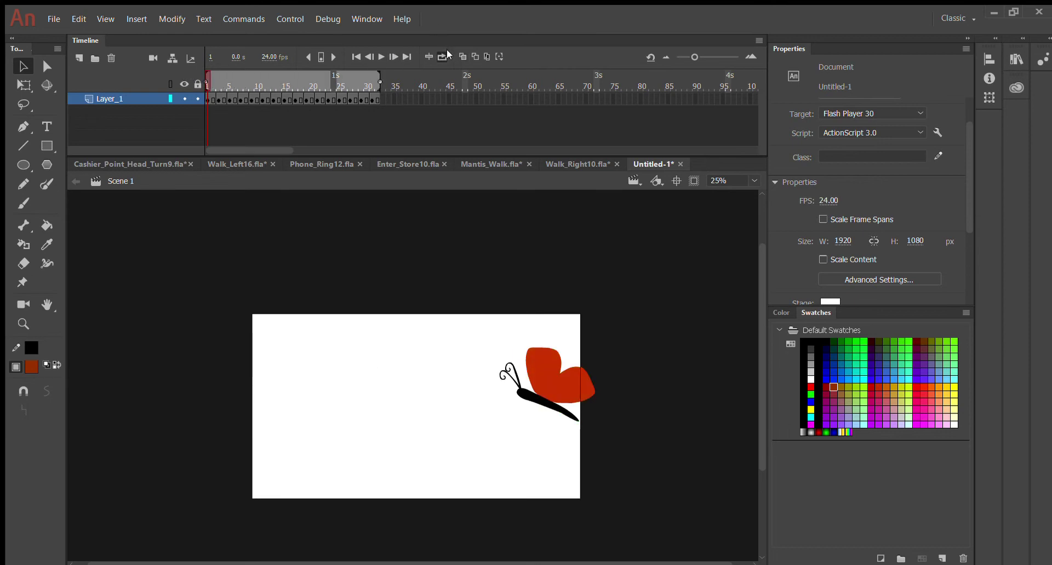
left_click(383, 50)
left_click(382, 50)
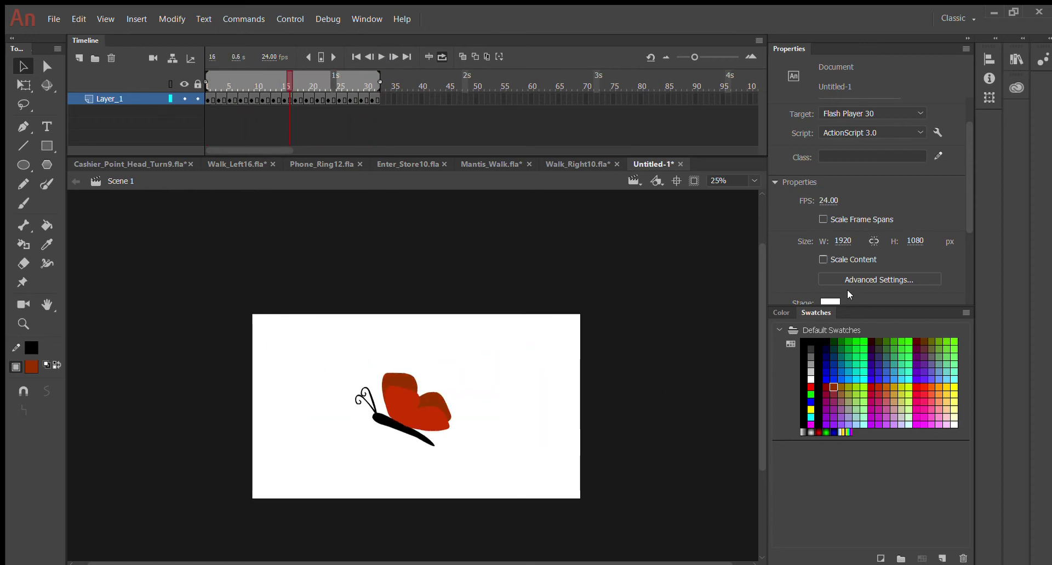
- Set the stage color to light turquoise, paint a light gray cloud in its upper-right corner with the Brush tool, and select the cloud
left_click(826, 303)
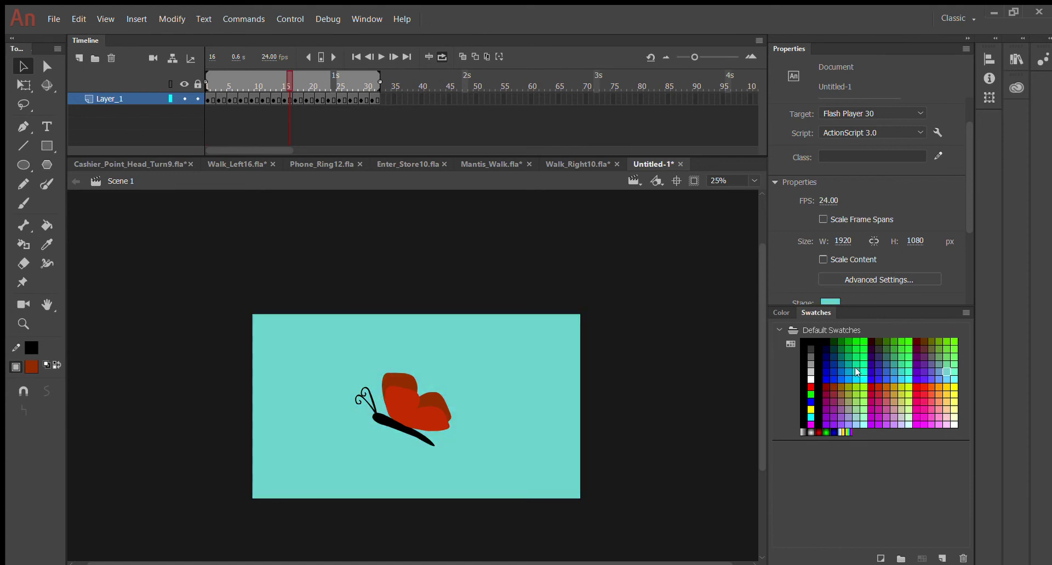
left_click(811, 375)
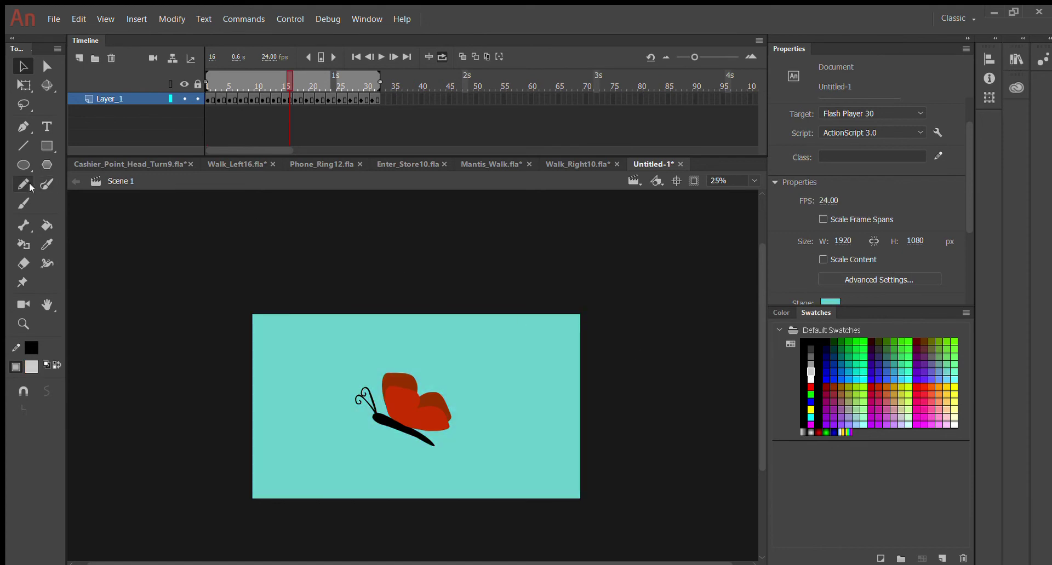
left_click(23, 203)
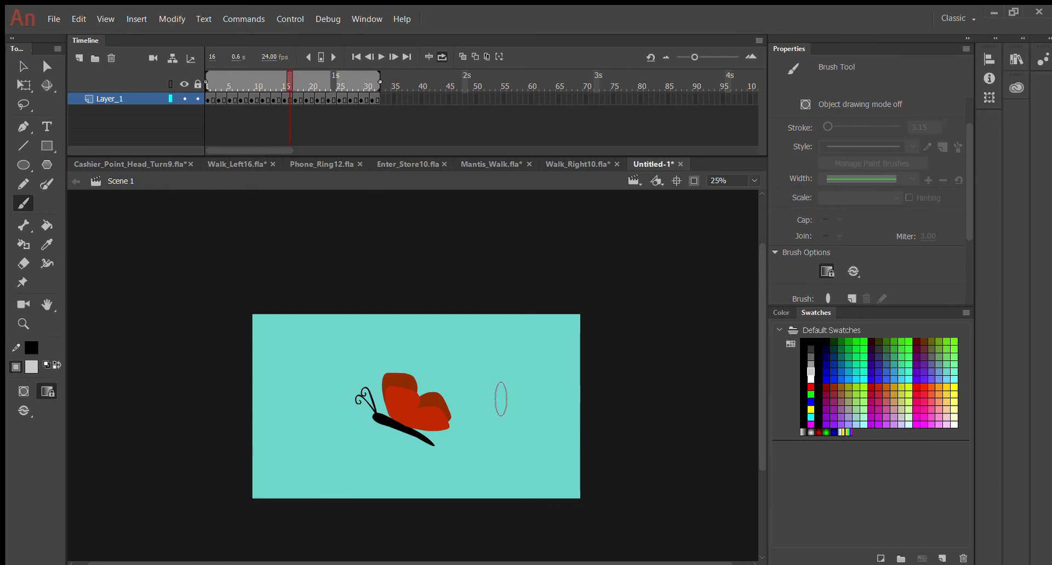
mouse_move(479, 364)
left_mouse_down()
mouse_move(516, 383)
mouse_move(540, 371)
mouse_move(587, 376)
mouse_move(591, 392)
mouse_move(490, 388)
left_mouse_up()
left_click(470, 367, "ctrl")
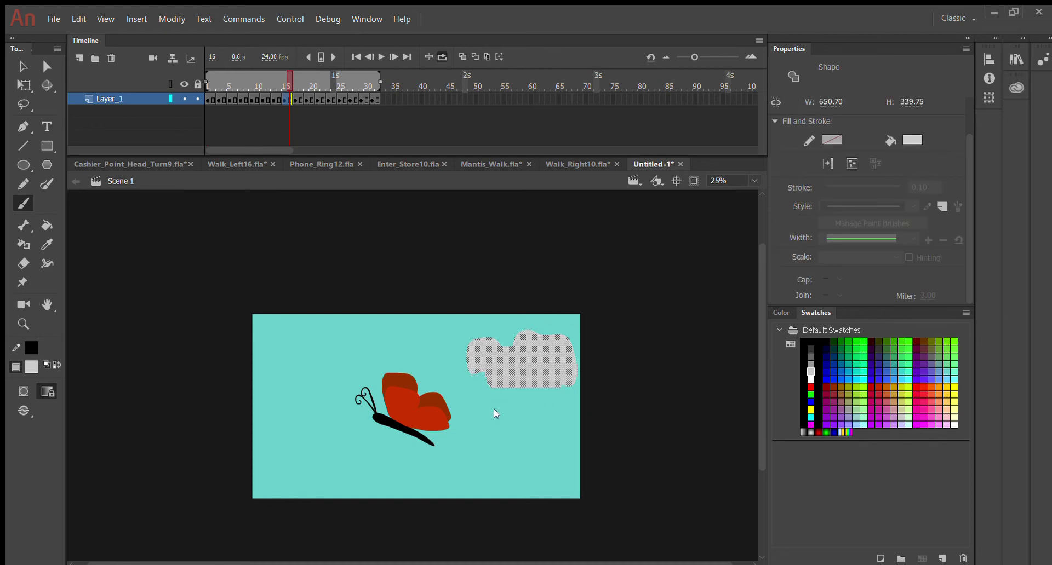
- Delete the selected cloud and paint a puffy light gray one with a flat base in the stage's upper-right area, using a flat oval brush
key("Delete")
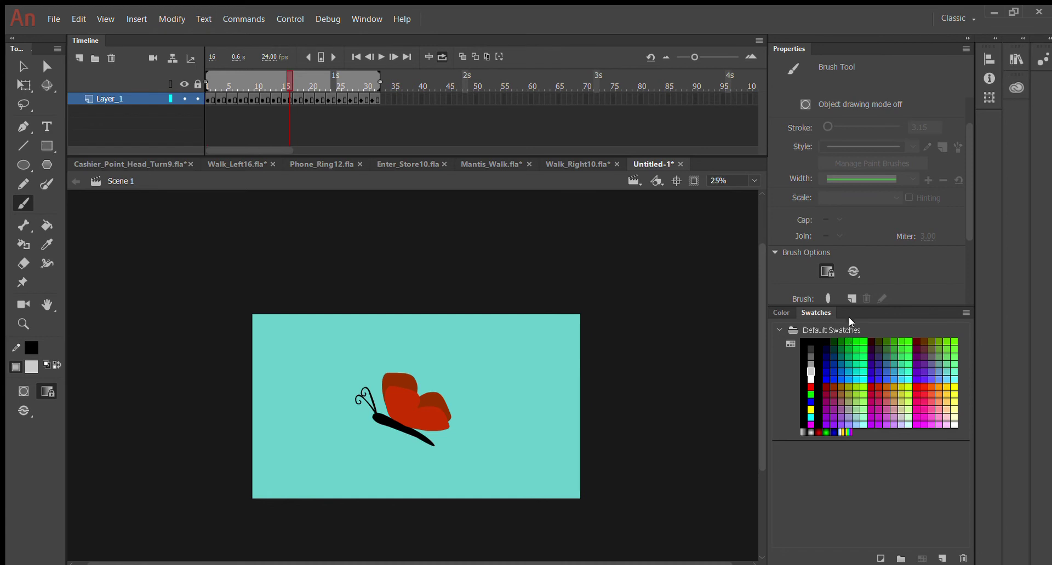
mouse_move(493, 351)
left_mouse_down()
mouse_move(530, 364)
mouse_move(534, 355)
mouse_move(528, 383)
mouse_move(488, 378)
left_mouse_up()
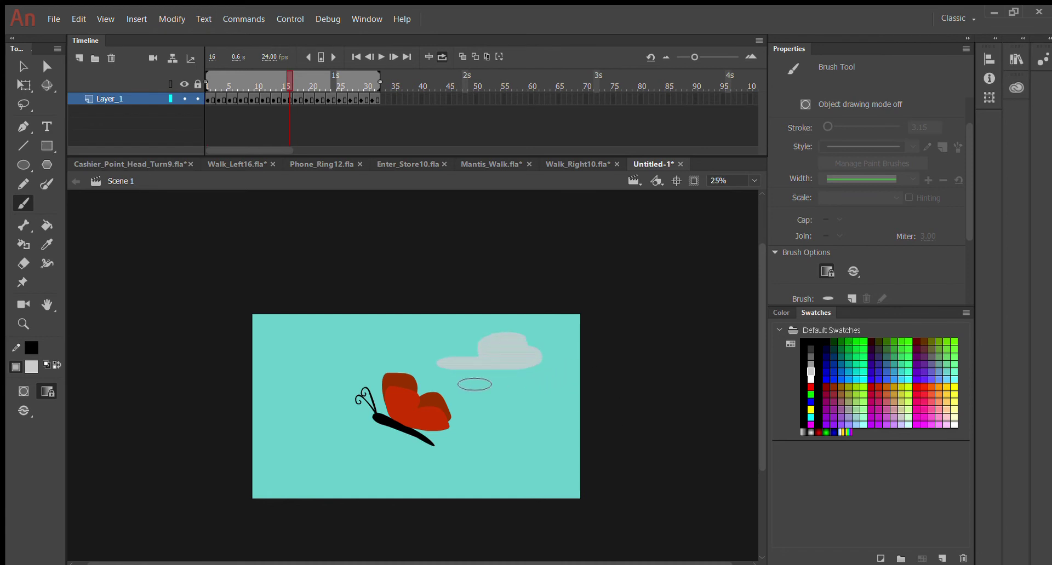
mouse_move(542, 379)
left_mouse_down()
mouse_move(578, 390)
mouse_move(540, 371)
left_mouse_up()
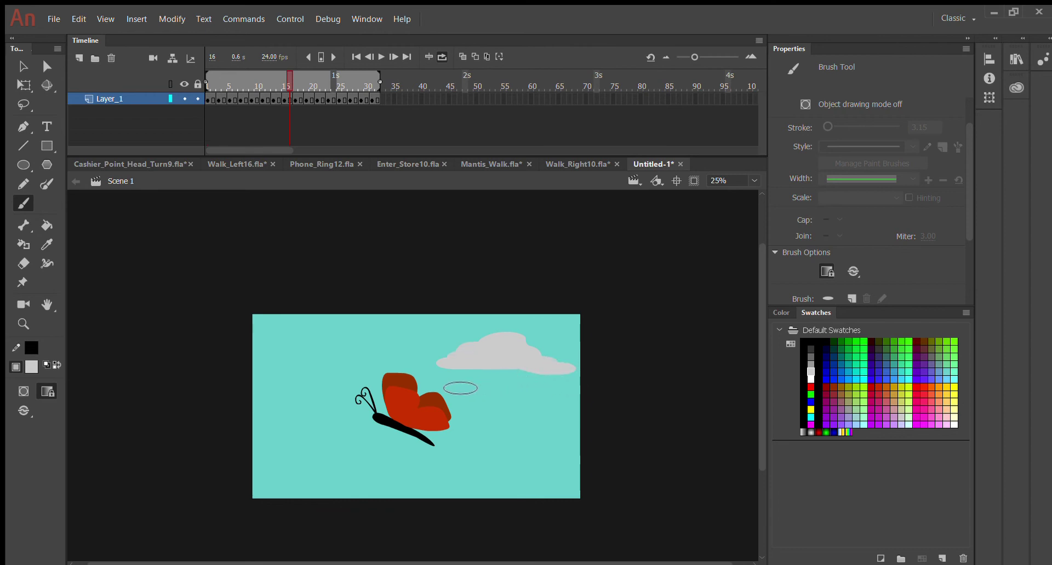
left_click_drag(460, 388, 568, 389)
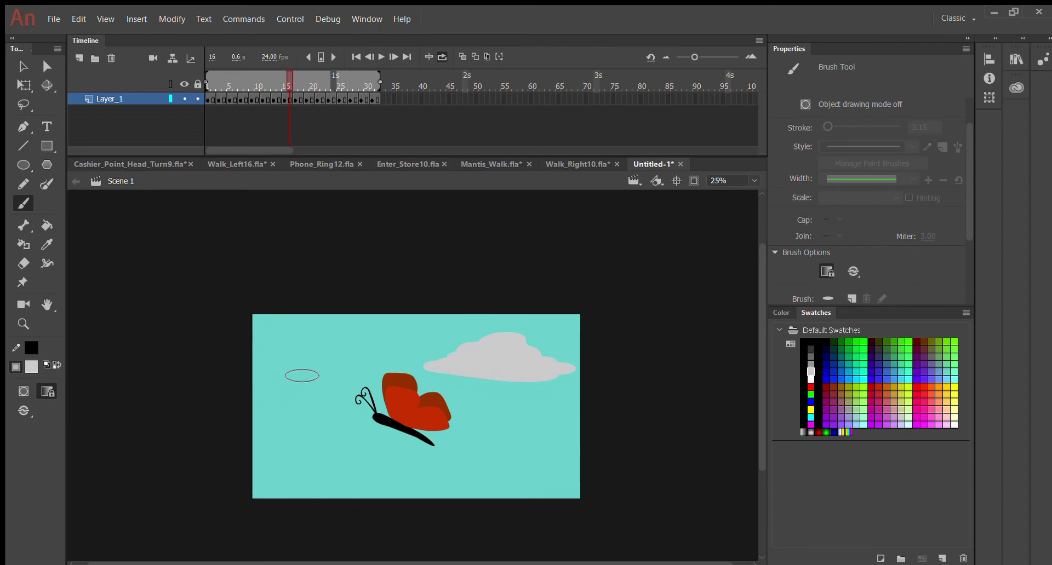
- Paint a second light gray cloud in the stage's lower-left area, extending past the left edge, and fill its gaps and round its top
left_click_drag(262, 392, 356, 405)
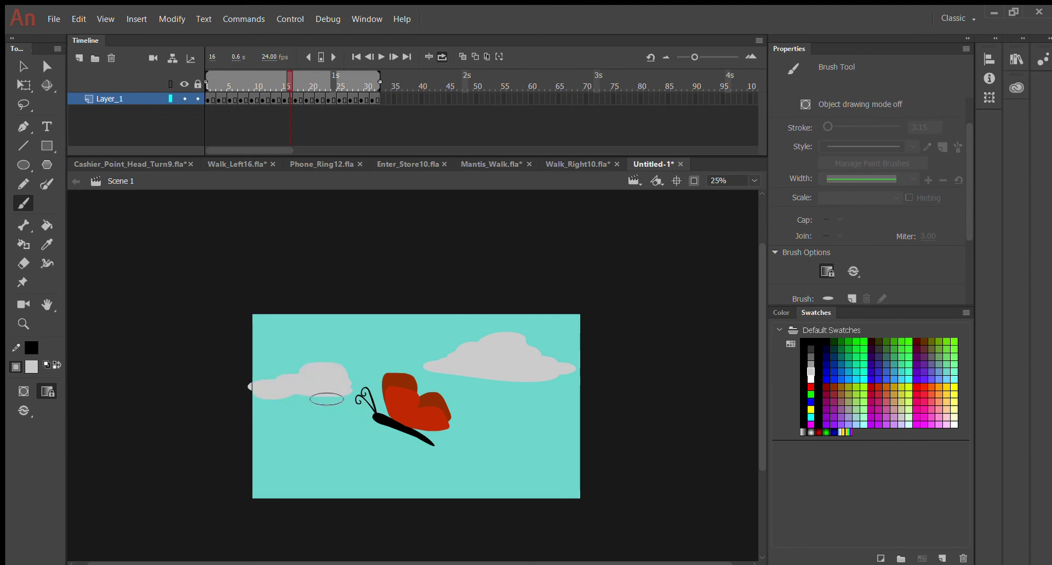
key("ctrl+z")
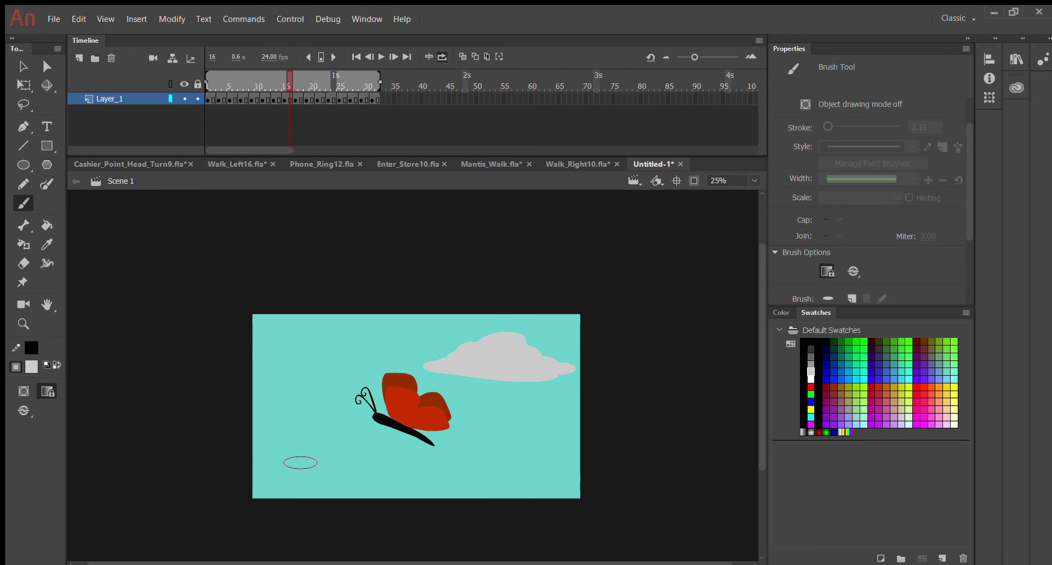
mouse_move(300, 463)
left_mouse_down()
mouse_move(376, 462)
mouse_move(385, 484)
left_mouse_up()
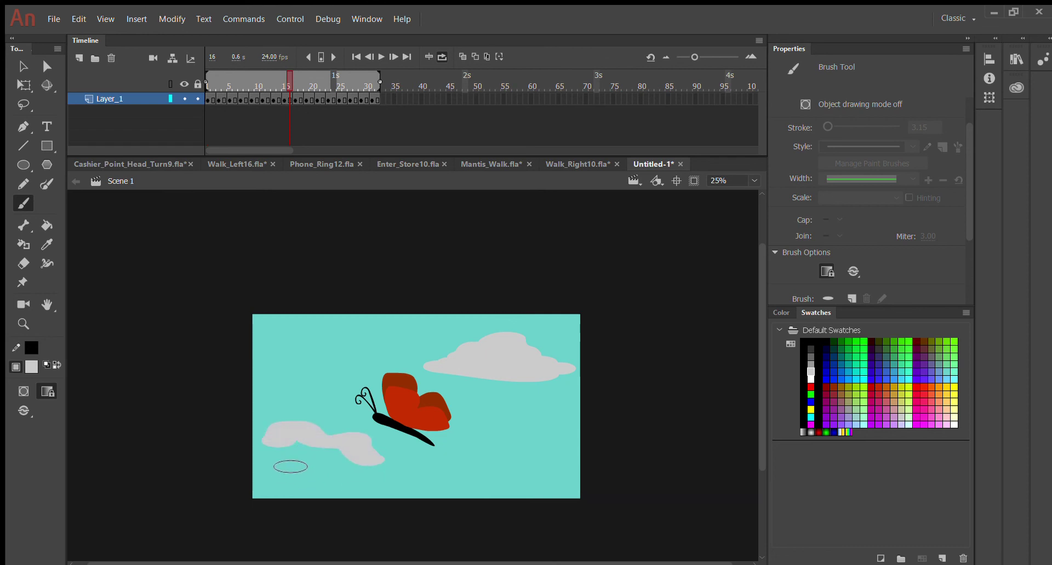
left_click_drag(303, 482, 268, 480)
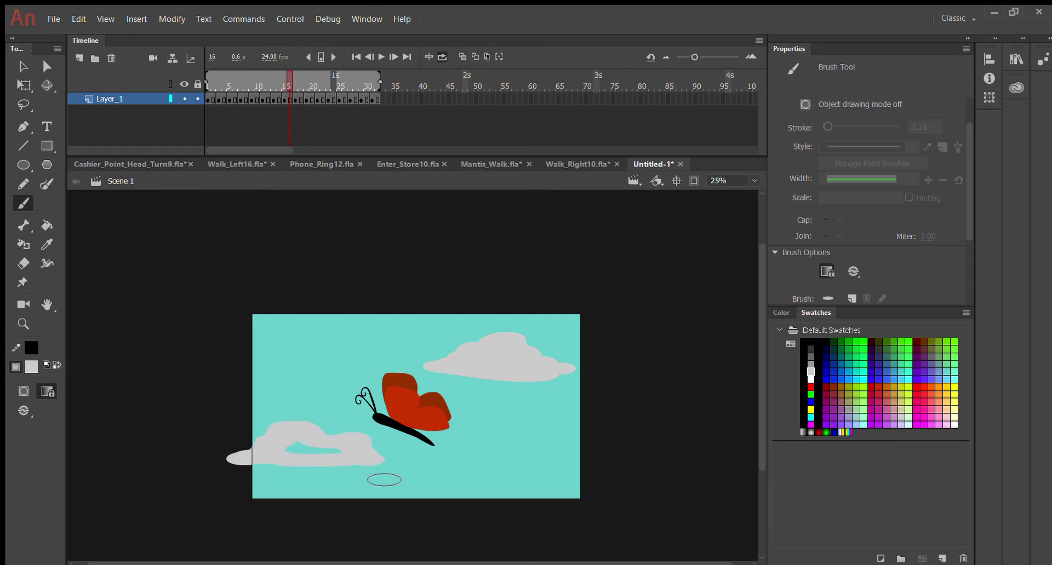
mouse_move(376, 480)
left_mouse_down()
mouse_move(305, 469)
mouse_move(339, 469)
left_mouse_up()
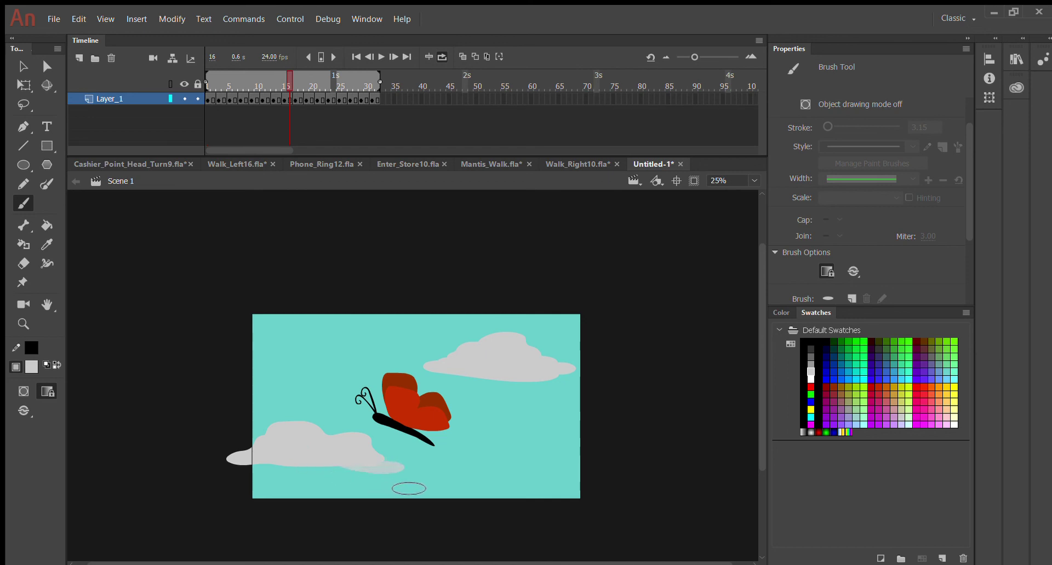
mouse_move(380, 481)
left_mouse_down()
mouse_move(408, 484)
mouse_move(361, 473)
mouse_move(331, 449)
mouse_move(333, 435)
mouse_move(364, 459)
left_mouse_up()
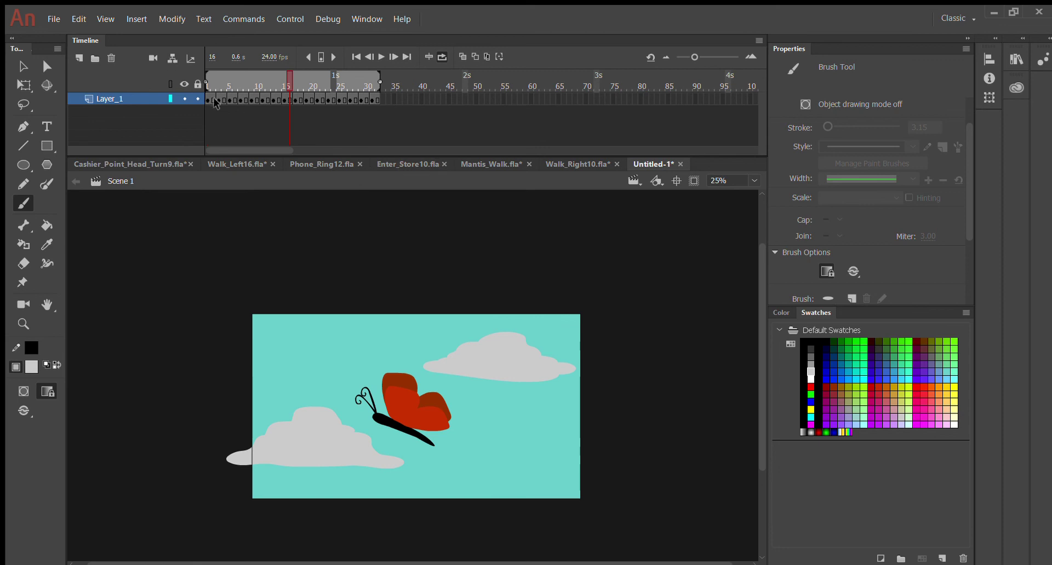
- Return the playhead to the start of the timeline and step to frame 2 to check for the clouds
mouse_move(211, 80)
left_mouse_down()
mouse_move(343, 100)
mouse_move(179, 125)
mouse_move(320, 149)
mouse_move(162, 150)
mouse_move(258, 141)
mouse_move(321, 146)
mouse_move(181, 150)
mouse_move(431, 152)
mouse_move(48, 185)
mouse_move(284, 199)
mouse_move(420, 228)
mouse_move(144, 196)
left_mouse_up()
key("period")
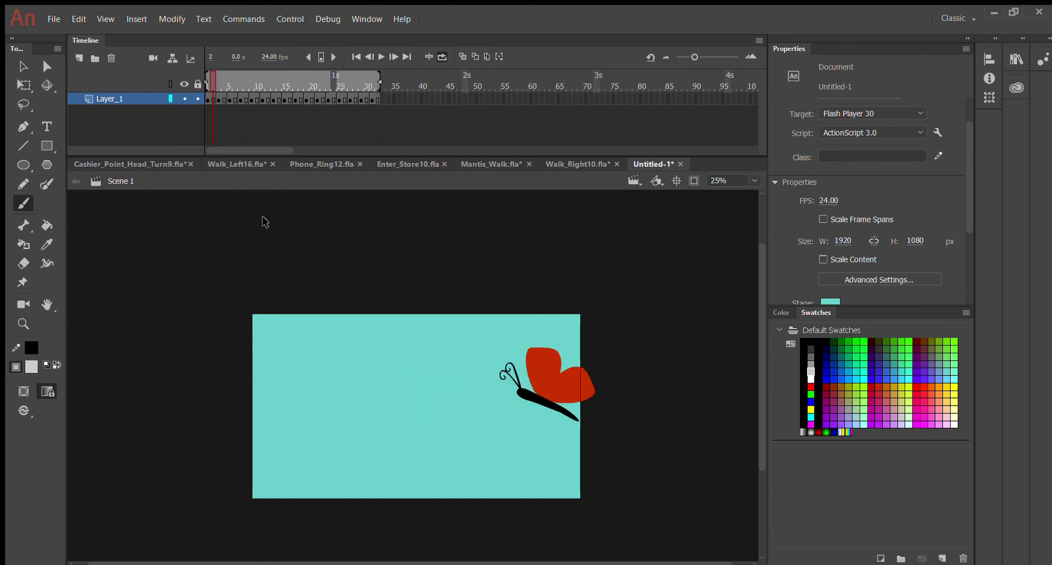